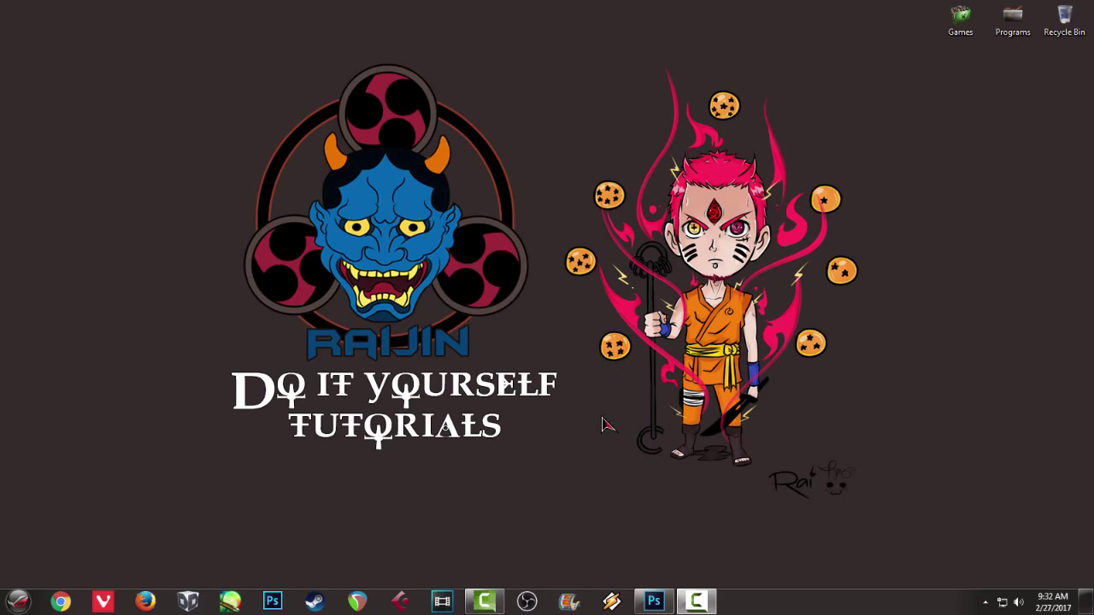
Step: Switch to Photoshop with the anime head line art and add a new layer above Anime Head Linearts
{"action": "left_click", "coordinate": [654, 602]}
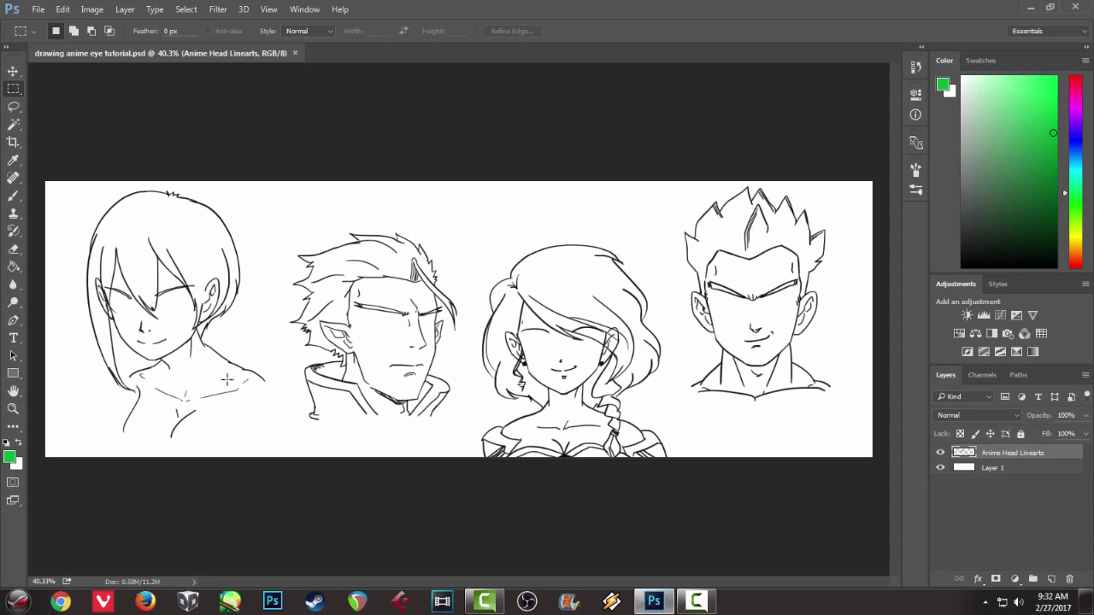
{"action": "scroll", "coordinate": [162, 366], "scroll_direction": "up", "scroll_amount": 3}
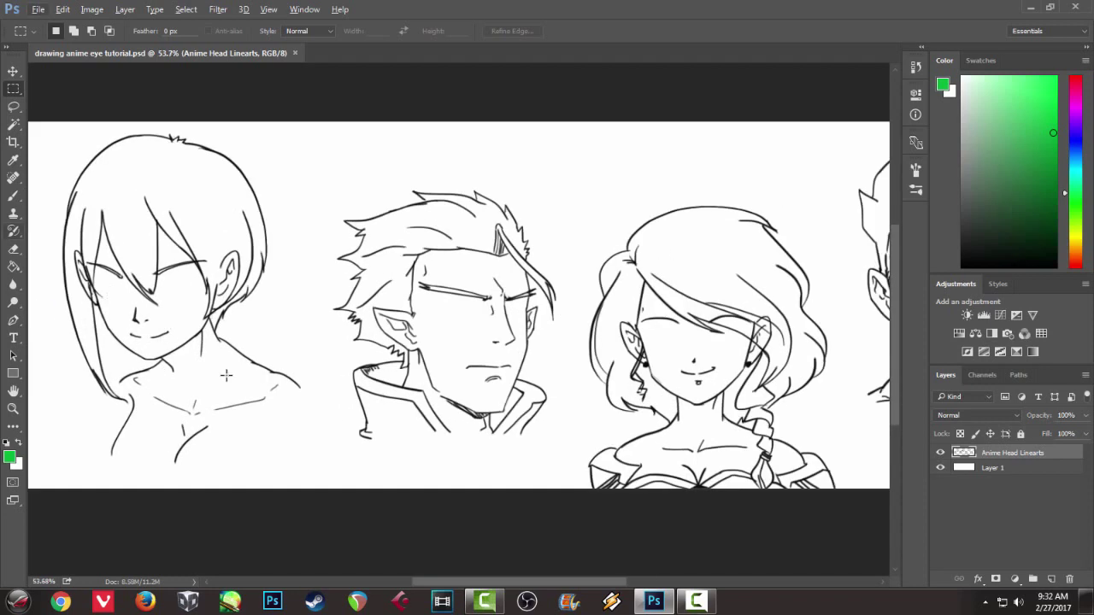
{"action": "scroll", "coordinate": [156, 303], "scroll_direction": "up", "scroll_amount": 5}
{"action": "scroll", "coordinate": [157, 303], "scroll_direction": "up", "scroll_amount": 2}
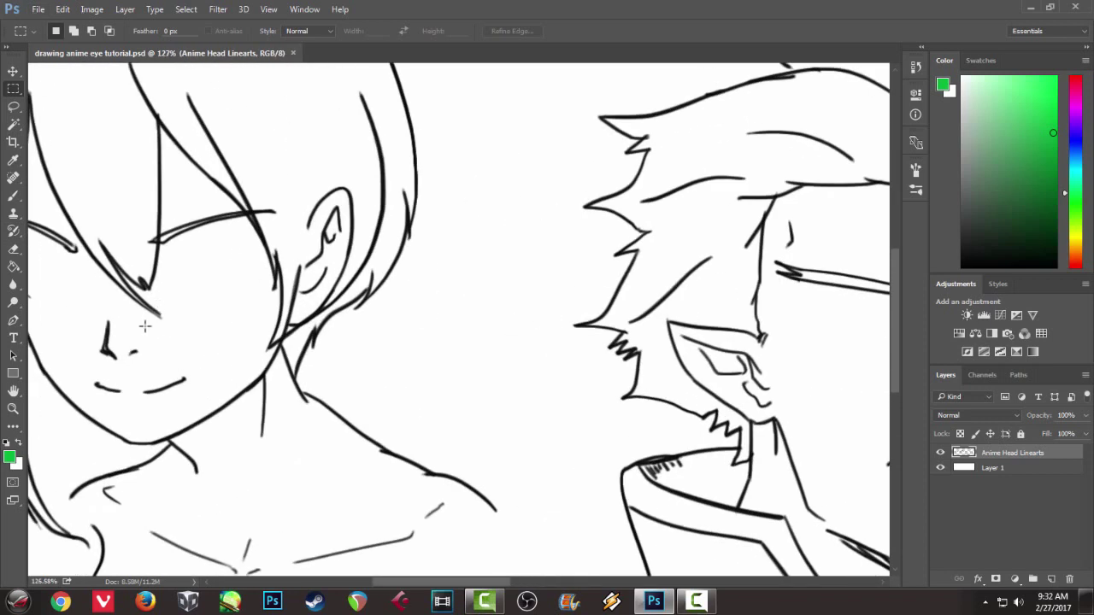
{"action": "scroll", "coordinate": [240, 332], "scroll_direction": "up", "scroll_amount": 2}
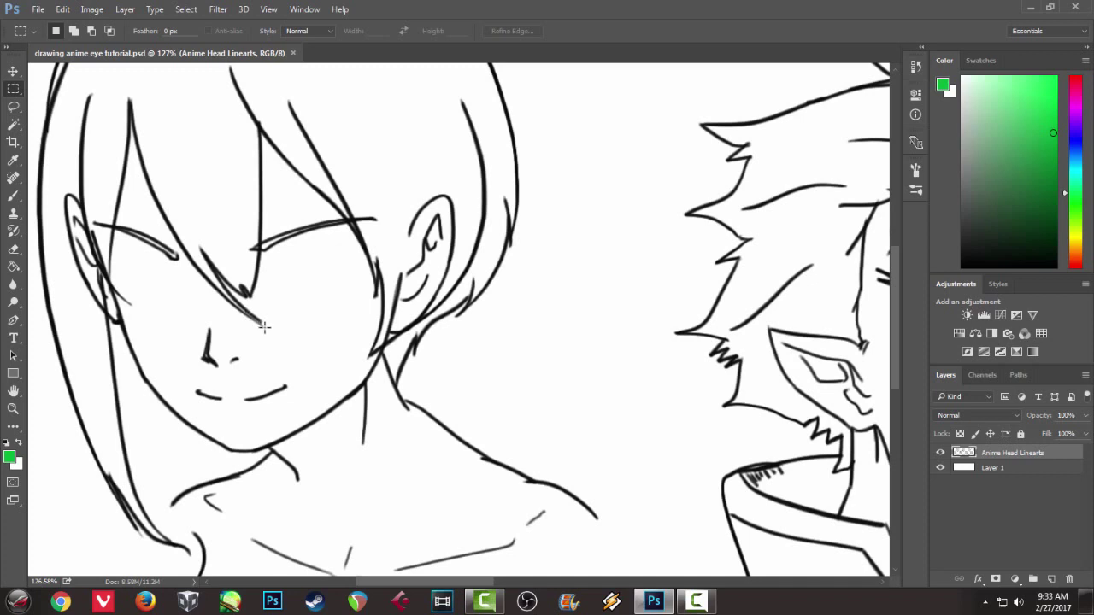
{"action": "key", "text": "ctrl+shift+n"}
{"action": "key", "text": "Return"}
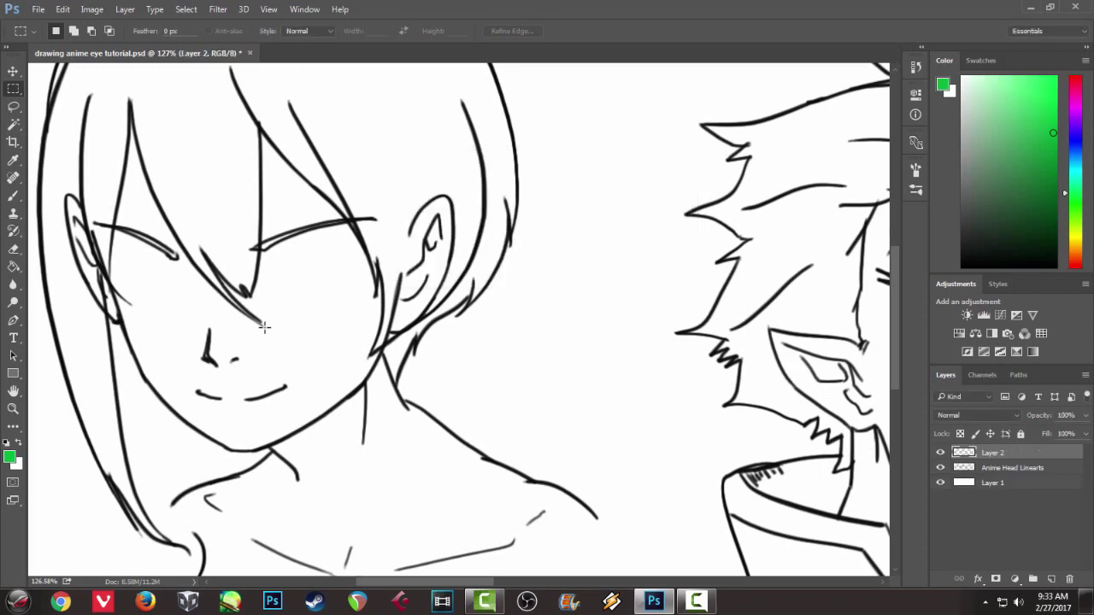
Step: Set the foreground colour to black, choose the tapered hard round brush preset, and reduce the brush size for fine line work
{"action": "left_click", "coordinate": [969, 259]}
{"action": "left_click", "coordinate": [916, 190]}
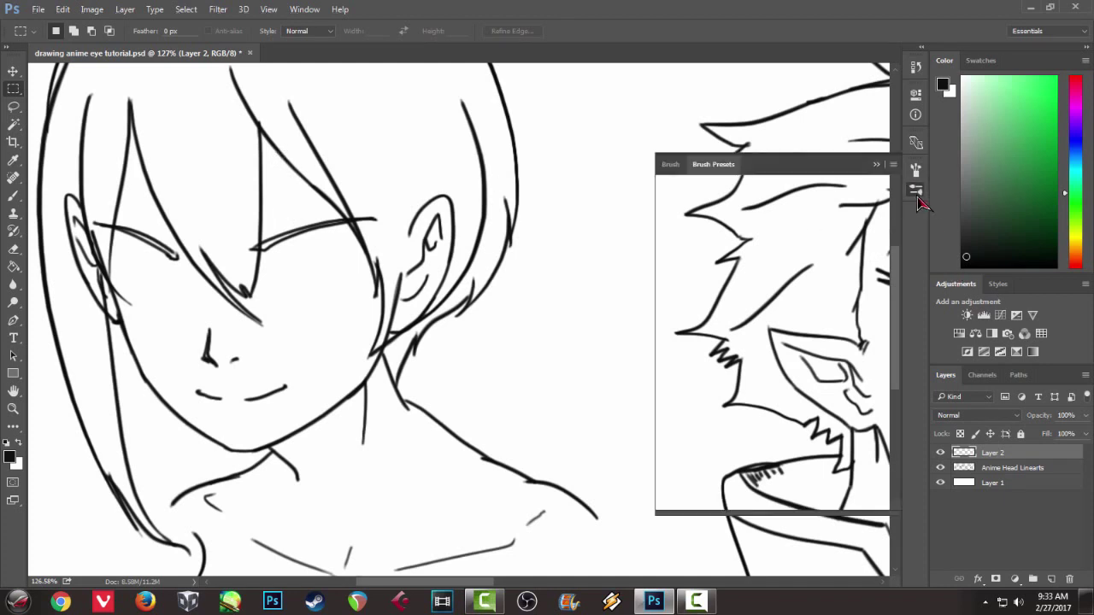
{"action": "key", "text": "b"}
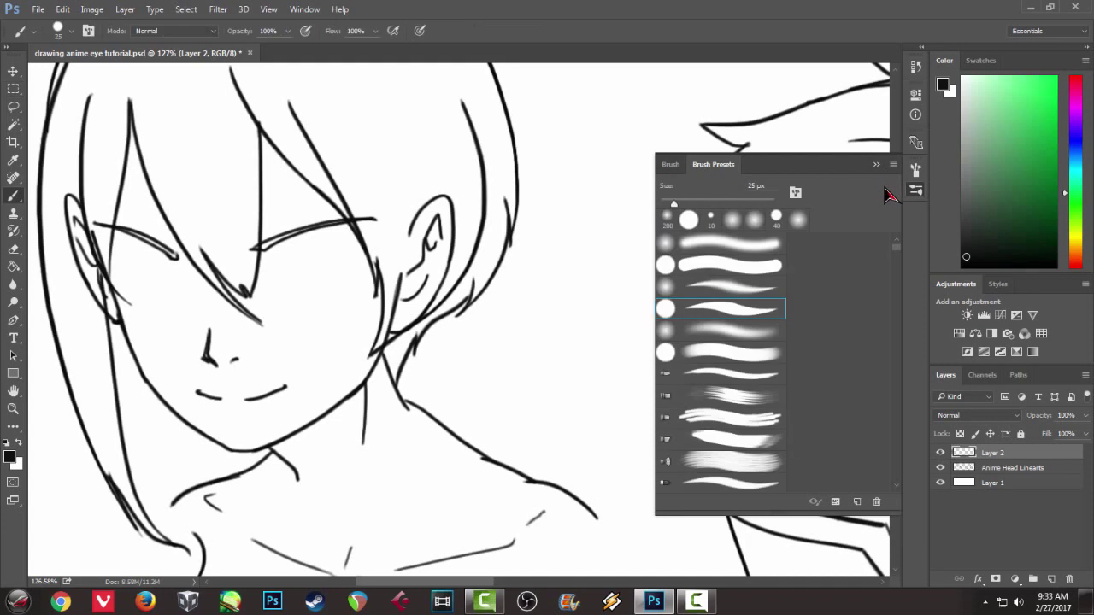
{"action": "left_click", "coordinate": [725, 311]}
{"action": "left_click", "coordinate": [877, 166]}
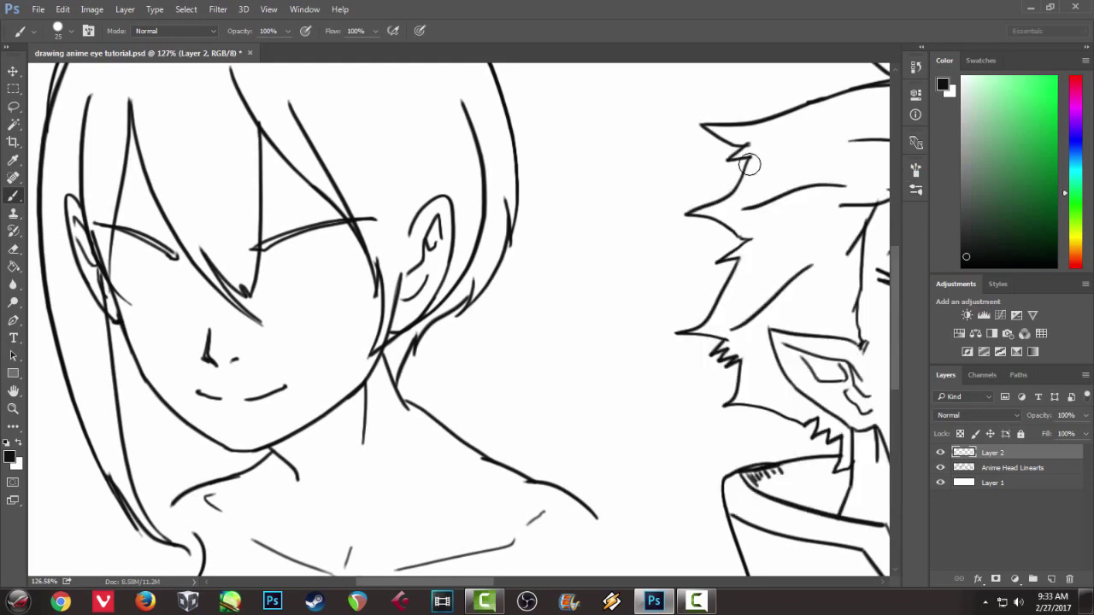
{"action": "scroll", "coordinate": [277, 224], "scroll_direction": "up", "scroll_amount": 4}
{"action": "key", "text": "bracketleft"}
{"action": "key", "text": "bracketleft"}
{"action": "key", "text": "bracketleft"}
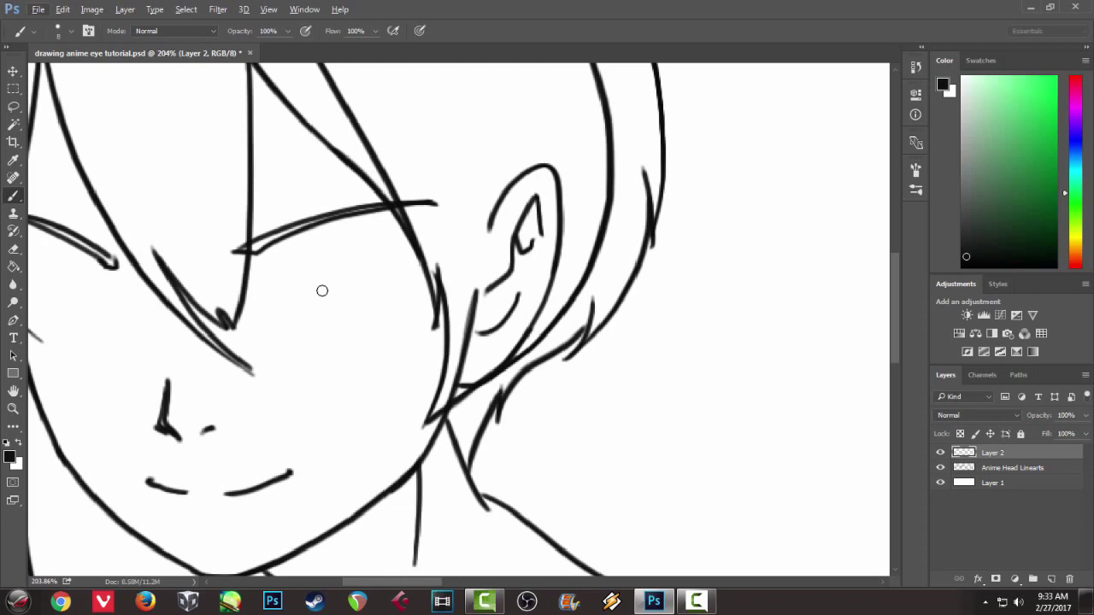
Step: Draw a curved upper eyelid and a short lower lid line under the first head's eyebrow nearest the fully visible ear
{"action": "left_click_drag", "start_coordinate": [337, 335], "coordinate": [418, 318]}
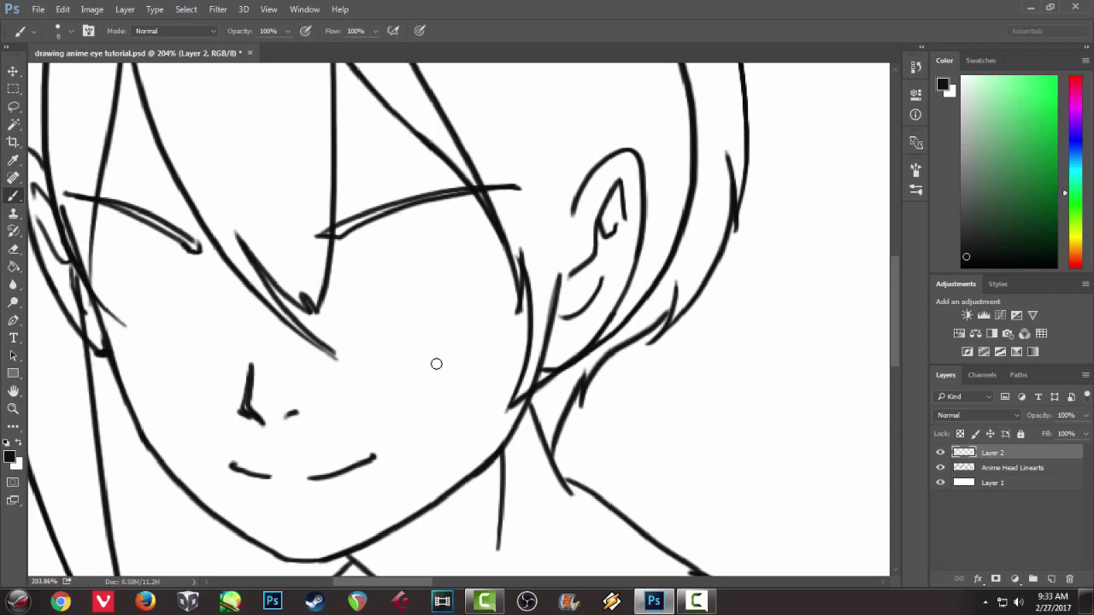
{"action": "left_click_drag", "start_coordinate": [351, 266], "coordinate": [456, 235]}
{"action": "key", "text": "ctrl+z"}
{"action": "mouse_move", "coordinate": [352, 262]}
{"action": "left_mouse_down"}
{"action": "mouse_move", "coordinate": [410, 210]}
{"action": "mouse_move", "coordinate": [459, 222]}
{"action": "left_mouse_up"}
{"action": "left_click_drag", "start_coordinate": [354, 264], "coordinate": [410, 210]}
{"action": "key", "text": "ctrl+z"}
{"action": "left_click_drag", "start_coordinate": [353, 262], "coordinate": [430, 210]}
{"action": "key", "text": "ctrl+z"}
{"action": "mouse_move", "coordinate": [358, 261]}
{"action": "left_mouse_down"}
{"action": "mouse_move", "coordinate": [410, 210]}
{"action": "mouse_move", "coordinate": [471, 221]}
{"action": "mouse_move", "coordinate": [483, 231]}
{"action": "mouse_move", "coordinate": [433, 309]}
{"action": "mouse_move", "coordinate": [448, 292]}
{"action": "left_mouse_up"}
{"action": "key", "text": "ctrl+z"}
{"action": "key", "text": "ctrl+z"}
{"action": "mouse_move", "coordinate": [369, 301]}
{"action": "left_mouse_down"}
{"action": "mouse_move", "coordinate": [439, 300]}
{"action": "mouse_move", "coordinate": [458, 281]}
{"action": "left_mouse_up"}
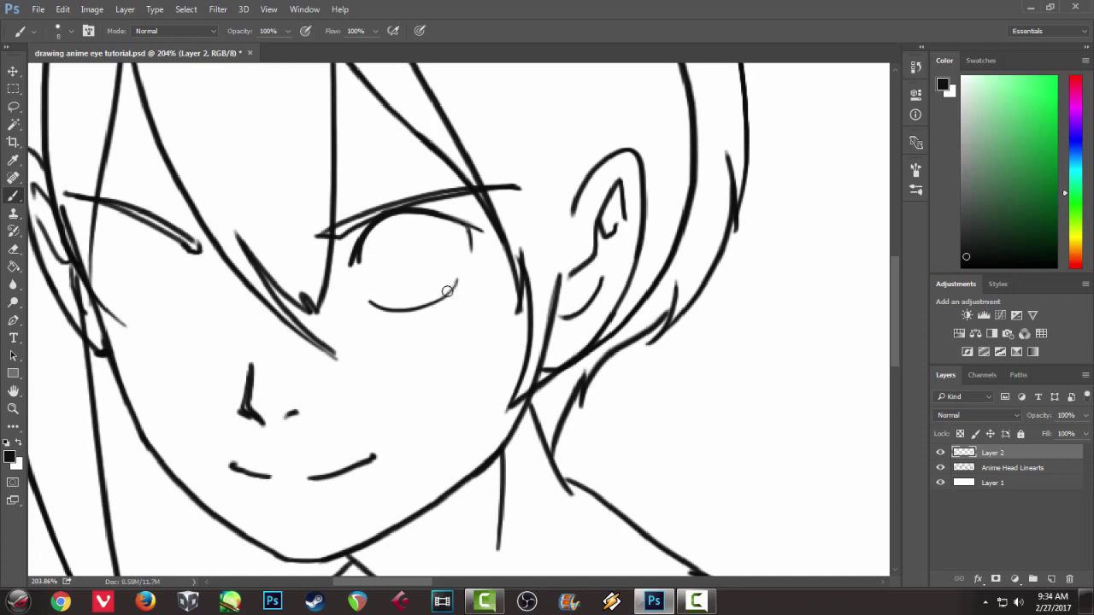
Step: Draw a rounded iris between the eyelids of the first head's eye, with a dark narrow pupil and a small oval highlight
{"action": "mouse_move", "coordinate": [384, 220]}
{"action": "left_mouse_down"}
{"action": "mouse_move", "coordinate": [430, 281]}
{"action": "mouse_move", "coordinate": [457, 237]}
{"action": "mouse_move", "coordinate": [431, 280]}
{"action": "left_mouse_up"}
{"action": "key", "text": "ctrl+z"}
{"action": "key", "text": "ctrl+z"}
{"action": "left_click_drag", "start_coordinate": [450, 224], "coordinate": [422, 284]}
{"action": "key", "text": "ctrl+z"}
{"action": "left_click_drag", "start_coordinate": [456, 224], "coordinate": [429, 283]}
{"action": "mouse_move", "coordinate": [422, 232]}
{"action": "left_mouse_down"}
{"action": "mouse_move", "coordinate": [437, 242]}
{"action": "mouse_move", "coordinate": [427, 232]}
{"action": "mouse_move", "coordinate": [427, 259]}
{"action": "mouse_move", "coordinate": [428, 240]}
{"action": "left_mouse_up"}
{"action": "key", "text": "ctrl+z"}
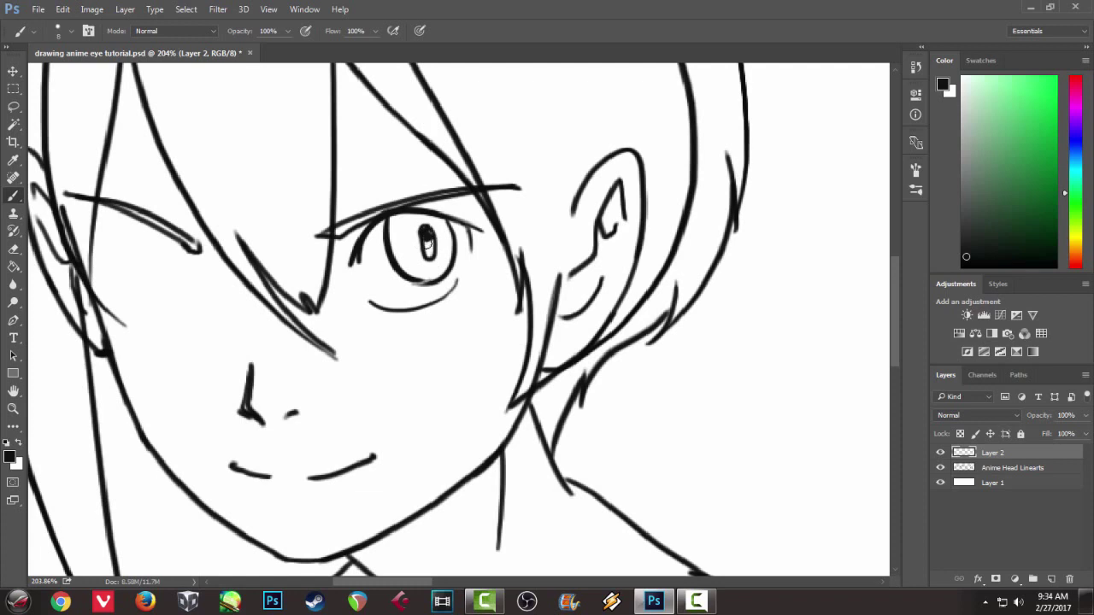
{"action": "mouse_move", "coordinate": [404, 228]}
{"action": "left_mouse_down"}
{"action": "mouse_move", "coordinate": [394, 242]}
{"action": "mouse_move", "coordinate": [419, 237]}
{"action": "mouse_move", "coordinate": [403, 230]}
{"action": "left_mouse_up"}
{"action": "key", "text": "ctrl+z"}
Step: Draw the first head's other eye with matching eyelids, a narrower iris, a dark pupil and a small highlight
{"action": "mouse_move", "coordinate": [312, 292]}
{"action": "left_mouse_down"}
{"action": "mouse_move", "coordinate": [395, 235]}
{"action": "mouse_move", "coordinate": [408, 255]}
{"action": "left_mouse_up"}
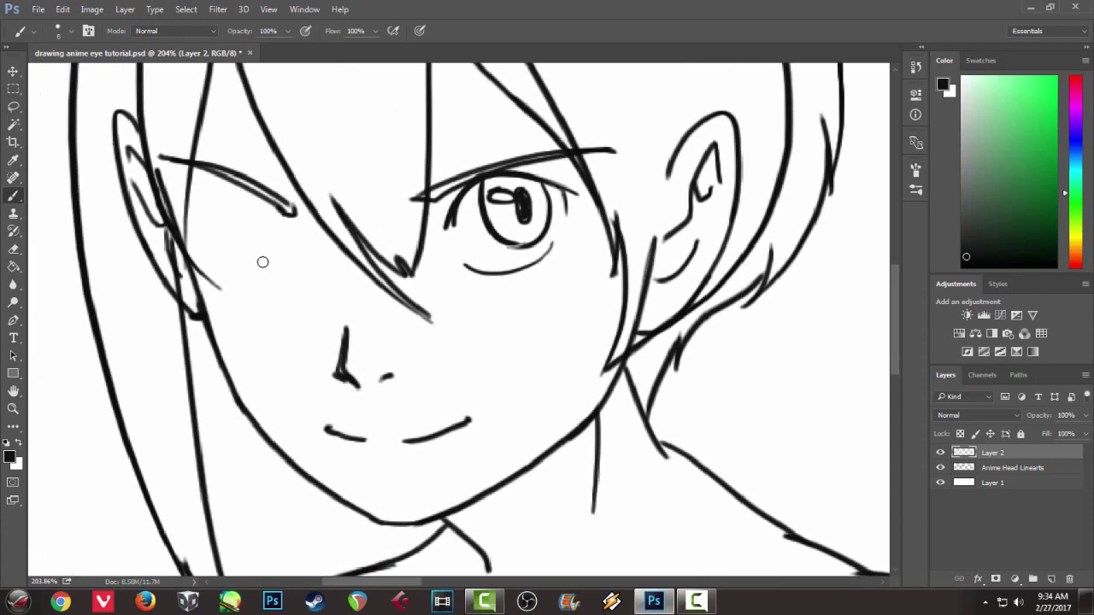
{"action": "mouse_move", "coordinate": [204, 207]}
{"action": "left_mouse_down"}
{"action": "mouse_move", "coordinate": [251, 194]}
{"action": "mouse_move", "coordinate": [289, 218]}
{"action": "mouse_move", "coordinate": [229, 191]}
{"action": "mouse_move", "coordinate": [214, 225]}
{"action": "left_mouse_up"}
{"action": "key", "text": "ctrl+z"}
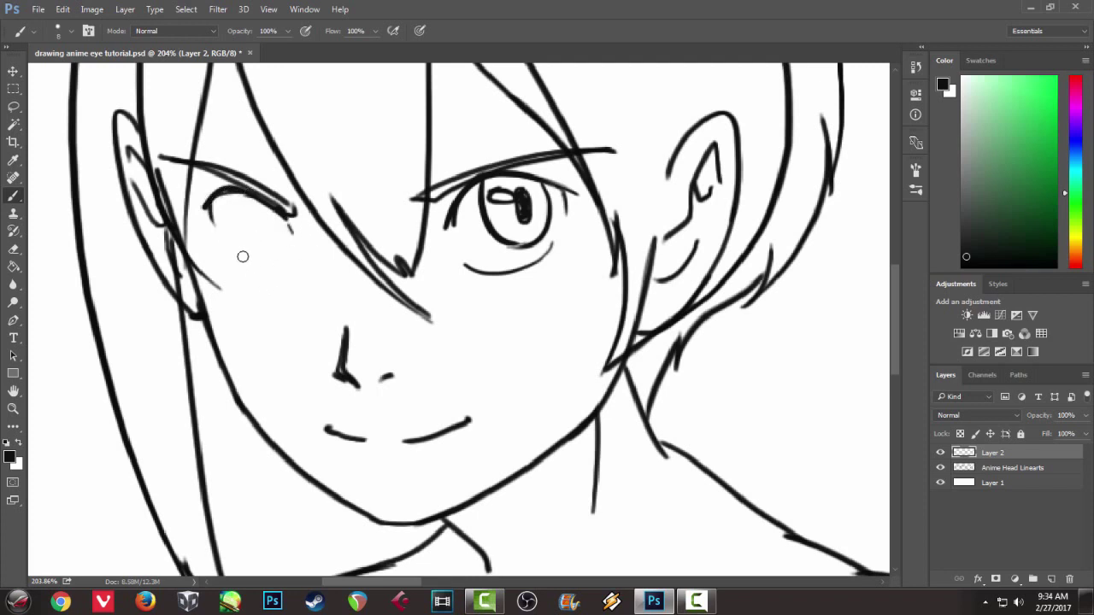
{"action": "left_click_drag", "start_coordinate": [243, 261], "coordinate": [297, 270]}
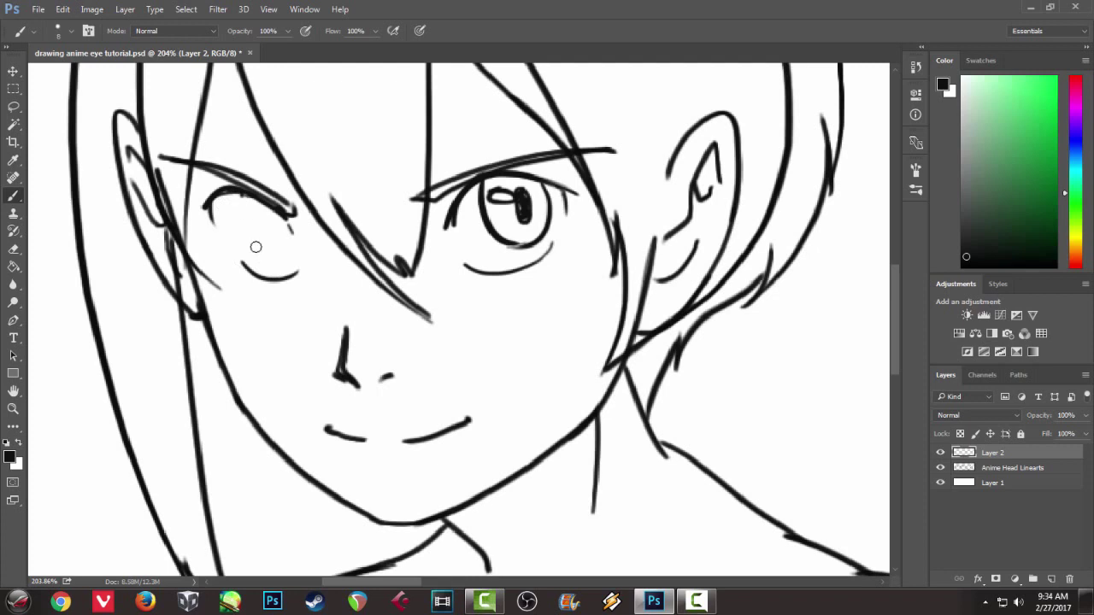
{"action": "mouse_move", "coordinate": [239, 200]}
{"action": "left_mouse_down"}
{"action": "mouse_move", "coordinate": [292, 234]}
{"action": "mouse_move", "coordinate": [278, 257]}
{"action": "left_mouse_up"}
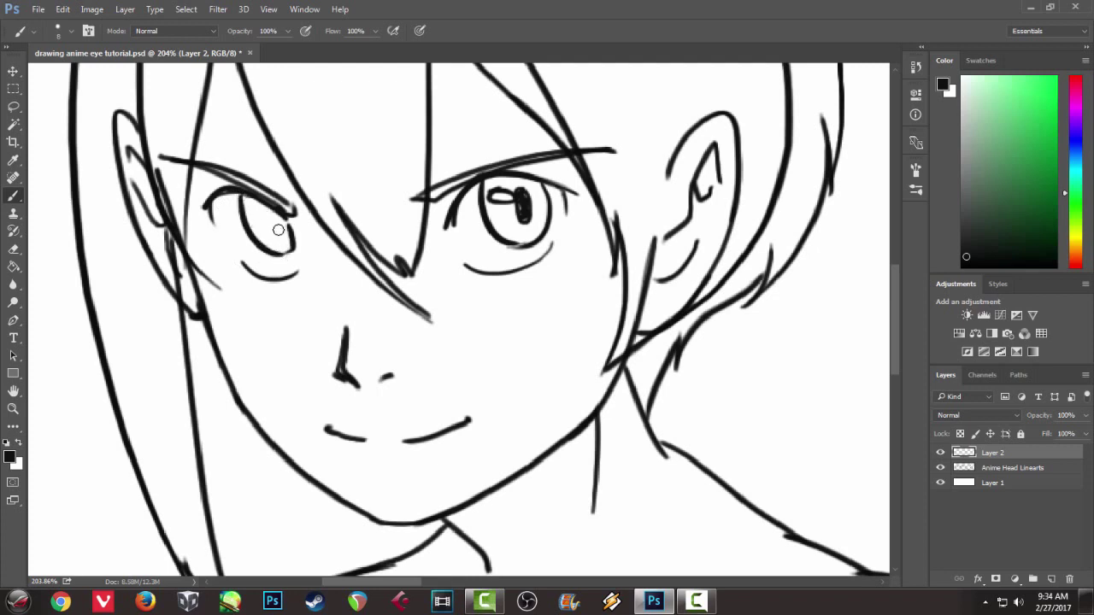
{"action": "mouse_move", "coordinate": [276, 219]}
{"action": "left_mouse_down"}
{"action": "mouse_move", "coordinate": [265, 223]}
{"action": "mouse_move", "coordinate": [272, 232]}
{"action": "mouse_move", "coordinate": [252, 209]}
{"action": "left_mouse_up"}
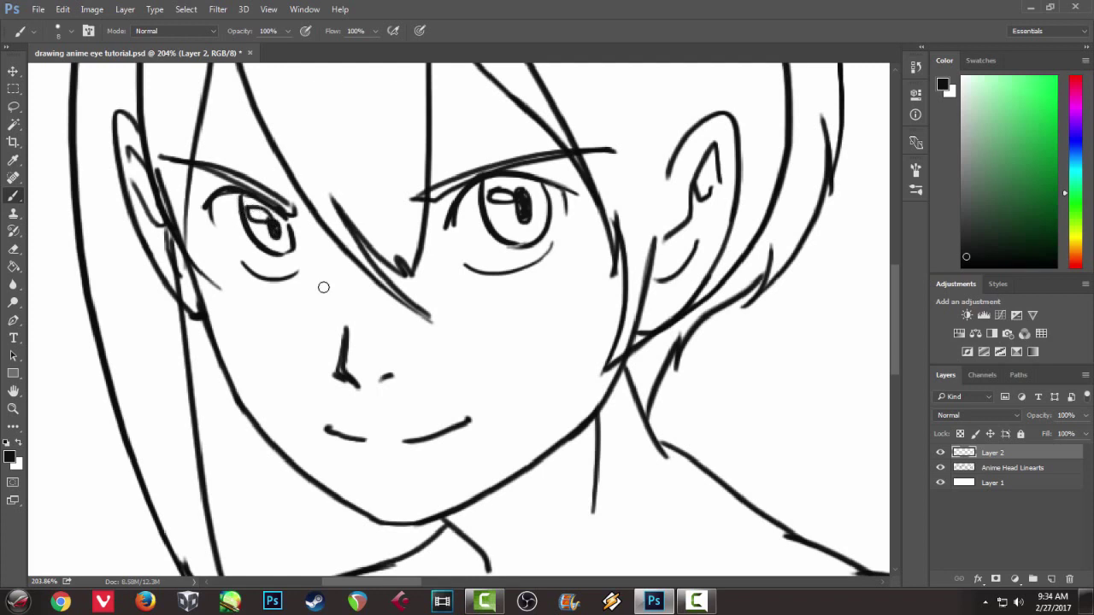
Step: Thicken the upper eyelids of both eyes on the first head and add short eyelash strokes along them
{"action": "scroll", "coordinate": [461, 254], "scroll_direction": "down", "scroll_amount": 6}
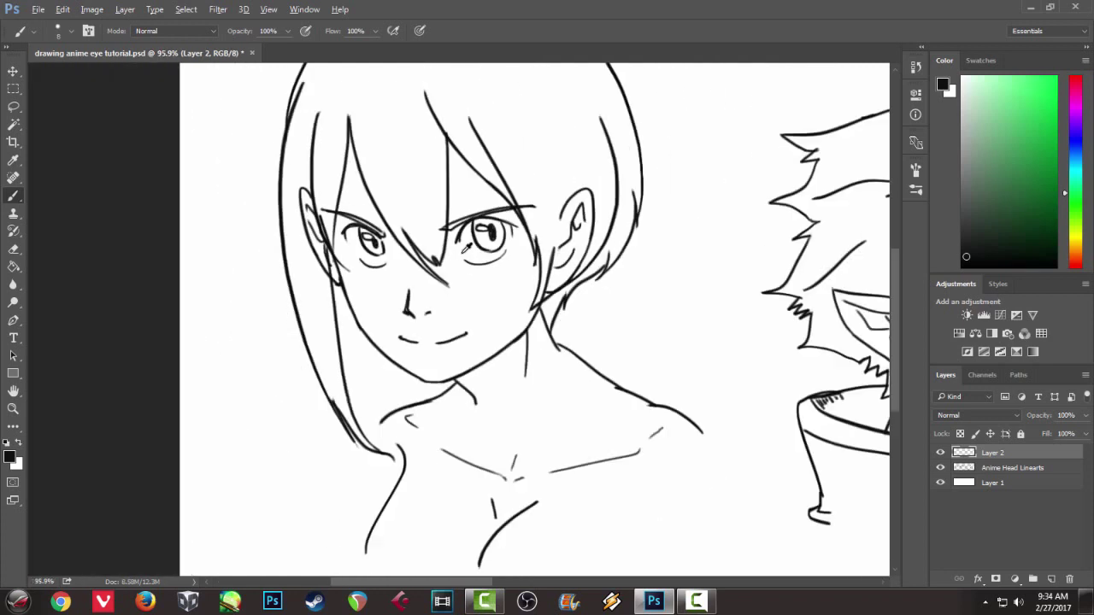
{"action": "scroll", "coordinate": [467, 249], "scroll_direction": "down", "scroll_amount": 1}
{"action": "scroll", "coordinate": [463, 254], "scroll_direction": "up", "scroll_amount": 5}
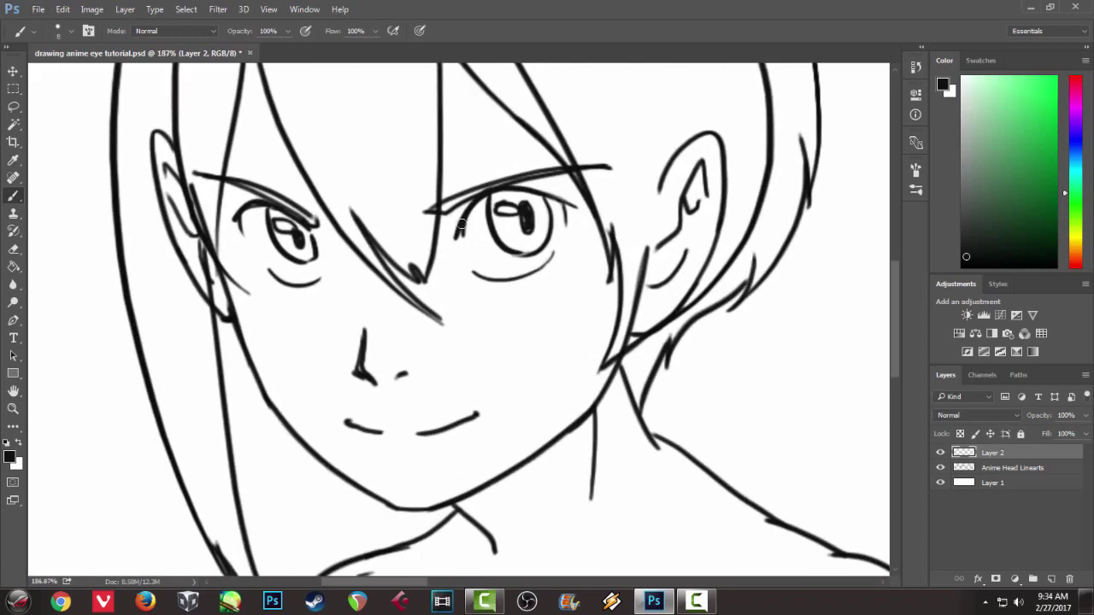
{"action": "key", "text": "ctrl+z"}
{"action": "left_click_drag", "start_coordinate": [459, 222], "coordinate": [484, 195]}
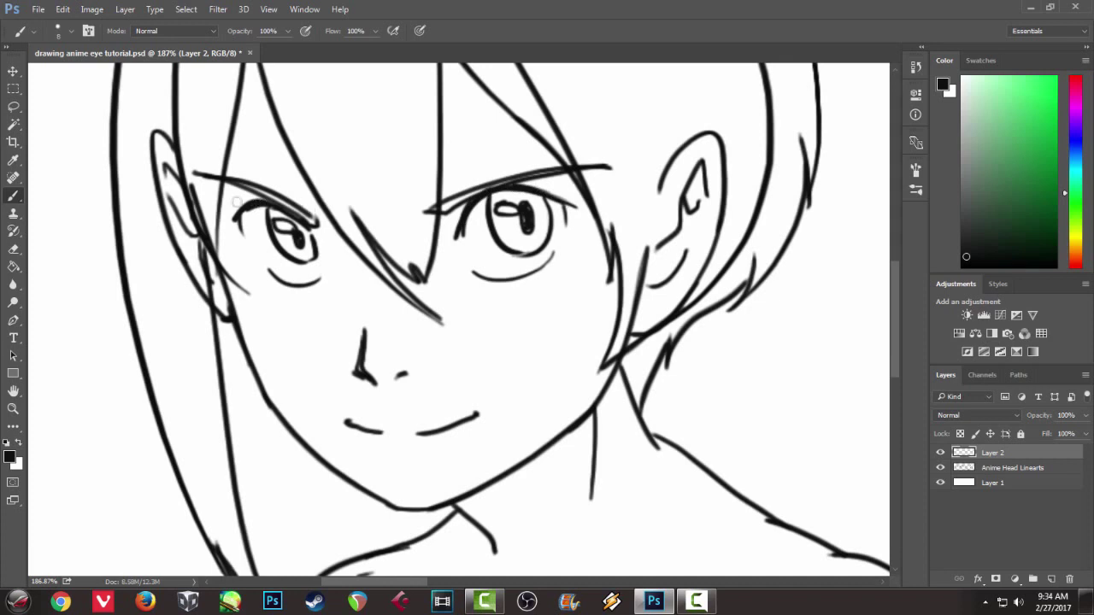
{"action": "mouse_move", "coordinate": [488, 180]}
{"action": "left_mouse_down"}
{"action": "mouse_move", "coordinate": [526, 178]}
{"action": "mouse_move", "coordinate": [578, 201]}
{"action": "left_mouse_up"}
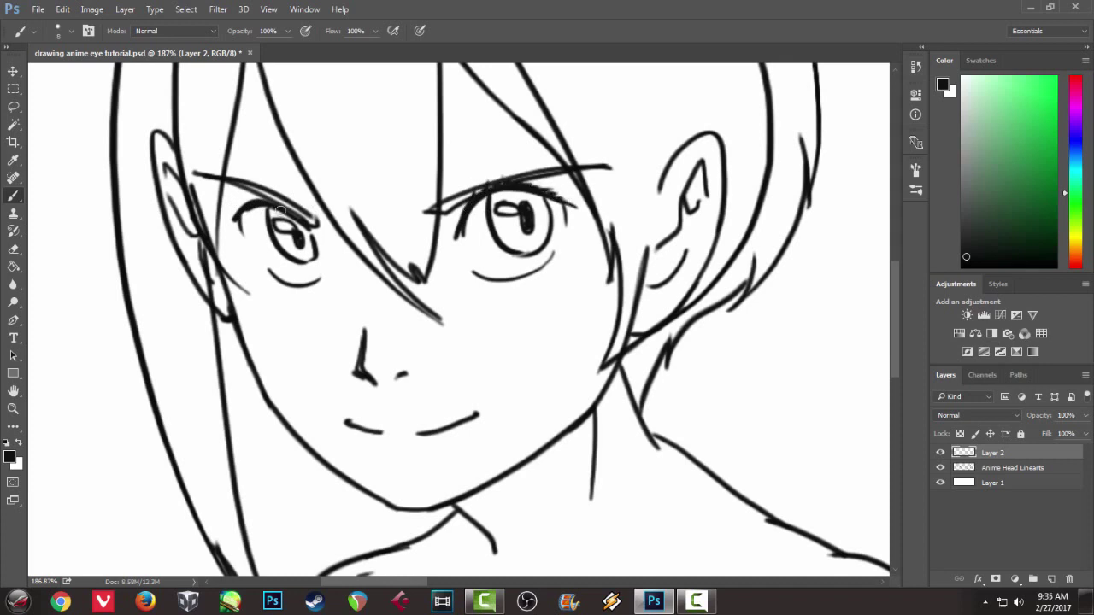
{"action": "mouse_move", "coordinate": [251, 202]}
{"action": "left_mouse_down"}
{"action": "mouse_move", "coordinate": [231, 217]}
{"action": "mouse_move", "coordinate": [249, 212]}
{"action": "left_mouse_up"}
{"action": "scroll", "coordinate": [272, 192], "scroll_direction": "down", "scroll_amount": 5}
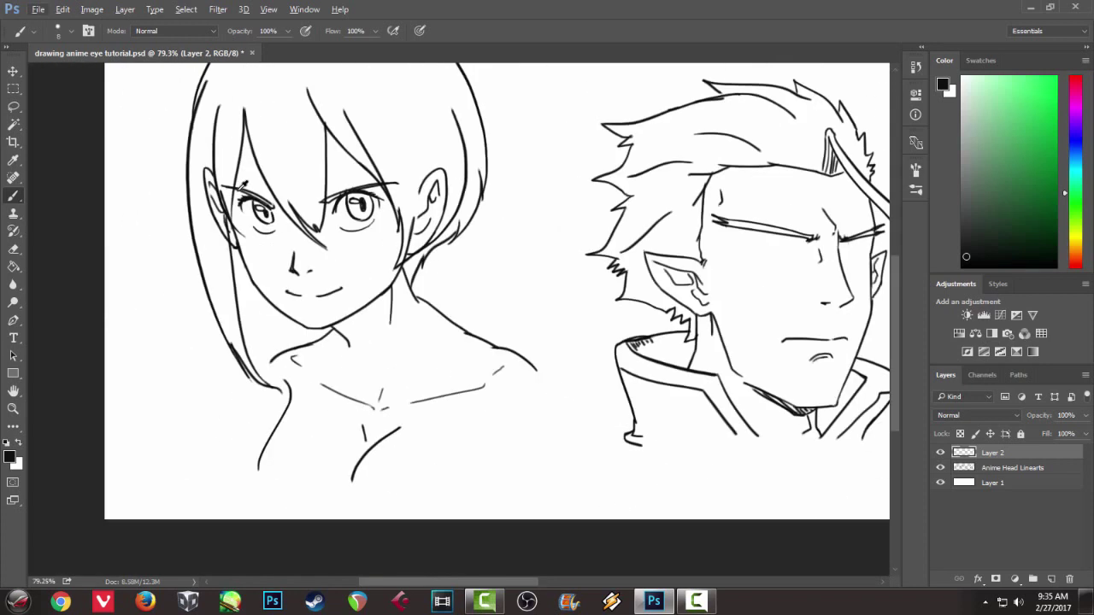
{"action": "scroll", "coordinate": [243, 183], "scroll_direction": "up", "scroll_amount": 4}
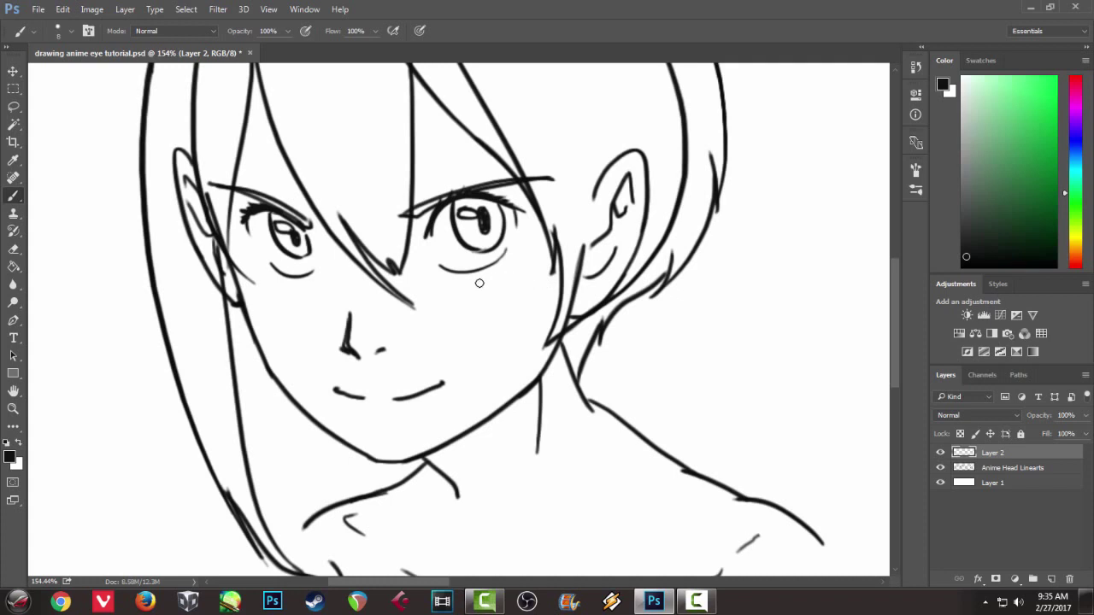
Step: Try a rounded eye with eyelids, iris and pupil beneath the longer eyebrow of the second, pointed-ear head
{"action": "key", "text": "space"}
{"action": "left_click_drag", "start_coordinate": [593, 384], "coordinate": [494, 413]}
{"action": "scroll", "coordinate": [493, 413], "scroll_direction": "right", "scroll_amount": 5}
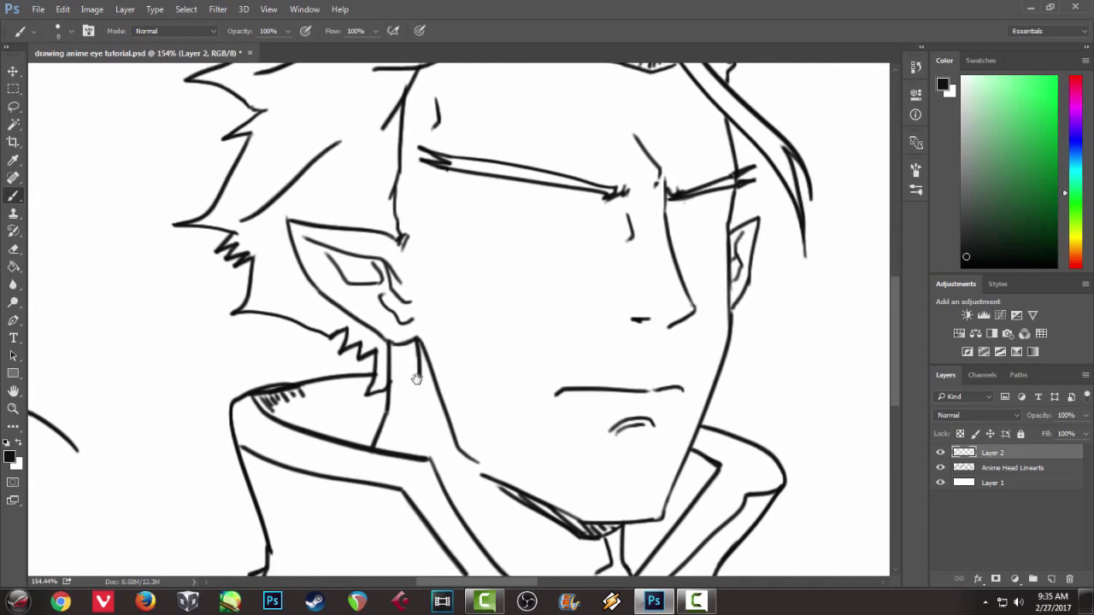
{"action": "scroll", "coordinate": [519, 379], "scroll_direction": "right", "scroll_amount": 1}
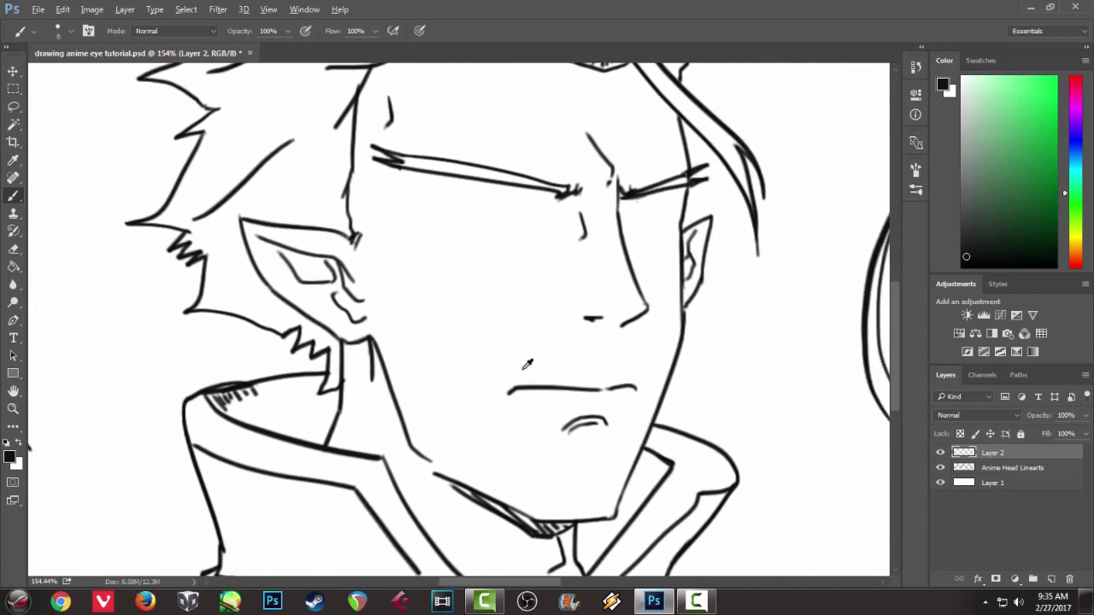
{"action": "scroll", "coordinate": [525, 369], "scroll_direction": "down", "scroll_amount": 3}
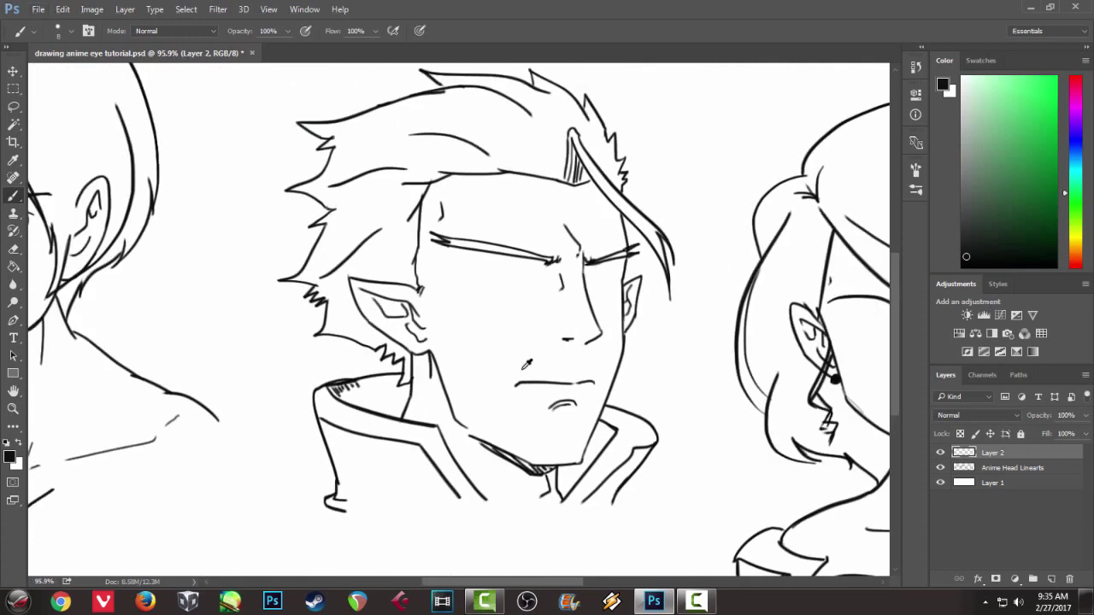
{"action": "scroll", "coordinate": [527, 364], "scroll_direction": "up", "scroll_amount": 4}
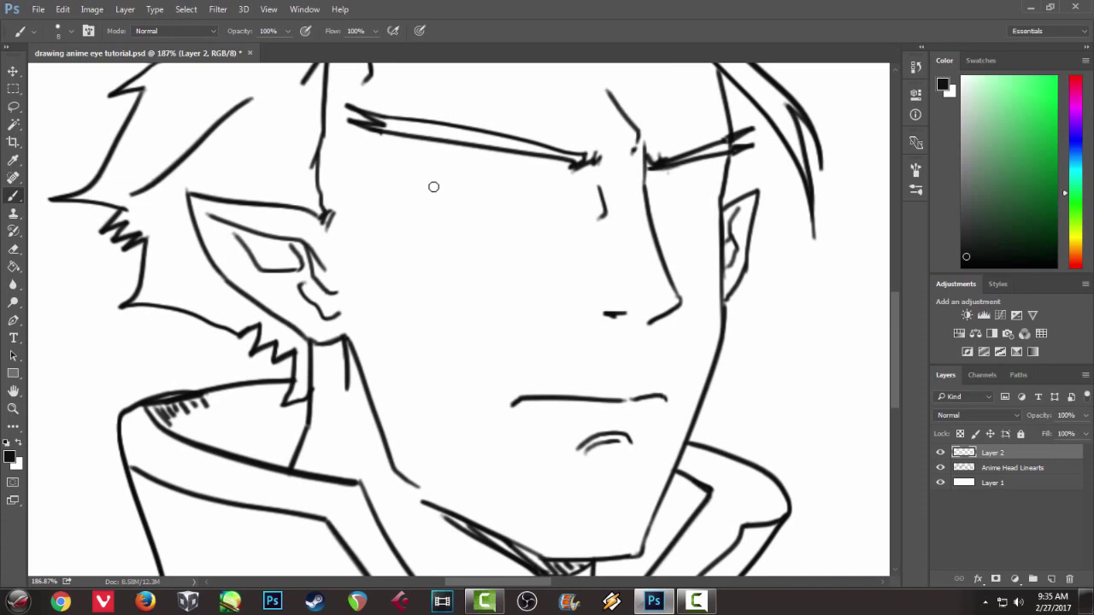
{"action": "left_click_drag", "start_coordinate": [419, 186], "coordinate": [553, 171]}
{"action": "key", "text": "ctrl+z"}
{"action": "left_click_drag", "start_coordinate": [424, 195], "coordinate": [523, 160]}
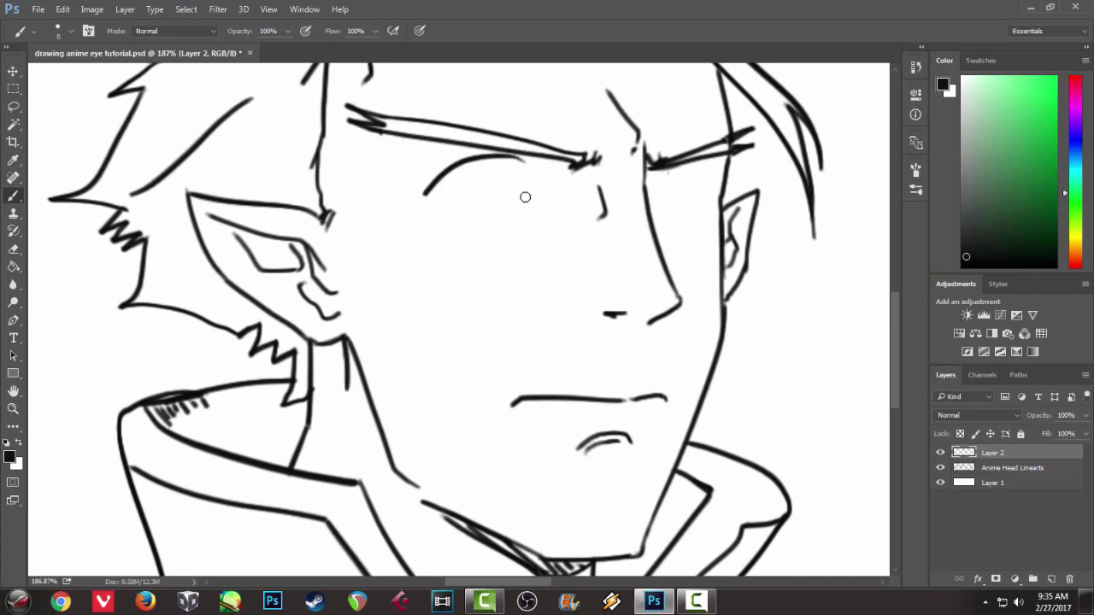
{"action": "left_click_drag", "start_coordinate": [447, 209], "coordinate": [520, 225]}
{"action": "left_click_drag", "start_coordinate": [532, 172], "coordinate": [534, 209]}
{"action": "mouse_move", "coordinate": [489, 164]}
{"action": "left_mouse_down"}
{"action": "mouse_move", "coordinate": [518, 215]}
{"action": "mouse_move", "coordinate": [510, 198]}
{"action": "left_mouse_up"}
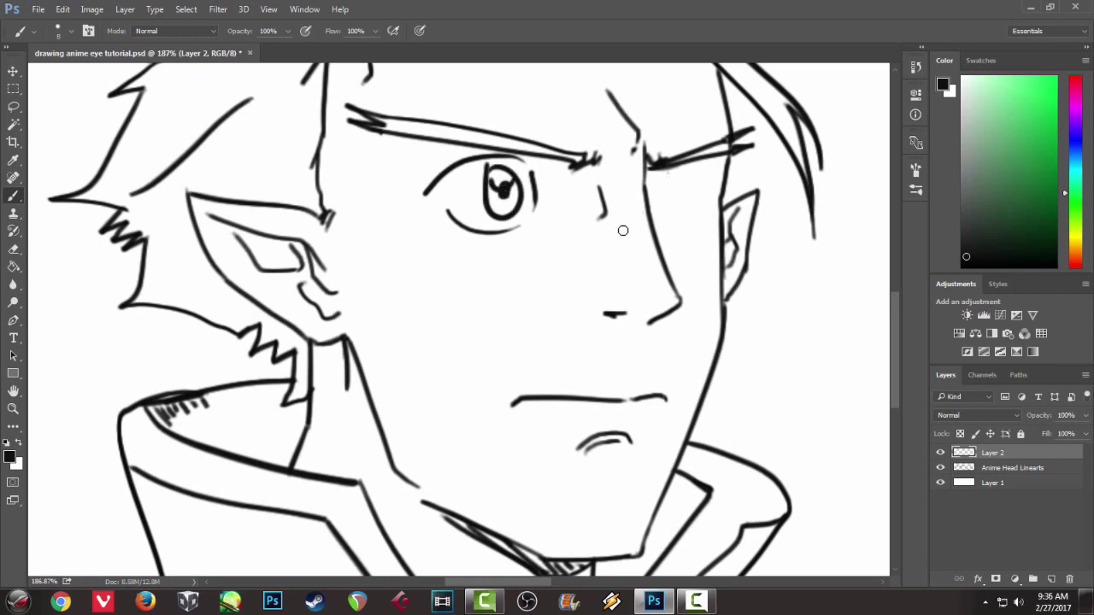
Step: Undo the rounded eye strokes on the second, pointed-ear head
{"action": "scroll", "coordinate": [624, 233], "scroll_direction": "down", "scroll_amount": 5}
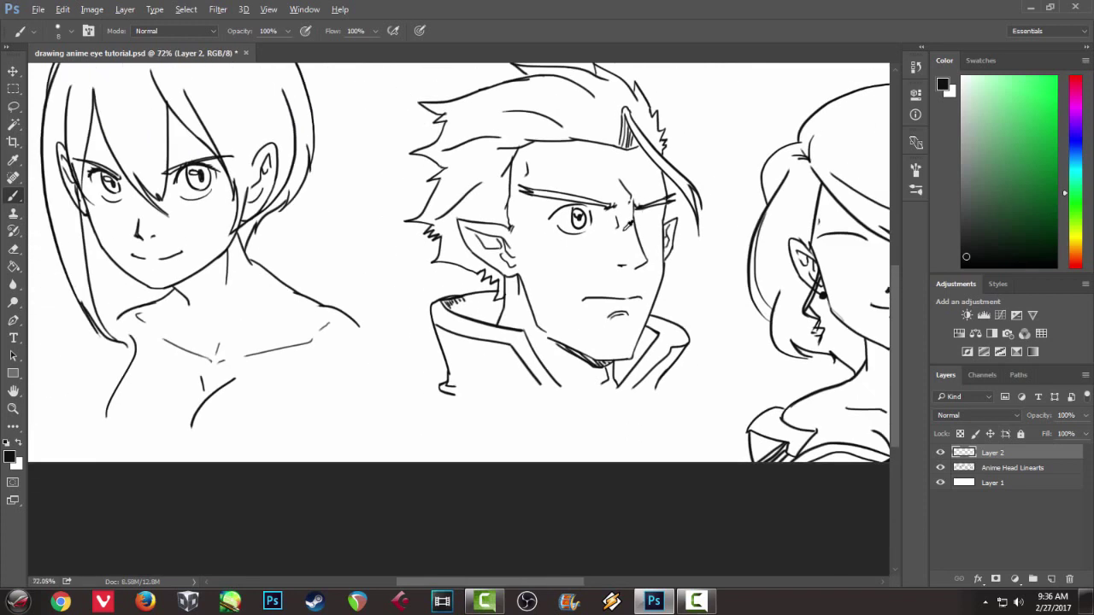
{"action": "scroll", "coordinate": [626, 225], "scroll_direction": "up", "scroll_amount": 2}
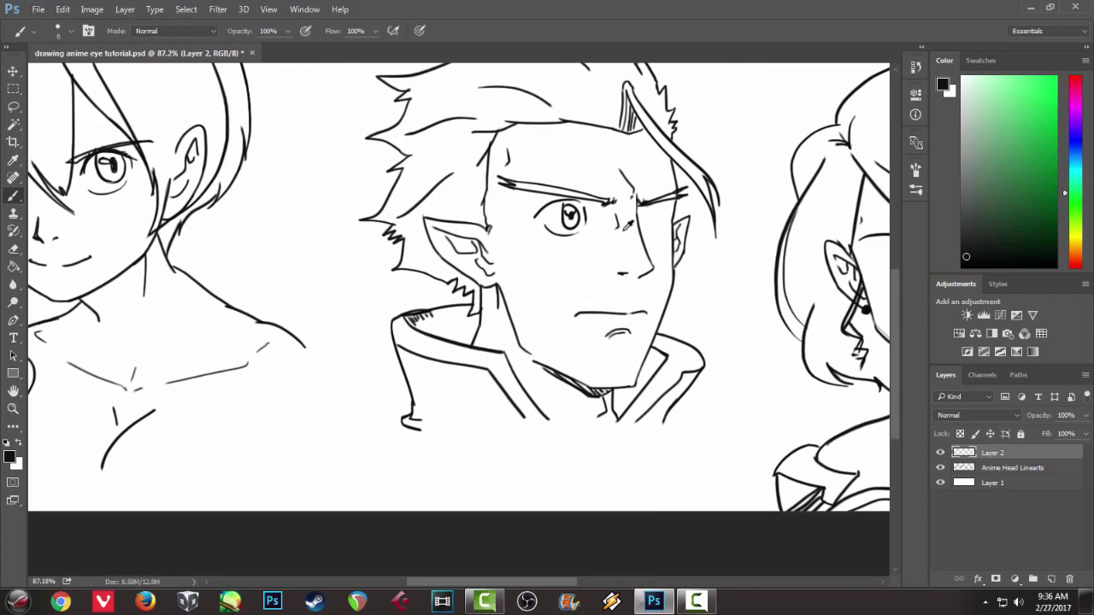
{"action": "scroll", "coordinate": [626, 225], "scroll_direction": "up", "scroll_amount": 8}
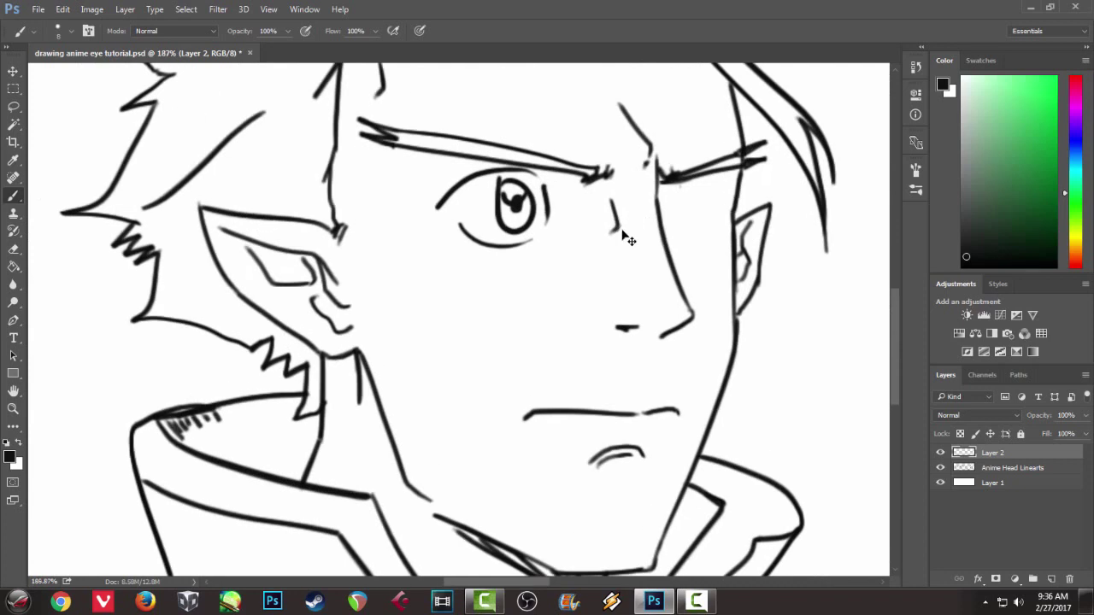
{"action": "key", "text": "ctrl+alt+z"}
{"action": "key", "text": "ctrl+alt+z"}
{"action": "key", "text": "ctrl+alt+z"}
{"action": "key", "text": "ctrl+alt+z"}
{"action": "key", "text": "ctrl+alt+z"}
{"action": "key", "text": "ctrl+alt+z"}
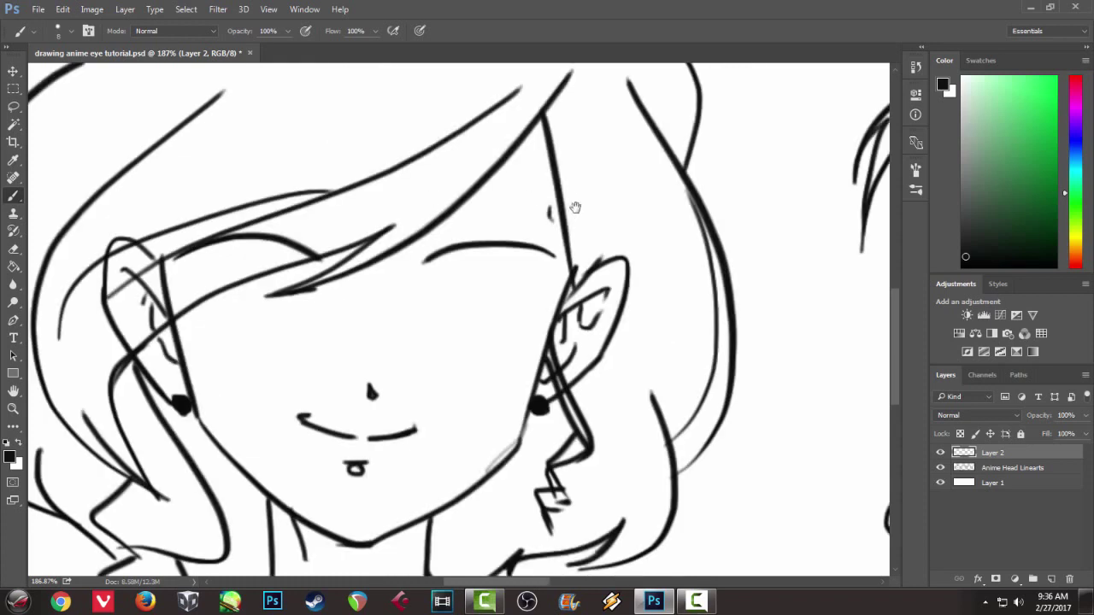
Step: Draw a nearly straight, slanted upper eyelid with short downward ticks near both ends beneath the second head's longer eyebrow
{"action": "left_click_drag", "start_coordinate": [575, 208], "coordinate": [137, 277]}
{"action": "mouse_move", "coordinate": [716, 251]}
{"action": "left_mouse_down"}
{"action": "mouse_move", "coordinate": [476, 268]}
{"action": "mouse_move", "coordinate": [480, 260]}
{"action": "mouse_move", "coordinate": [448, 278]}
{"action": "mouse_move", "coordinate": [561, 245]}
{"action": "left_mouse_up"}
{"action": "key", "text": "ctrl+alt+z"}
{"action": "right_click", "coordinate": [478, 265]}
{"action": "key", "text": "ctrl+alt+z"}
{"action": "left_click_drag", "start_coordinate": [453, 273], "coordinate": [569, 252]}
{"action": "key", "text": "ctrl+z"}
{"action": "left_click_drag", "start_coordinate": [450, 277], "coordinate": [597, 257]}
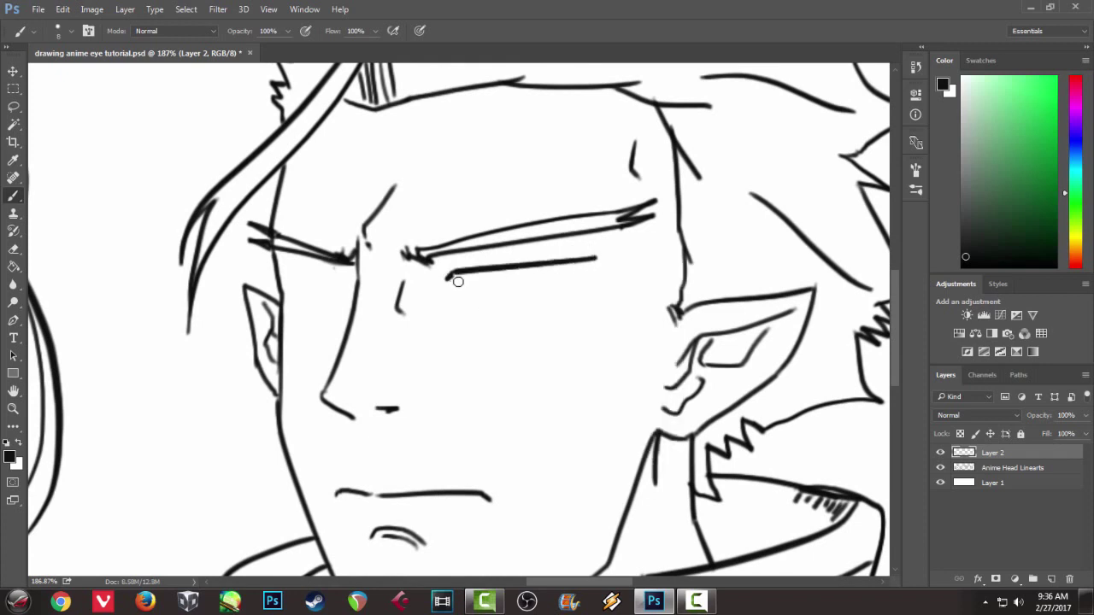
{"action": "mouse_move", "coordinate": [457, 274]}
{"action": "left_mouse_down"}
{"action": "mouse_move", "coordinate": [556, 256]}
{"action": "mouse_move", "coordinate": [444, 271]}
{"action": "mouse_move", "coordinate": [595, 259]}
{"action": "mouse_move", "coordinate": [572, 272]}
{"action": "left_mouse_up"}
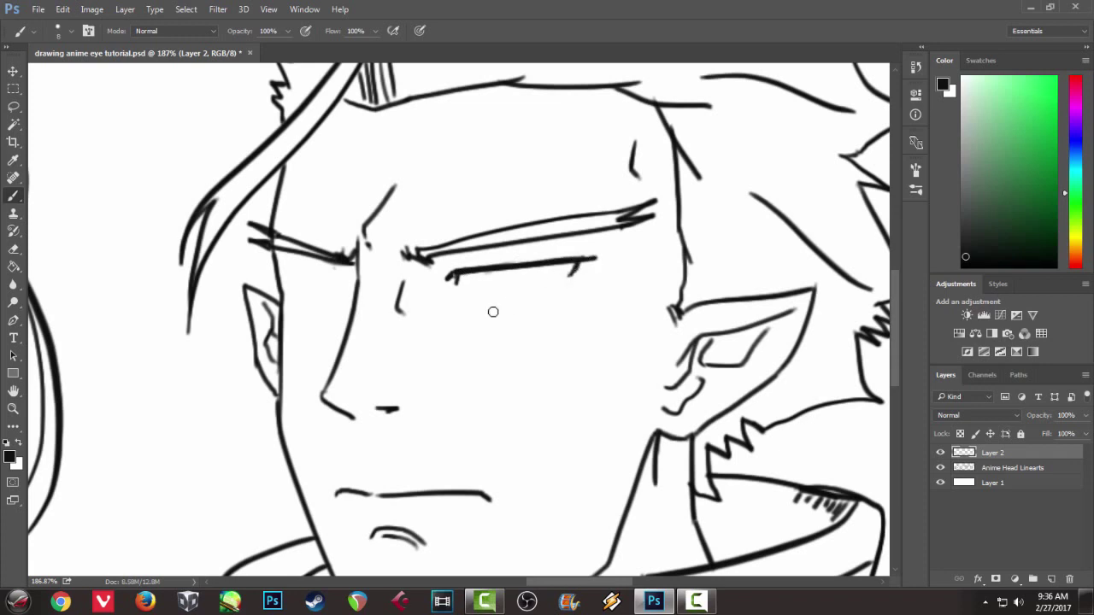
Step: Draw a nearly straight lower eyelid line beneath the slanted upper lid of the second, pointed-ear head's longer eyebrow
{"action": "left_click_drag", "start_coordinate": [454, 289], "coordinate": [551, 285]}
{"action": "key", "text": "ctrl+z"}
{"action": "left_click_drag", "start_coordinate": [456, 293], "coordinate": [544, 283]}
{"action": "key", "text": "ctrl+z"}
{"action": "left_click_drag", "start_coordinate": [459, 294], "coordinate": [547, 287]}
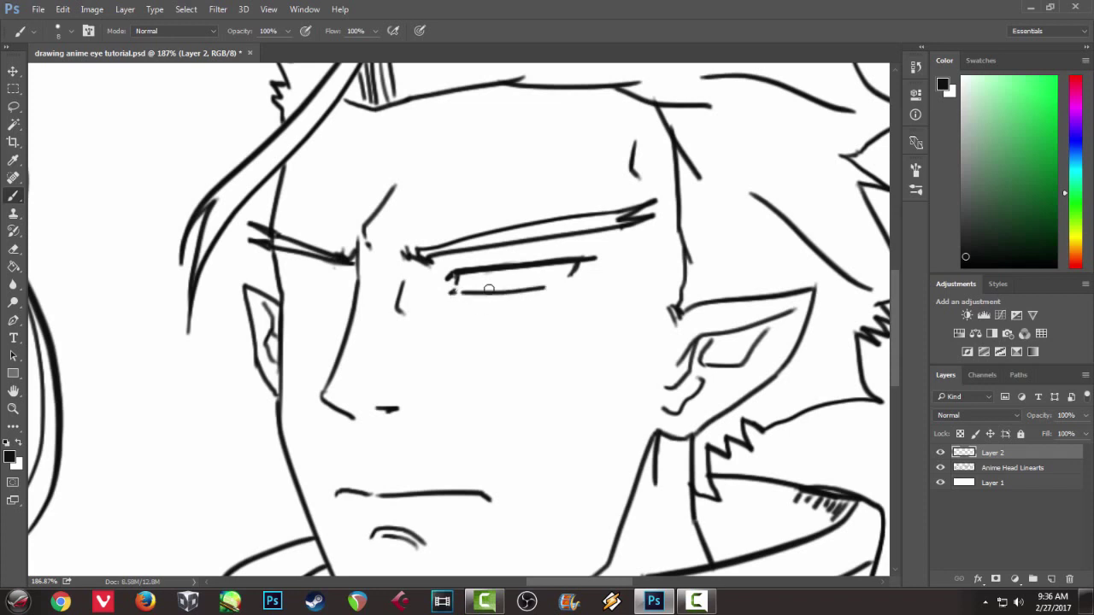
Step: Draw a small iris, partly hidden by the upper lid, with a pupil inside the second head's narrow eye
{"action": "mouse_move", "coordinate": [483, 274]}
{"action": "left_mouse_down"}
{"action": "mouse_move", "coordinate": [515, 273]}
{"action": "mouse_move", "coordinate": [499, 283]}
{"action": "mouse_move", "coordinate": [518, 272]}
{"action": "mouse_move", "coordinate": [459, 63]}
{"action": "left_mouse_up"}
{"action": "right_click", "coordinate": [517, 274]}
{"action": "left_click", "coordinate": [517, 274]}
{"action": "right_click", "coordinate": [530, 267]}
{"action": "left_click", "coordinate": [501, 275]}
{"action": "right_click", "coordinate": [499, 268], "text": "ctrl"}
{"action": "key", "text": "Escape"}
{"action": "key", "text": "ctrl+z"}
Step: Draw the matching narrow eye beneath the second head's shorter eyebrow, and add short crease strokes above and below both eyes
{"action": "left_click_drag", "start_coordinate": [283, 276], "coordinate": [355, 281]}
{"action": "key", "text": "ctrl+z"}
{"action": "mouse_move", "coordinate": [285, 274]}
{"action": "left_mouse_down"}
{"action": "mouse_move", "coordinate": [352, 275]}
{"action": "mouse_move", "coordinate": [283, 277]}
{"action": "mouse_move", "coordinate": [349, 279]}
{"action": "mouse_move", "coordinate": [350, 296]}
{"action": "mouse_move", "coordinate": [327, 291]}
{"action": "mouse_move", "coordinate": [332, 279]}
{"action": "mouse_move", "coordinate": [325, 296]}
{"action": "mouse_move", "coordinate": [332, 281]}
{"action": "left_mouse_up"}
{"action": "key", "text": "ctrl+z"}
{"action": "key", "text": "ctrl+z"}
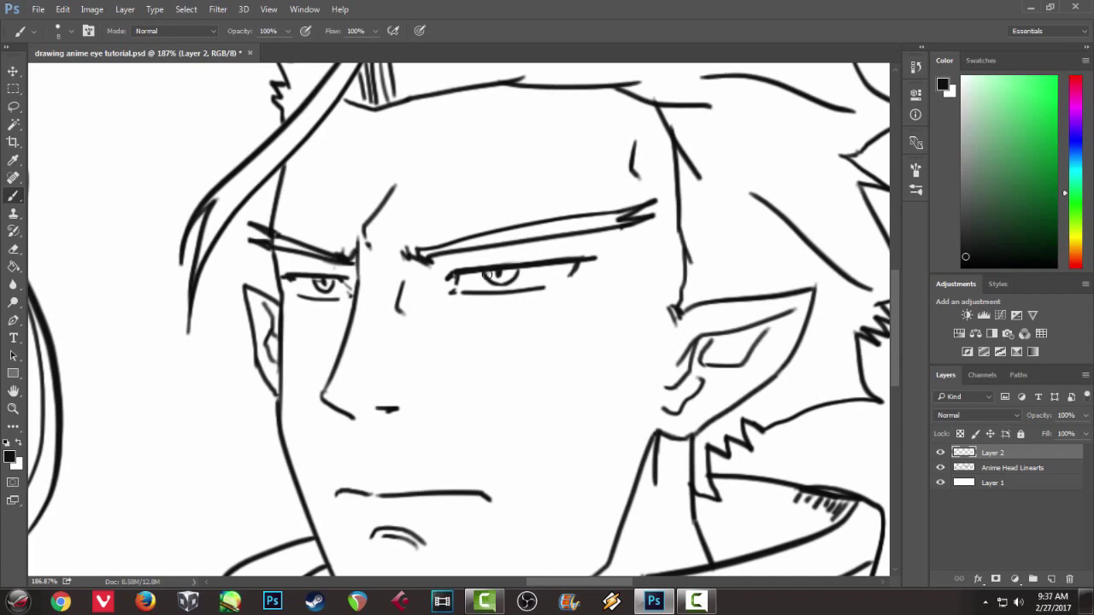
{"action": "left_click_drag", "start_coordinate": [293, 257], "coordinate": [359, 269]}
{"action": "left_click_drag", "start_coordinate": [298, 302], "coordinate": [303, 305]}
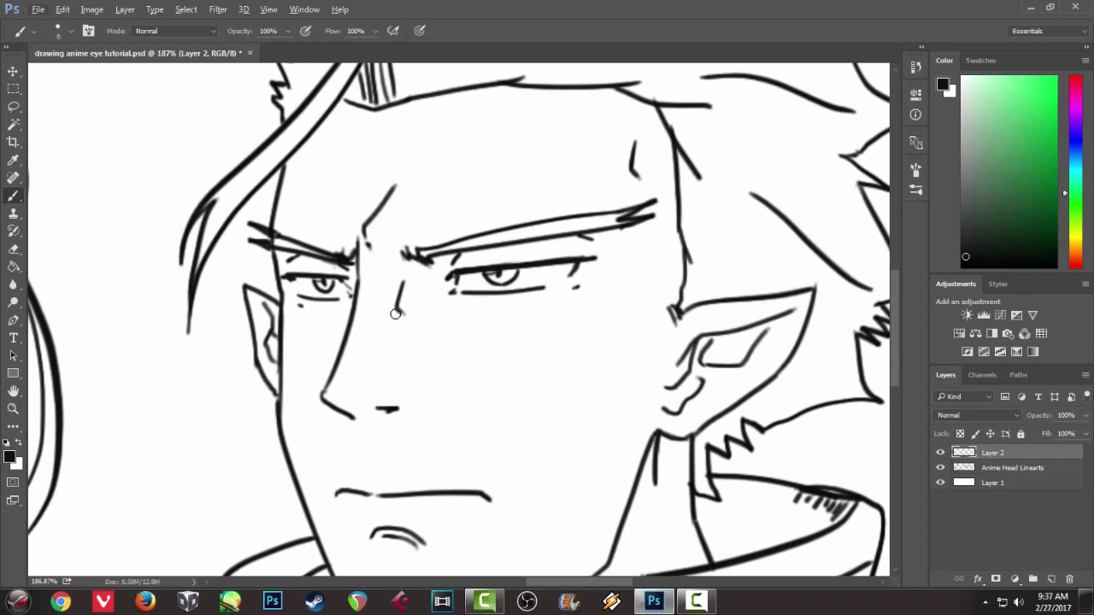
Step: Flip the canvas horizontally and check the second head's eyes in that orientation
{"action": "scroll", "coordinate": [395, 314], "scroll_direction": "right", "scroll_amount": 5}
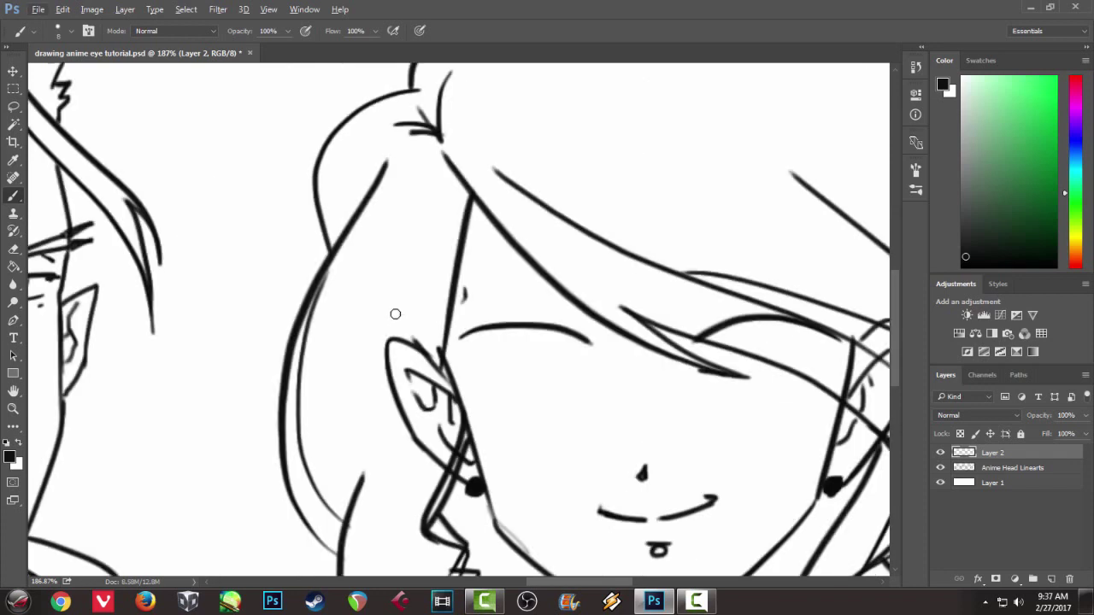
{"action": "left_click_drag", "start_coordinate": [387, 441], "coordinate": [571, 353]}
{"action": "left_click_drag", "start_coordinate": [310, 466], "coordinate": [535, 457]}
{"action": "scroll", "coordinate": [537, 457], "scroll_direction": "down", "scroll_amount": 1}
{"action": "scroll", "coordinate": [540, 453], "scroll_direction": "down", "scroll_amount": 5}
{"action": "scroll", "coordinate": [540, 453], "scroll_direction": "down", "scroll_amount": 4}
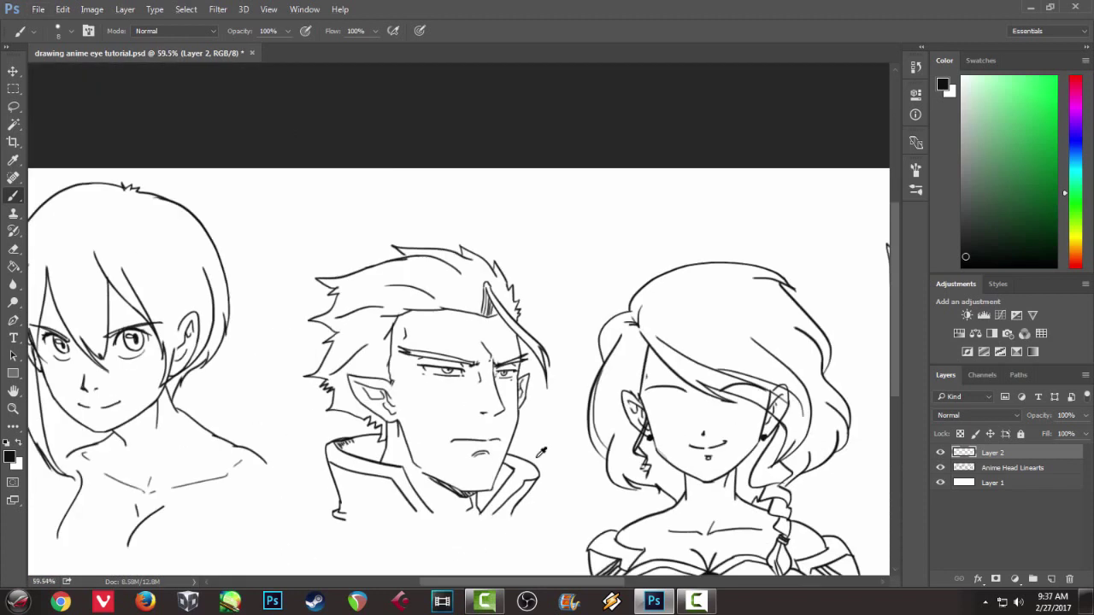
{"action": "scroll", "coordinate": [540, 452], "scroll_direction": "up", "scroll_amount": 1}
{"action": "scroll", "coordinate": [540, 452], "scroll_direction": "up", "scroll_amount": 5}
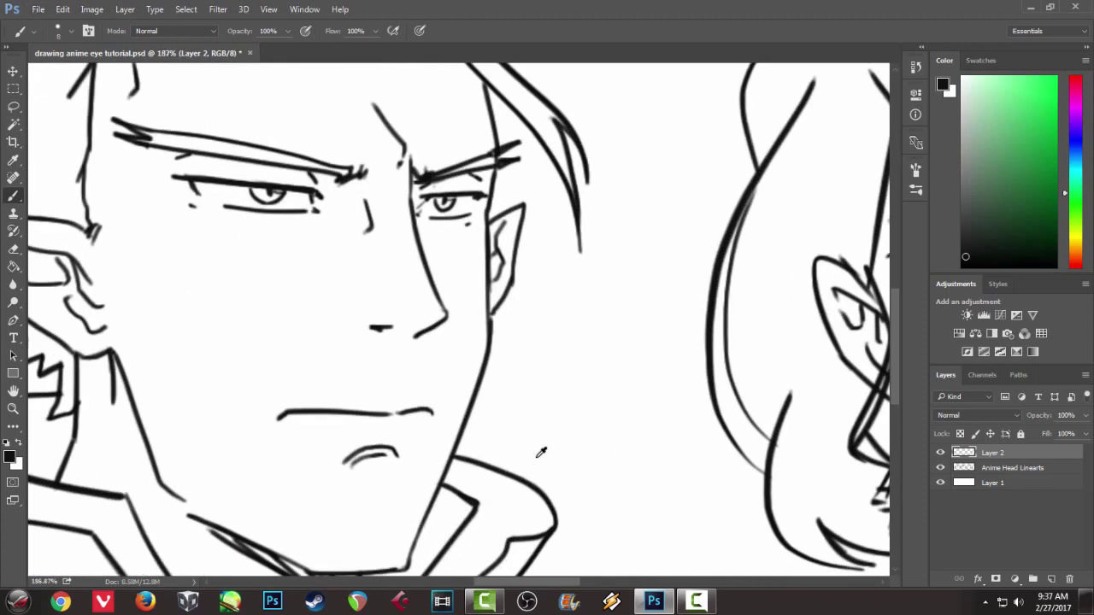
Step: Darken the outer corner tick of the second head's nearer eye and draw a small teardrop mark and a dot beneath it
{"action": "left_click_drag", "start_coordinate": [275, 310], "coordinate": [365, 368]}
{"action": "left_click_drag", "start_coordinate": [283, 240], "coordinate": [295, 253]}
{"action": "key", "text": "ctrl+z"}
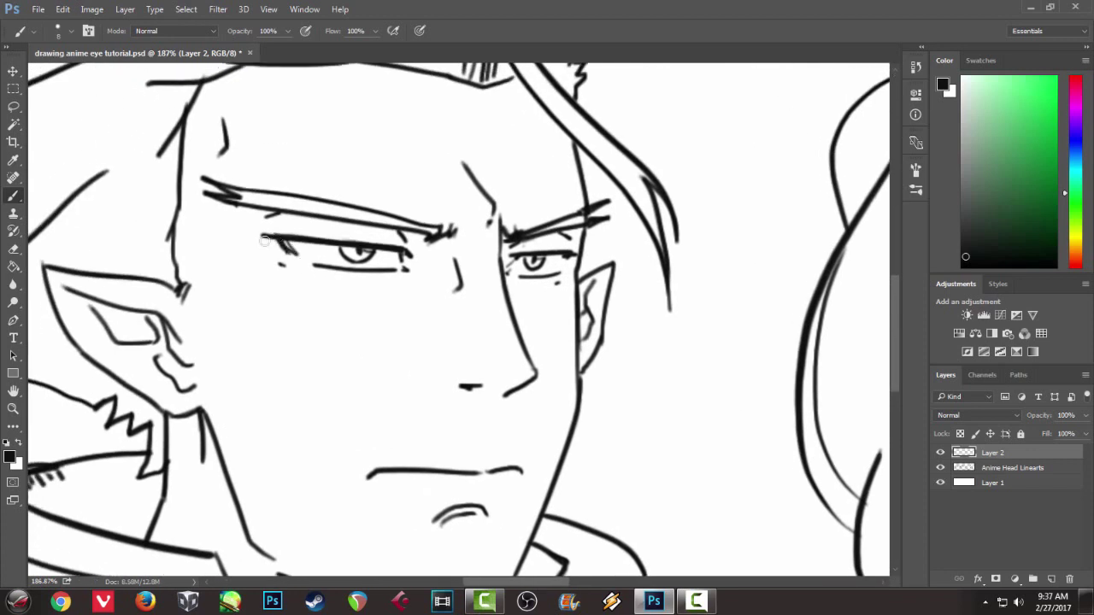
{"action": "left_click_drag", "start_coordinate": [306, 296], "coordinate": [312, 296]}
Step: Review the second head's eyes beside the neighbouring heads, then examine the empty eye area of the third, long-haired head
{"action": "scroll", "coordinate": [314, 323], "scroll_direction": "down", "scroll_amount": 7}
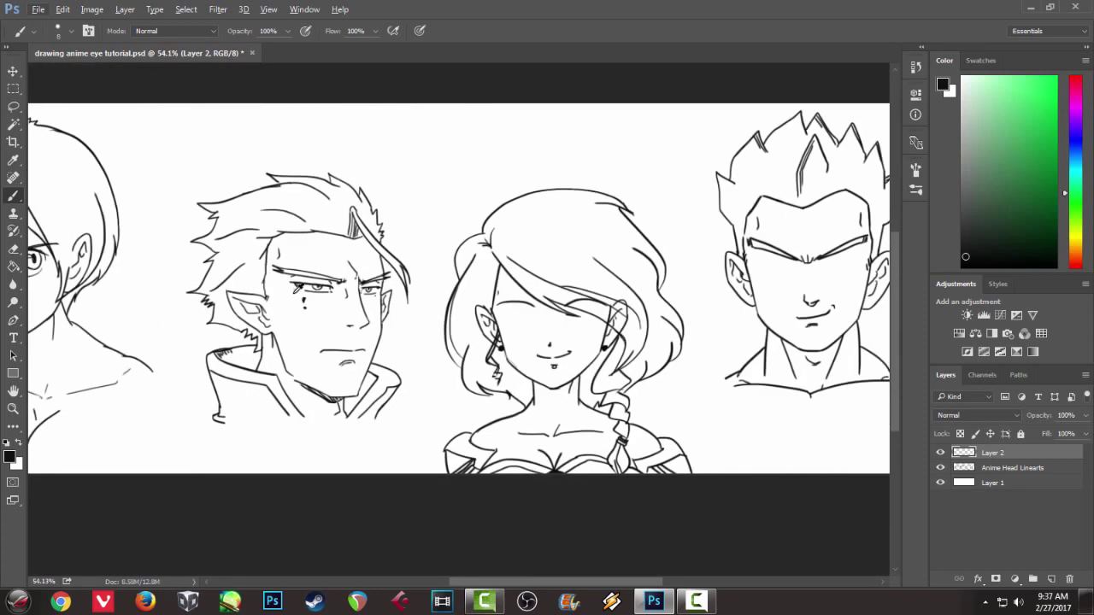
{"action": "scroll", "coordinate": [295, 295], "scroll_direction": "down", "scroll_amount": 2}
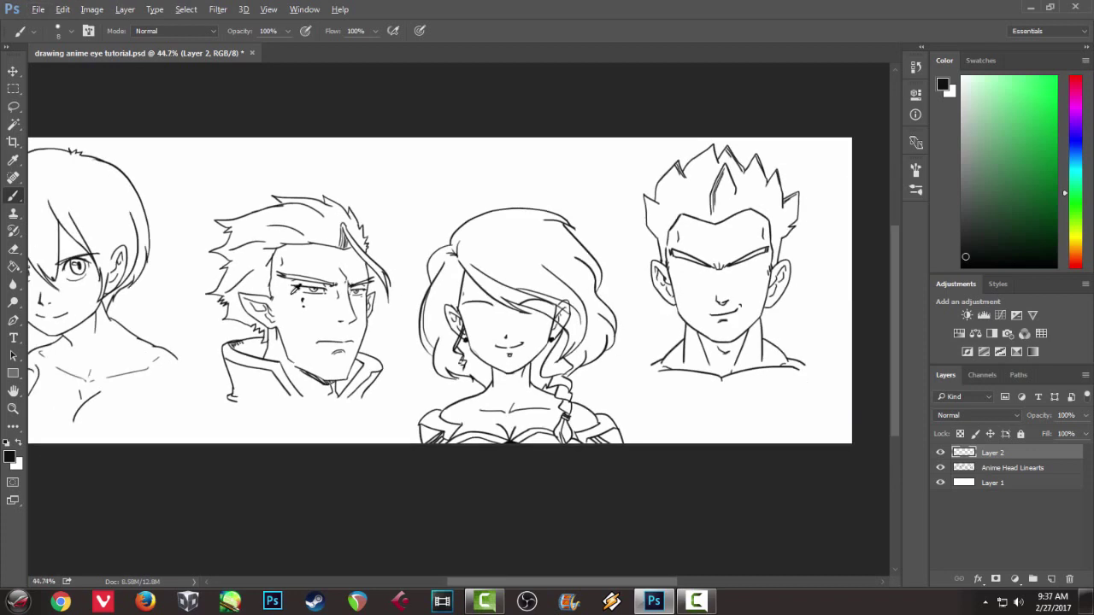
{"action": "scroll", "coordinate": [295, 289], "scroll_direction": "up", "scroll_amount": 5}
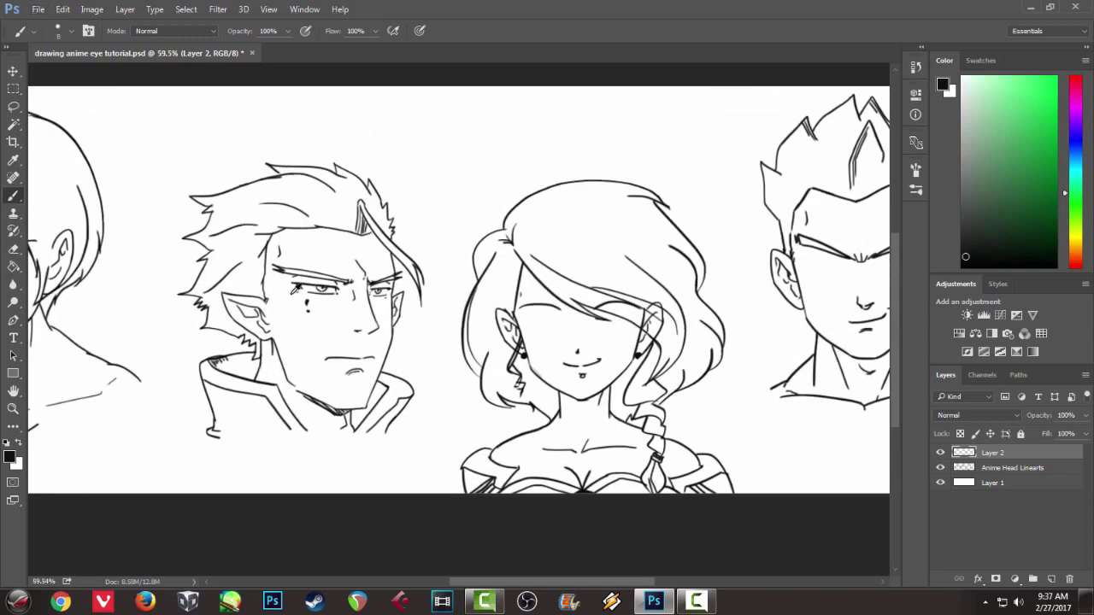
{"action": "scroll", "coordinate": [295, 289], "scroll_direction": "up", "scroll_amount": 1}
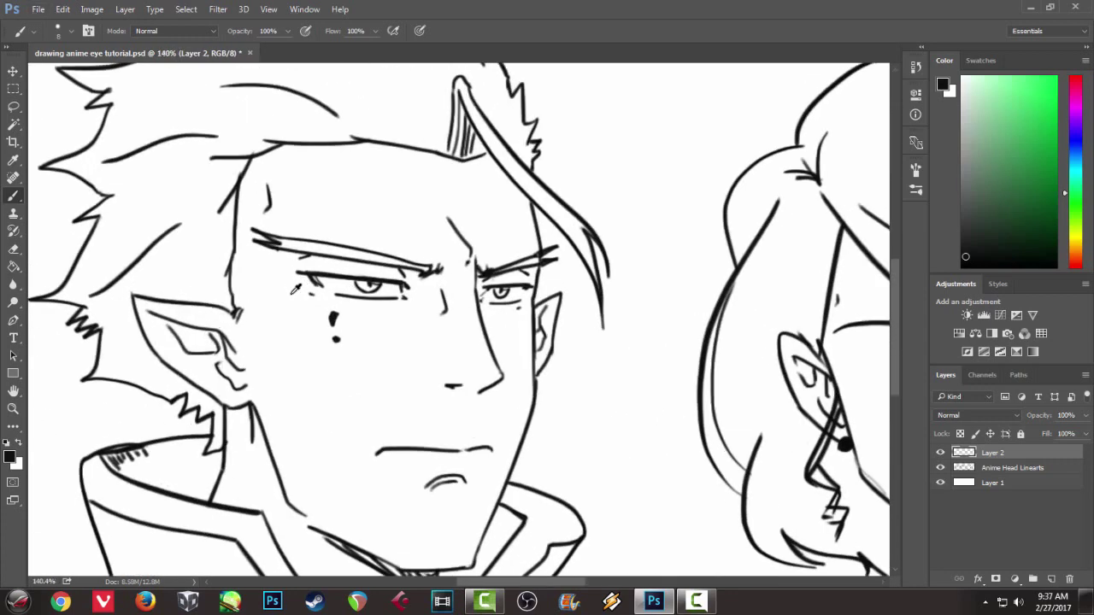
{"action": "scroll", "coordinate": [295, 289], "scroll_direction": "up", "scroll_amount": 1}
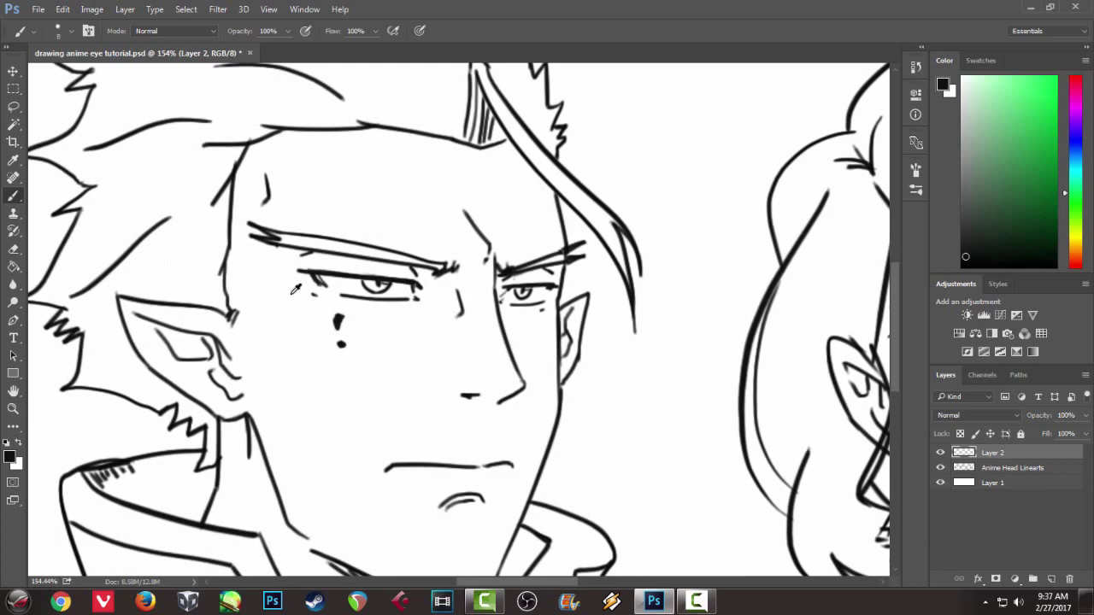
{"action": "left_click_drag", "start_coordinate": [693, 476], "coordinate": [430, 328]}
{"action": "mouse_move", "coordinate": [740, 486]}
{"action": "left_mouse_down"}
{"action": "mouse_move", "coordinate": [561, 494]}
{"action": "mouse_move", "coordinate": [576, 486]}
{"action": "mouse_move", "coordinate": [535, 506]}
{"action": "left_mouse_up"}
{"action": "scroll", "coordinate": [534, 507], "scroll_direction": "down", "scroll_amount": 3}
{"action": "scroll", "coordinate": [537, 505], "scroll_direction": "up", "scroll_amount": 3}
{"action": "scroll", "coordinate": [539, 502], "scroll_direction": "down", "scroll_amount": 2}
{"action": "scroll", "coordinate": [538, 502], "scroll_direction": "up", "scroll_amount": 1}
{"action": "scroll", "coordinate": [539, 502], "scroll_direction": "down", "scroll_amount": 1}
{"action": "scroll", "coordinate": [538, 502], "scroll_direction": "down", "scroll_amount": 2}
{"action": "scroll", "coordinate": [539, 502], "scroll_direction": "up", "scroll_amount": 3}
{"action": "scroll", "coordinate": [539, 502], "scroll_direction": "up", "scroll_amount": 1}
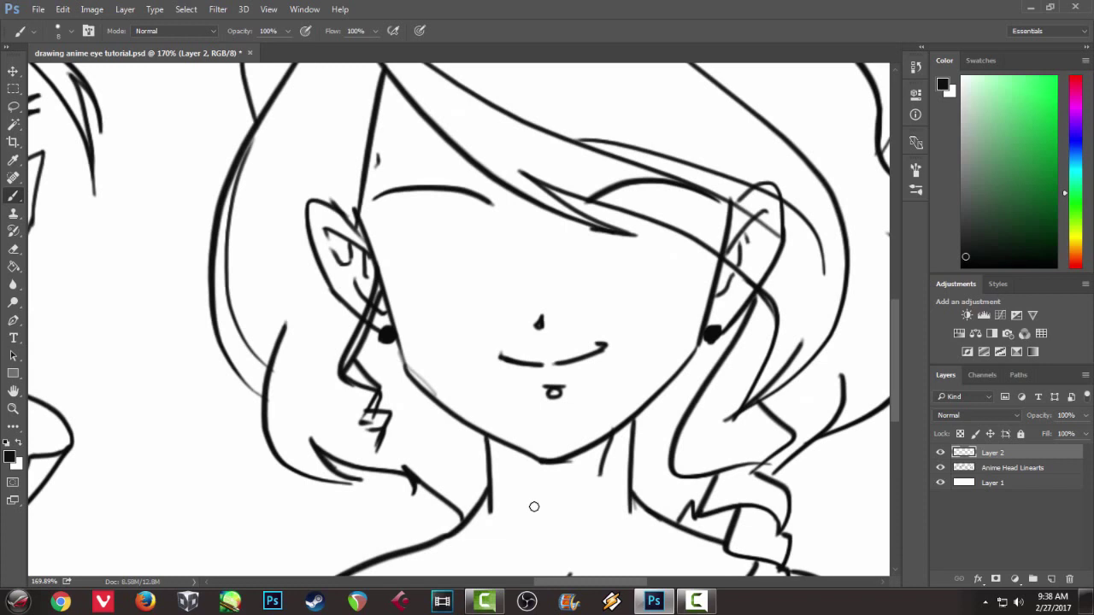
Step: Draw an arched upper eyelid with a downward outer stroke beneath the third head's eyebrow that the bangs partly cover
{"action": "left_click_drag", "start_coordinate": [534, 327], "coordinate": [453, 348]}
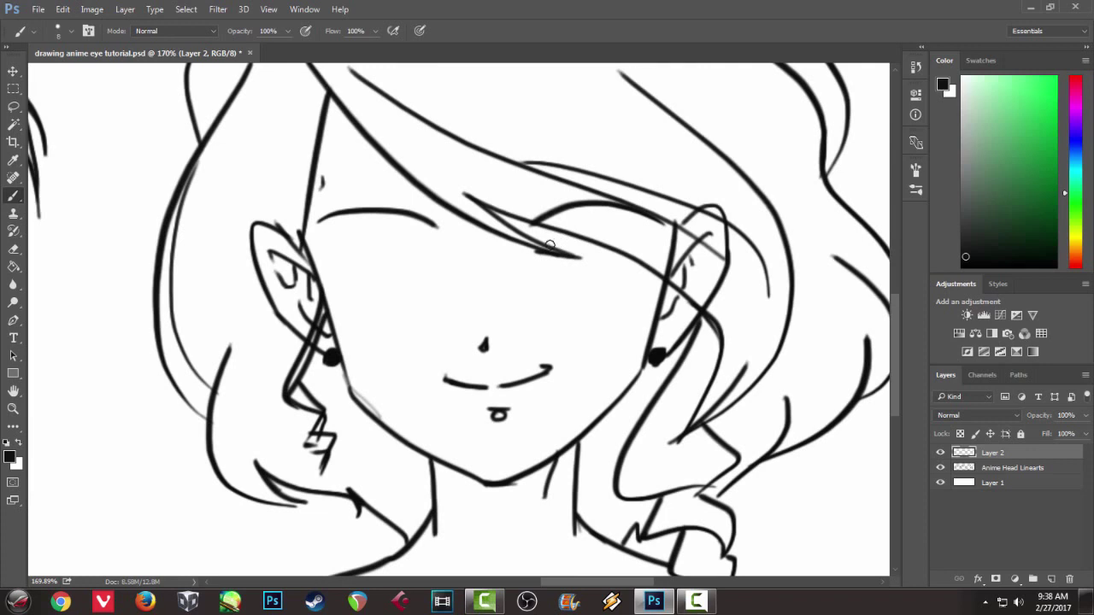
{"action": "left_click_drag", "start_coordinate": [554, 243], "coordinate": [622, 214]}
{"action": "key", "text": "ctrl+z"}
{"action": "left_click_drag", "start_coordinate": [553, 242], "coordinate": [656, 251]}
{"action": "mouse_move", "coordinate": [554, 244]}
{"action": "left_mouse_down"}
{"action": "mouse_move", "coordinate": [618, 224]}
{"action": "mouse_move", "coordinate": [657, 249]}
{"action": "mouse_move", "coordinate": [671, 235]}
{"action": "mouse_move", "coordinate": [651, 254]}
{"action": "mouse_move", "coordinate": [649, 243]}
{"action": "mouse_move", "coordinate": [632, 283]}
{"action": "left_mouse_up"}
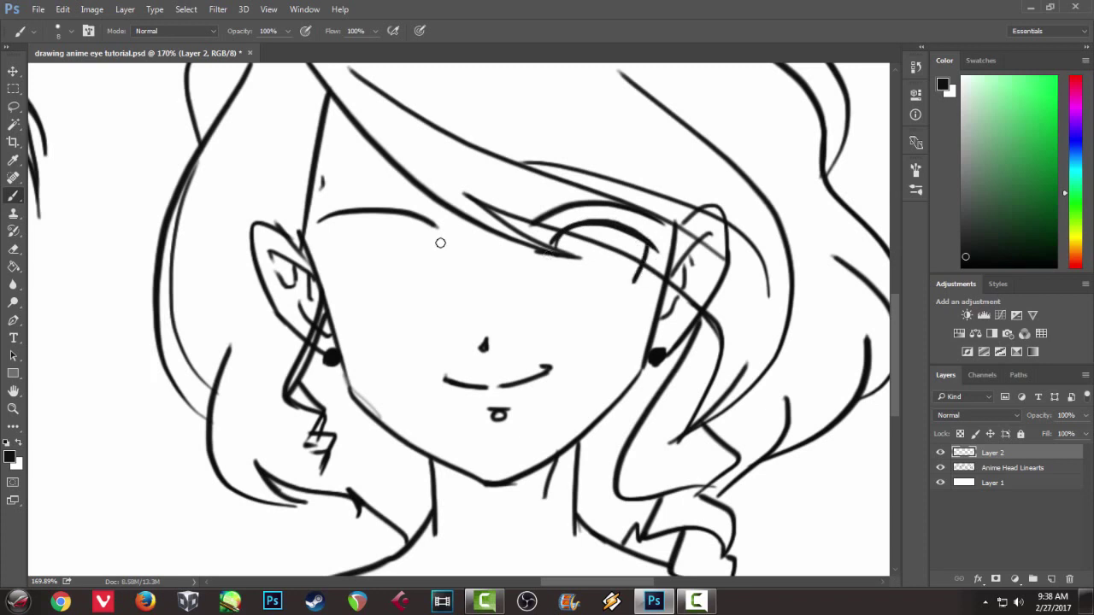
Step: Try a short arched upper eyelid beneath the uncovered eyebrow of the third, long-haired head
{"action": "mouse_move", "coordinate": [339, 253]}
{"action": "left_mouse_down"}
{"action": "mouse_move", "coordinate": [408, 236]}
{"action": "mouse_move", "coordinate": [341, 254]}
{"action": "left_mouse_up"}
{"action": "key", "text": "ctrl+z"}
{"action": "key", "text": "ctrl+z"}
{"action": "left_click_drag", "start_coordinate": [424, 246], "coordinate": [340, 254]}
{"action": "key", "text": "ctrl+z"}
{"action": "left_click_drag", "start_coordinate": [420, 244], "coordinate": [339, 255]}
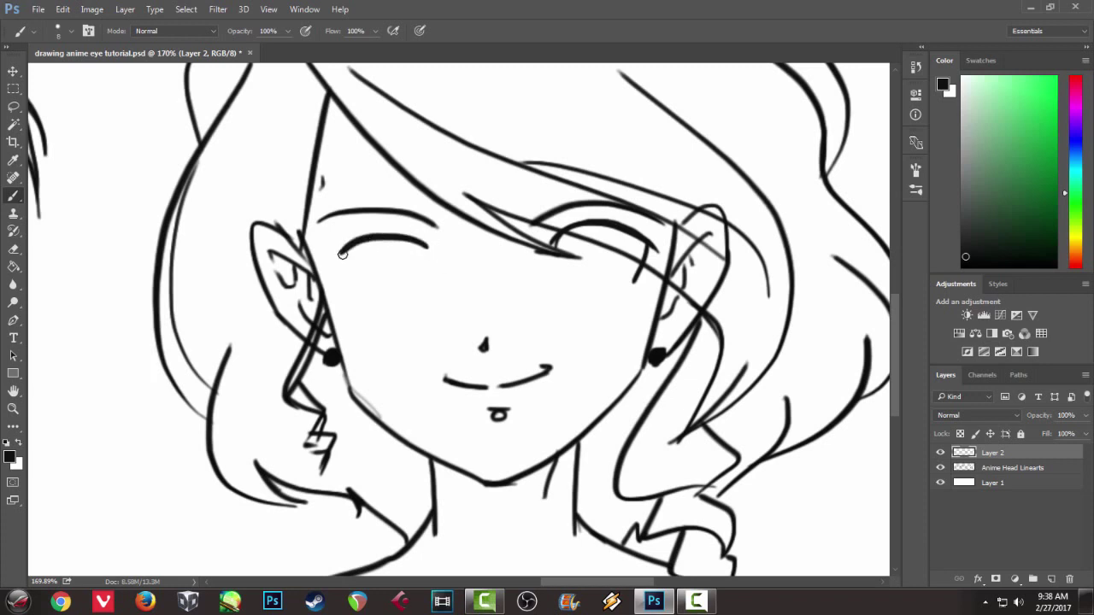
{"action": "key", "text": "ctrl+z"}
Step: Draw a wider arched upper eyelid with a downward stroke at its outer end beneath the third head's uncovered eyebrow
{"action": "mouse_move", "coordinate": [427, 242]}
{"action": "left_mouse_down"}
{"action": "mouse_move", "coordinate": [389, 234]}
{"action": "mouse_move", "coordinate": [339, 253]}
{"action": "left_mouse_up"}
{"action": "key", "text": "ctrl+z"}
{"action": "left_click_drag", "start_coordinate": [423, 242], "coordinate": [340, 253]}
{"action": "left_click_drag", "start_coordinate": [430, 250], "coordinate": [400, 238]}
{"action": "key", "text": "ctrl+z"}
{"action": "key", "text": "ctrl+z"}
{"action": "key", "text": "ctrl+z"}
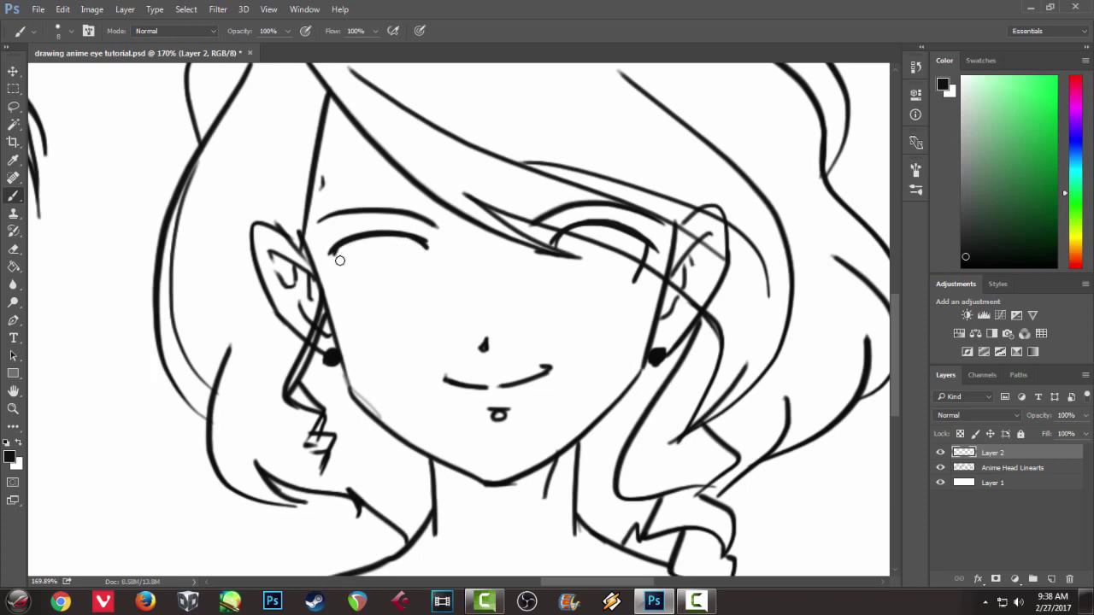
{"action": "left_click_drag", "start_coordinate": [333, 253], "coordinate": [355, 283]}
Step: Draw a tall oval iris hanging from the upper lid in the third head's uncovered eye
{"action": "left_click_drag", "start_coordinate": [365, 238], "coordinate": [407, 301]}
{"action": "key", "text": "ctrl+z"}
{"action": "left_click_drag", "start_coordinate": [375, 238], "coordinate": [407, 292]}
{"action": "right_click", "coordinate": [399, 239]}
{"action": "key", "text": "Return"}
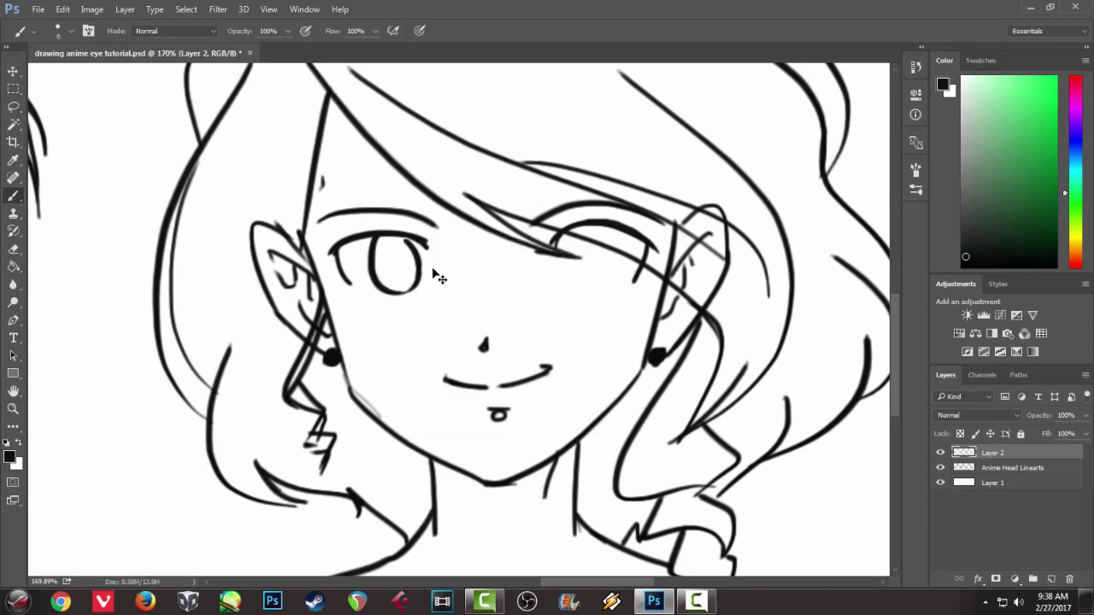
{"action": "left_click_drag", "start_coordinate": [407, 239], "coordinate": [395, 291]}
{"action": "key", "text": "ctrl+z"}
{"action": "right_click", "coordinate": [414, 239]}
{"action": "left_click", "coordinate": [359, 243]}
{"action": "left_click_drag", "start_coordinate": [405, 239], "coordinate": [388, 287]}
{"action": "key", "text": "ctrl+z"}
{"action": "mouse_move", "coordinate": [407, 240]}
{"action": "left_mouse_down"}
{"action": "mouse_move", "coordinate": [422, 271]}
{"action": "mouse_move", "coordinate": [396, 293]}
{"action": "left_mouse_up"}
Step: Try an oval iris outline in the third head's eye that the bangs partly cover
{"action": "mouse_move", "coordinate": [575, 232]}
{"action": "left_mouse_down"}
{"action": "mouse_move", "coordinate": [605, 299]}
{"action": "mouse_move", "coordinate": [568, 254]}
{"action": "mouse_move", "coordinate": [605, 298]}
{"action": "left_mouse_up"}
{"action": "key", "text": "ctrl+z"}
{"action": "key", "text": "ctrl+z"}
{"action": "left_click_drag", "start_coordinate": [580, 229], "coordinate": [602, 295]}
{"action": "key", "text": "ctrl+z"}
{"action": "left_click_drag", "start_coordinate": [582, 229], "coordinate": [580, 283]}
{"action": "left_click_drag", "start_coordinate": [561, 65], "coordinate": [614, 281]}
{"action": "key", "text": "ctrl+z"}
{"action": "left_click_drag", "start_coordinate": [602, 225], "coordinate": [581, 282]}
{"action": "key", "text": "ctrl+z"}
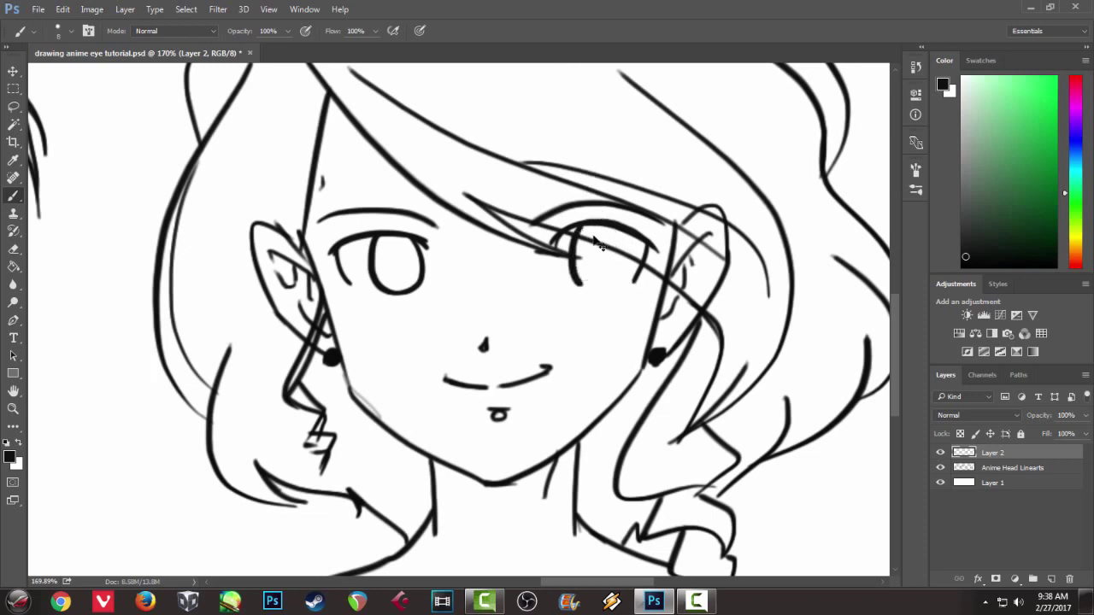
{"action": "key", "text": "ctrl+z"}
Step: Draw a tall oval iris from two curved strokes in the third head's eye that the bangs partly cover
{"action": "left_click_drag", "start_coordinate": [583, 228], "coordinate": [602, 287]}
{"action": "left_click_drag", "start_coordinate": [614, 230], "coordinate": [596, 288]}
{"action": "key", "text": "ctrl+z"}
{"action": "left_click_drag", "start_coordinate": [617, 230], "coordinate": [597, 288]}
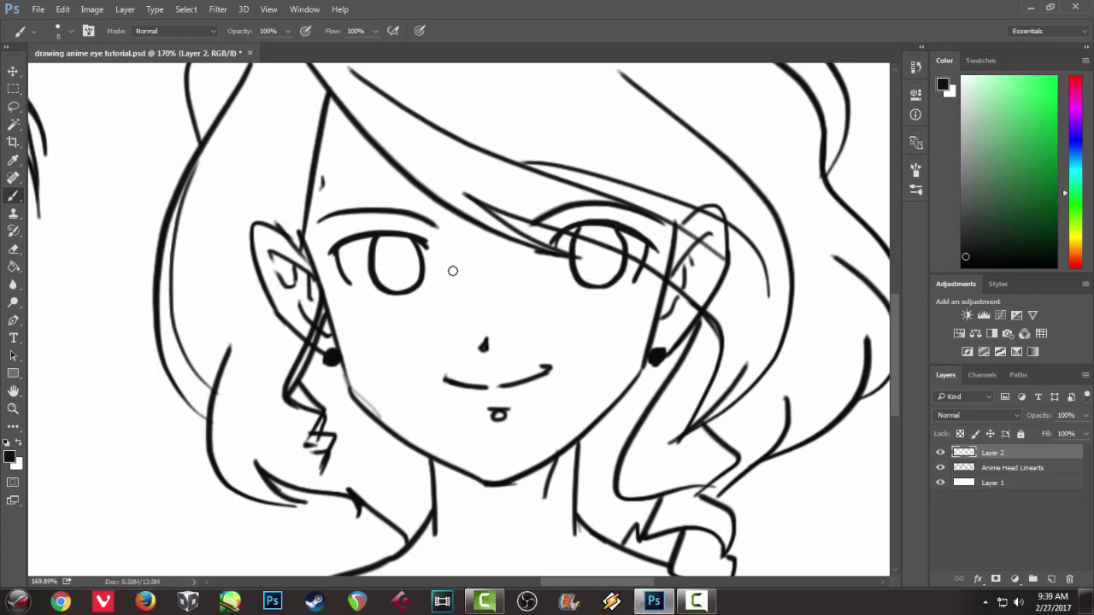
Step: Draw a small solid black oval pupil in the centre of each of the third head's irises
{"action": "mouse_move", "coordinate": [397, 251]}
{"action": "left_mouse_down"}
{"action": "mouse_move", "coordinate": [398, 270]}
{"action": "mouse_move", "coordinate": [395, 256]}
{"action": "mouse_move", "coordinate": [401, 262]}
{"action": "left_mouse_up"}
{"action": "left_click_drag", "start_coordinate": [601, 250], "coordinate": [604, 254]}
{"action": "key", "text": "ctrl+z"}
{"action": "key", "text": "ctrl+alt+z"}
{"action": "key", "text": "ctrl+alt+z"}
{"action": "key", "text": "ctrl+alt+z"}
{"action": "mouse_move", "coordinate": [397, 255]}
{"action": "left_mouse_down"}
{"action": "mouse_move", "coordinate": [397, 269]}
{"action": "mouse_move", "coordinate": [394, 256]}
{"action": "left_mouse_up"}
{"action": "mouse_move", "coordinate": [594, 250]}
{"action": "left_mouse_down"}
{"action": "mouse_move", "coordinate": [597, 271]}
{"action": "mouse_move", "coordinate": [596, 250]}
{"action": "mouse_move", "coordinate": [600, 260]}
{"action": "left_mouse_up"}
{"action": "key", "text": "ctrl+z"}
{"action": "key", "text": "ctrl+z"}
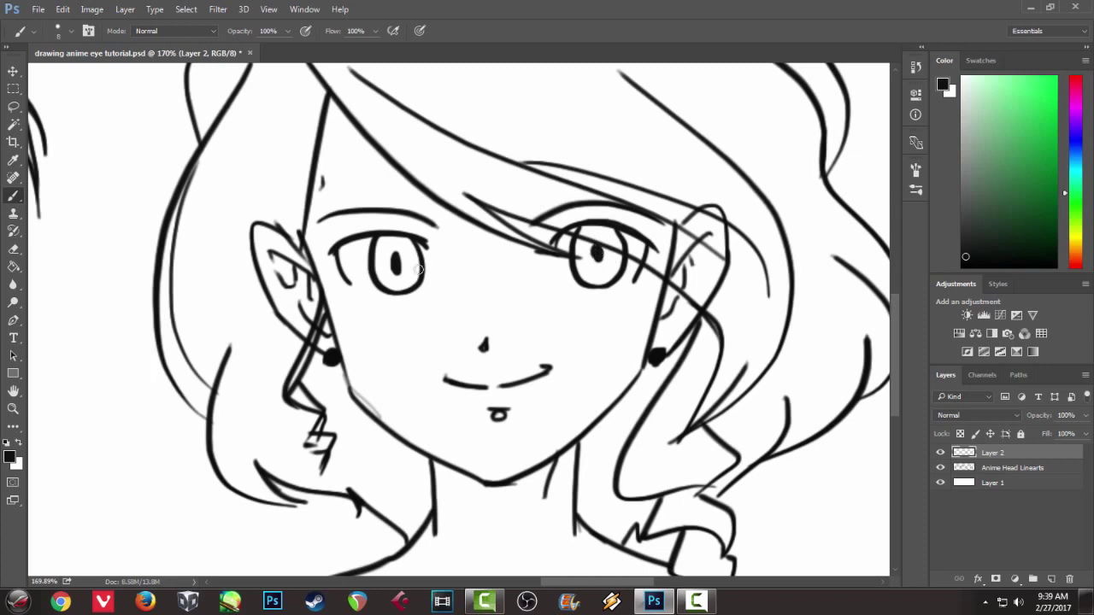
Step: Add an oval highlight beside each pupil and a smaller one low in each iris of the third head
{"action": "mouse_move", "coordinate": [381, 254]}
{"action": "left_mouse_down"}
{"action": "mouse_move", "coordinate": [392, 251]}
{"action": "mouse_move", "coordinate": [381, 256]}
{"action": "left_mouse_up"}
{"action": "key", "text": "ctrl+z"}
{"action": "left_click_drag", "start_coordinate": [584, 238], "coordinate": [616, 267]}
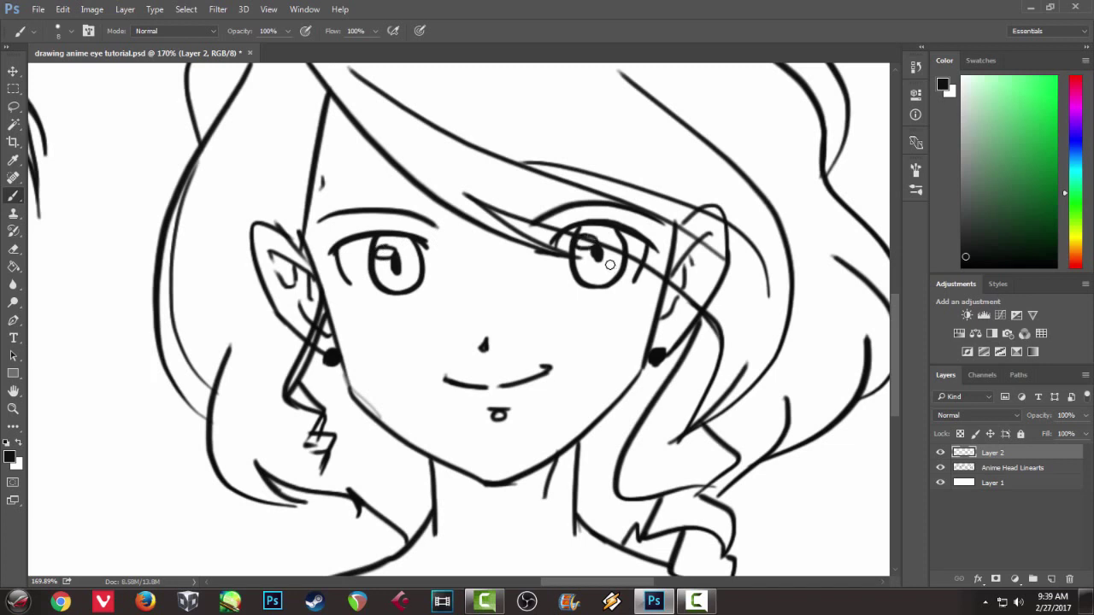
{"action": "left_click_drag", "start_coordinate": [412, 278], "coordinate": [410, 277]}
Step: Compare the third head's eyes with those on the neighbouring heads
{"action": "scroll", "coordinate": [408, 278], "scroll_direction": "down", "scroll_amount": 3}
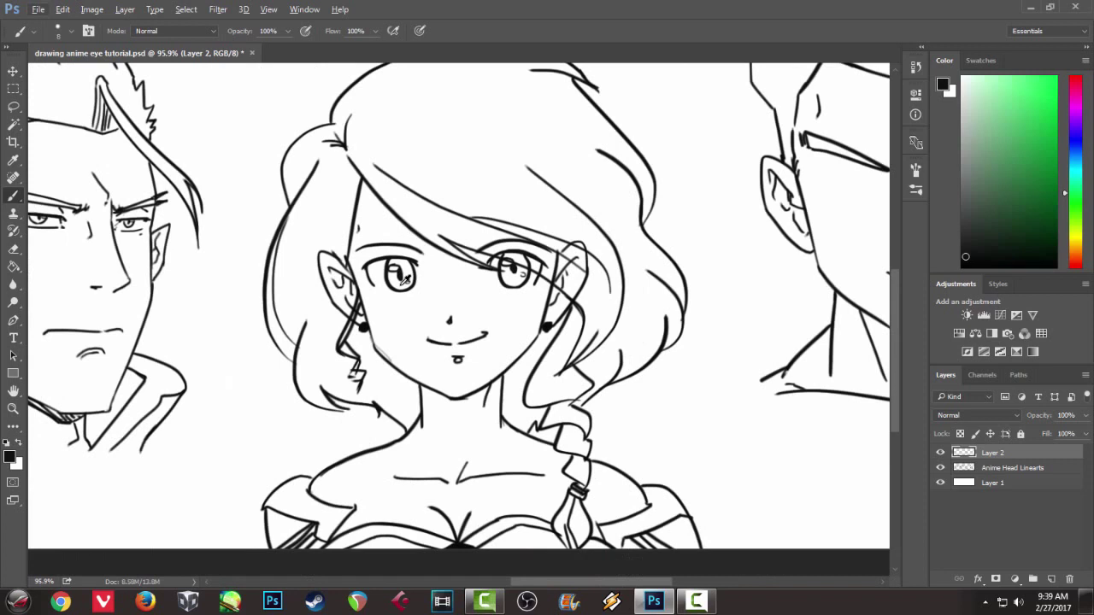
{"action": "key", "text": "space"}
{"action": "left_click_drag", "start_coordinate": [343, 336], "coordinate": [598, 432]}
{"action": "left_click_drag", "start_coordinate": [408, 364], "coordinate": [671, 365]}
{"action": "mouse_move", "coordinate": [324, 298]}
{"action": "left_mouse_down"}
{"action": "mouse_move", "coordinate": [406, 309]}
{"action": "mouse_move", "coordinate": [68, 342]}
{"action": "left_mouse_up"}
{"action": "mouse_move", "coordinate": [816, 416]}
{"action": "left_mouse_down"}
{"action": "mouse_move", "coordinate": [422, 415]}
{"action": "mouse_move", "coordinate": [290, 372]}
{"action": "left_mouse_up"}
{"action": "scroll", "coordinate": [359, 345], "scroll_direction": "up", "scroll_amount": 5}
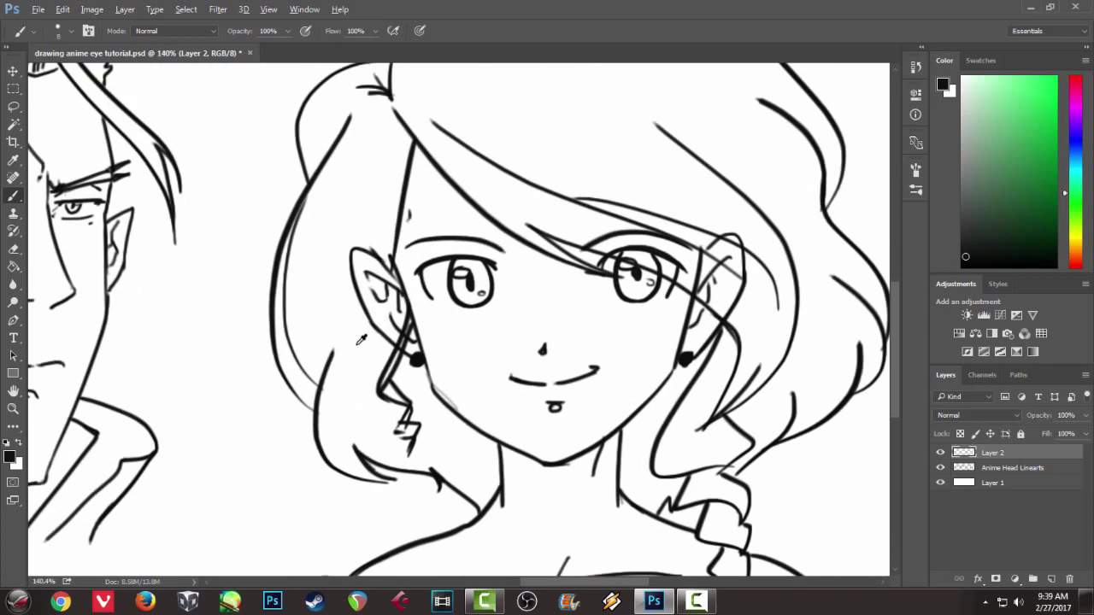
Step: Draw a few short slanted blush strokes beneath each of the third head's eyes
{"action": "left_click_drag", "start_coordinate": [475, 357], "coordinate": [415, 359]}
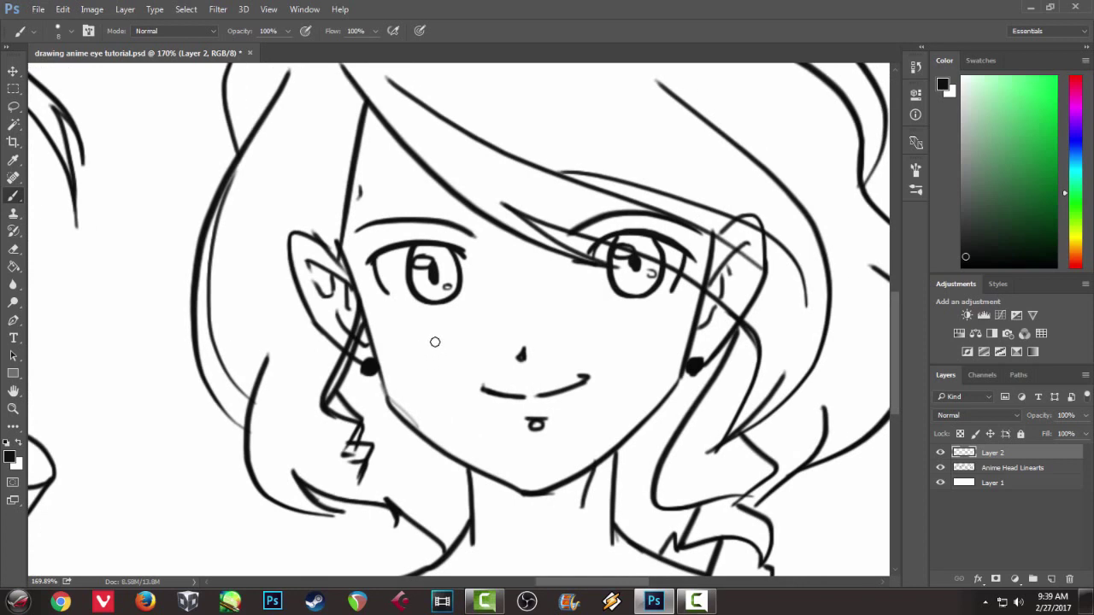
{"action": "left_click_drag", "start_coordinate": [412, 316], "coordinate": [459, 311]}
{"action": "left_click_drag", "start_coordinate": [615, 303], "coordinate": [659, 305]}
{"action": "key", "text": "ctrl+alt+z"}
{"action": "key", "text": "ctrl+alt+z"}
{"action": "left_click_drag", "start_coordinate": [404, 336], "coordinate": [454, 319]}
{"action": "left_click_drag", "start_coordinate": [619, 318], "coordinate": [646, 311]}
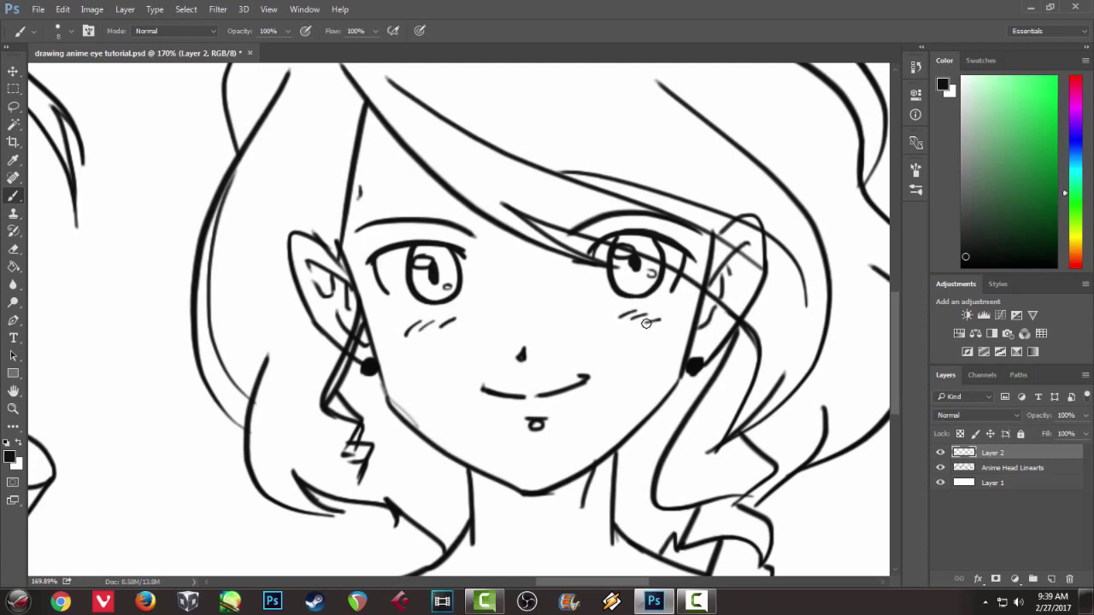
Step: Look over the finished eyes on the first three heads and inspect the third head's upper lids closely
{"action": "scroll", "coordinate": [646, 314], "scroll_direction": "down", "scroll_amount": 5}
{"action": "scroll", "coordinate": [651, 318], "scroll_direction": "down", "scroll_amount": 2}
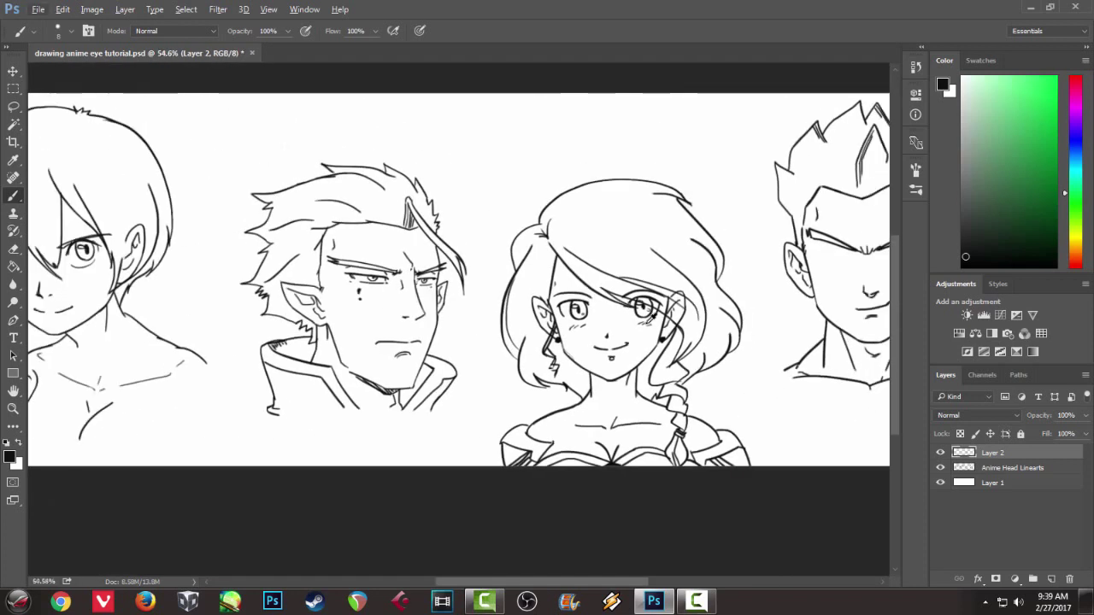
{"action": "left_click_drag", "start_coordinate": [427, 347], "coordinate": [536, 322]}
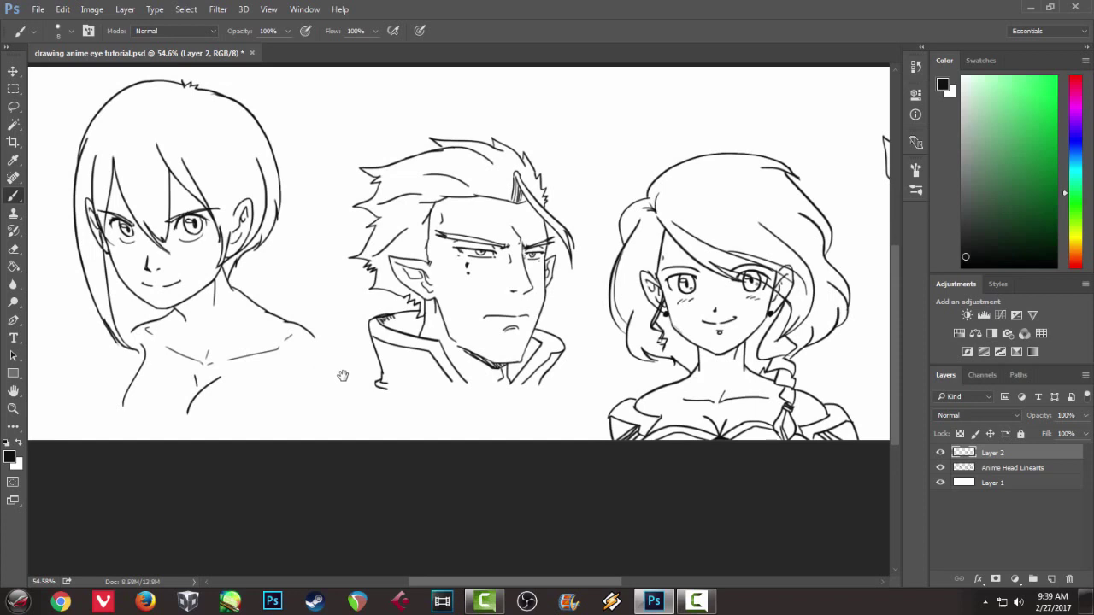
{"action": "left_click_drag", "start_coordinate": [364, 383], "coordinate": [174, 399]}
{"action": "left_click_drag", "start_coordinate": [329, 379], "coordinate": [264, 364]}
{"action": "scroll", "coordinate": [265, 363], "scroll_direction": "up", "scroll_amount": 5}
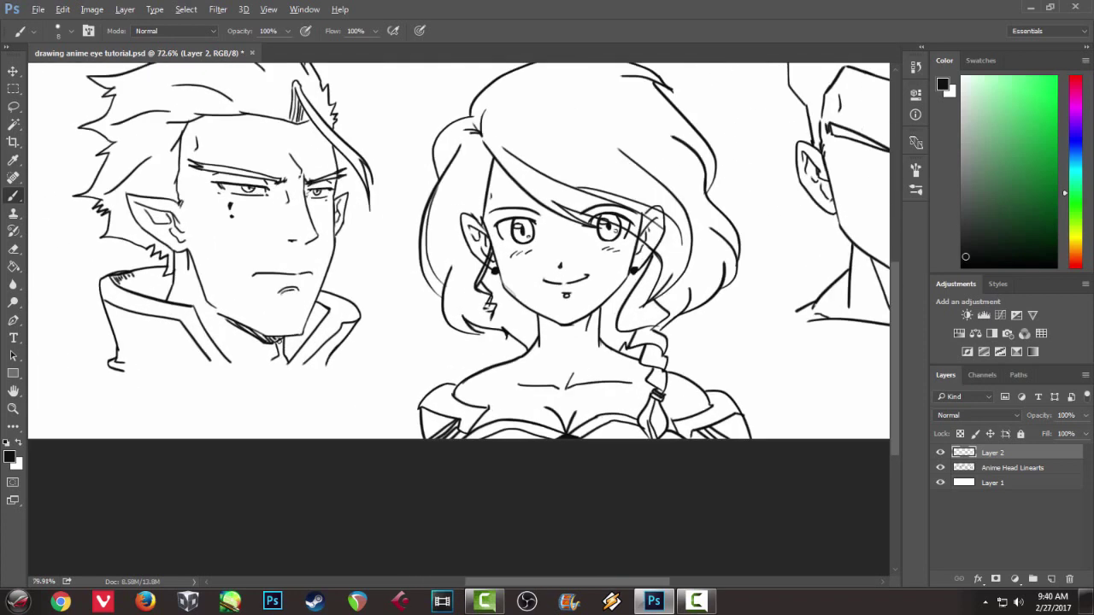
{"action": "scroll", "coordinate": [283, 336], "scroll_direction": "up", "scroll_amount": 1}
{"action": "left_click_drag", "start_coordinate": [489, 345], "coordinate": [308, 456]}
{"action": "left_click_drag", "start_coordinate": [538, 315], "coordinate": [356, 393]}
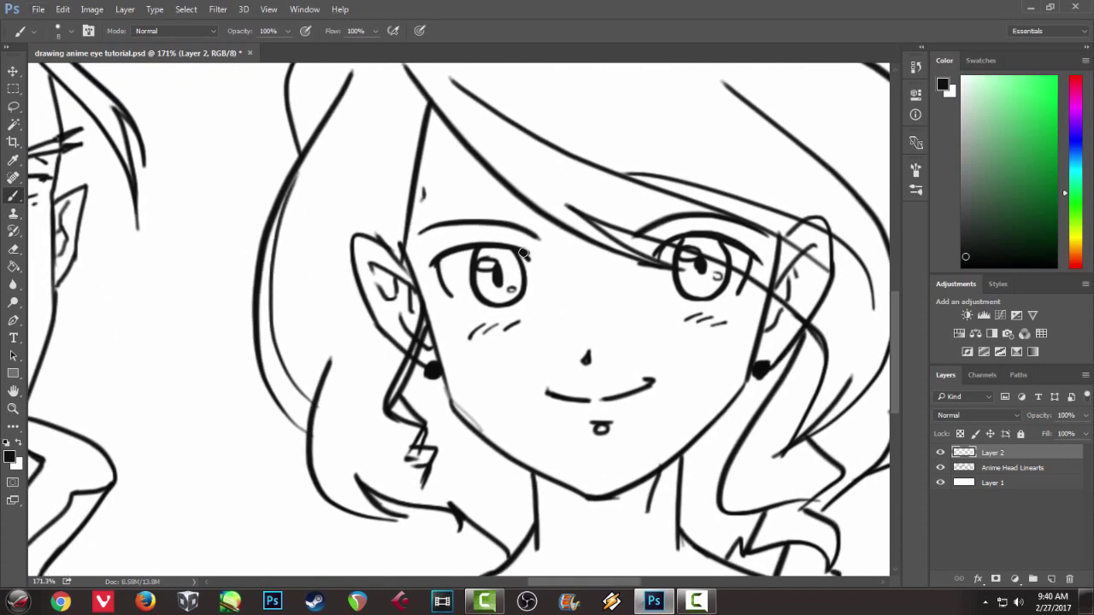
Step: Add short, dense eyelash strokes along the upper lids of both of the third head's eyes
{"action": "mouse_move", "coordinate": [477, 245]}
{"action": "left_mouse_down"}
{"action": "mouse_move", "coordinate": [434, 247]}
{"action": "mouse_move", "coordinate": [452, 249]}
{"action": "mouse_move", "coordinate": [439, 246]}
{"action": "mouse_move", "coordinate": [419, 264]}
{"action": "left_mouse_up"}
{"action": "mouse_move", "coordinate": [660, 251]}
{"action": "left_mouse_down"}
{"action": "mouse_move", "coordinate": [695, 226]}
{"action": "mouse_move", "coordinate": [716, 228]}
{"action": "mouse_move", "coordinate": [712, 236]}
{"action": "mouse_move", "coordinate": [731, 229]}
{"action": "mouse_move", "coordinate": [762, 255]}
{"action": "left_mouse_up"}
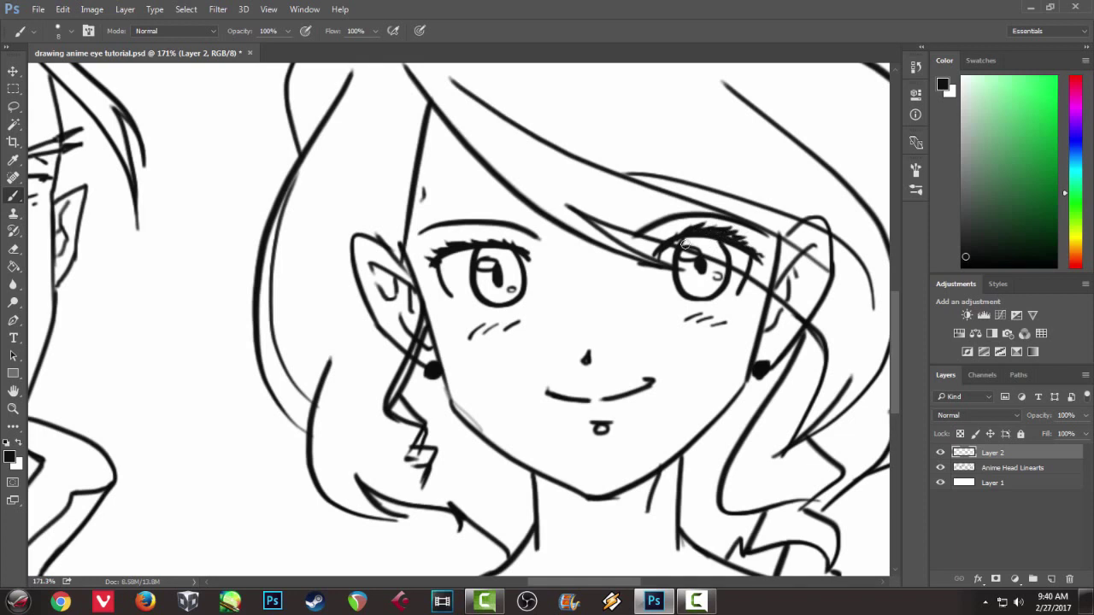
{"action": "left_click_drag", "start_coordinate": [676, 228], "coordinate": [669, 236]}
Step: Look over the drawn heads and examine the fourth head's empty eye area beneath the slanted brows
{"action": "scroll", "coordinate": [517, 245], "scroll_direction": "down", "scroll_amount": 5}
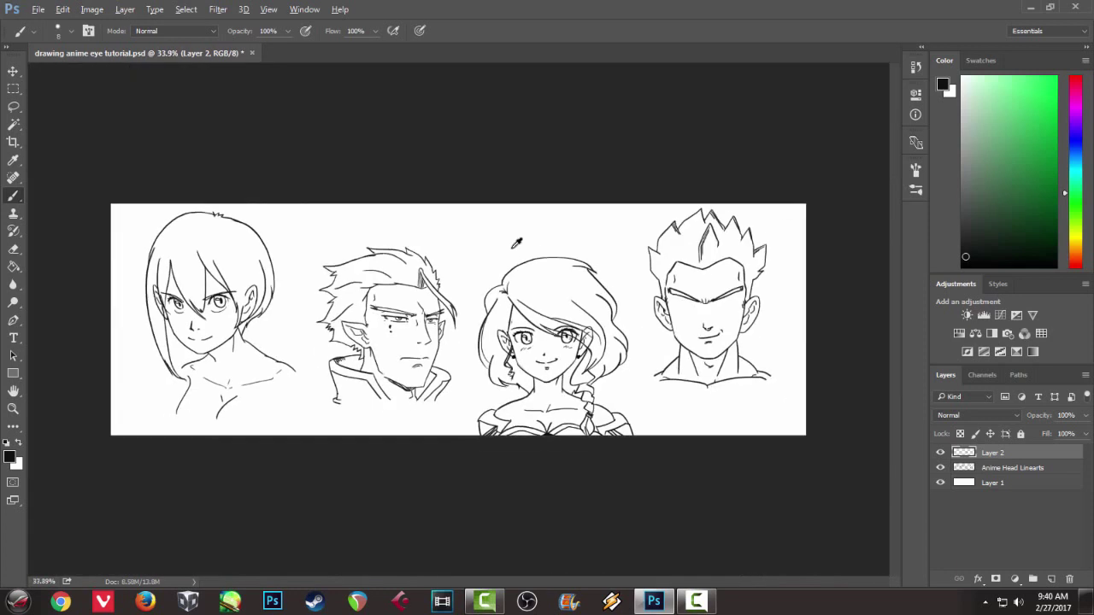
{"action": "scroll", "coordinate": [512, 247], "scroll_direction": "up", "scroll_amount": 4}
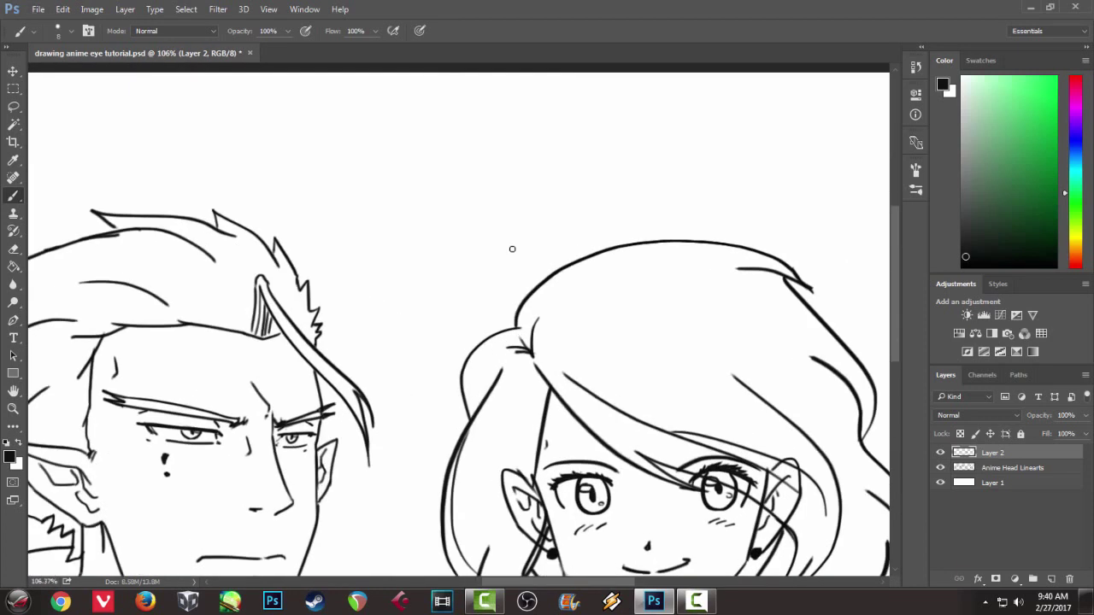
{"action": "left_click_drag", "start_coordinate": [633, 435], "coordinate": [418, 334]}
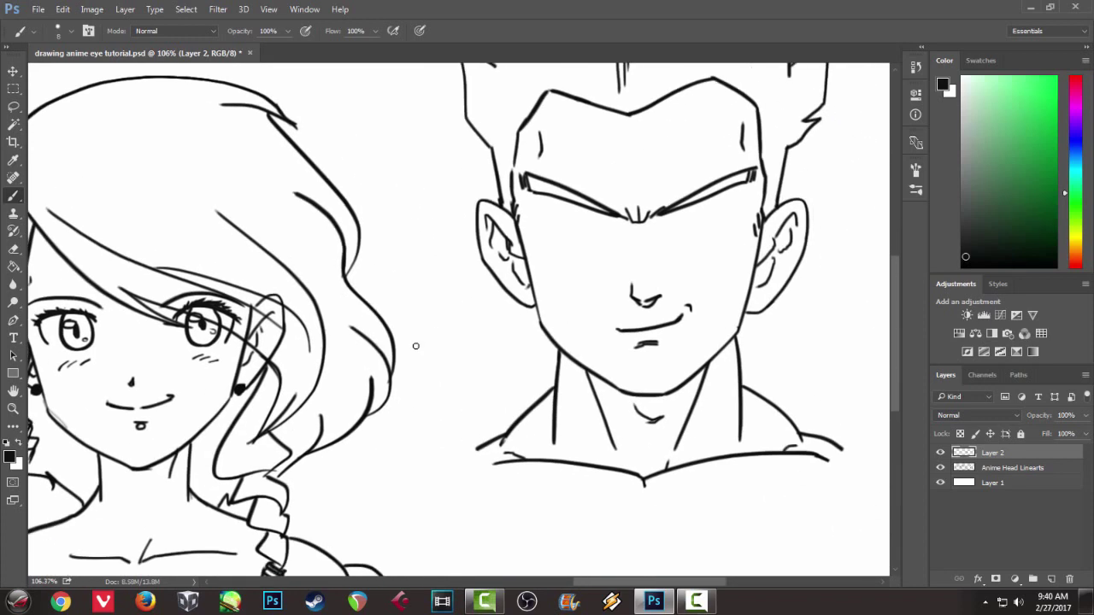
{"action": "scroll", "coordinate": [415, 345], "scroll_direction": "up", "scroll_amount": 2}
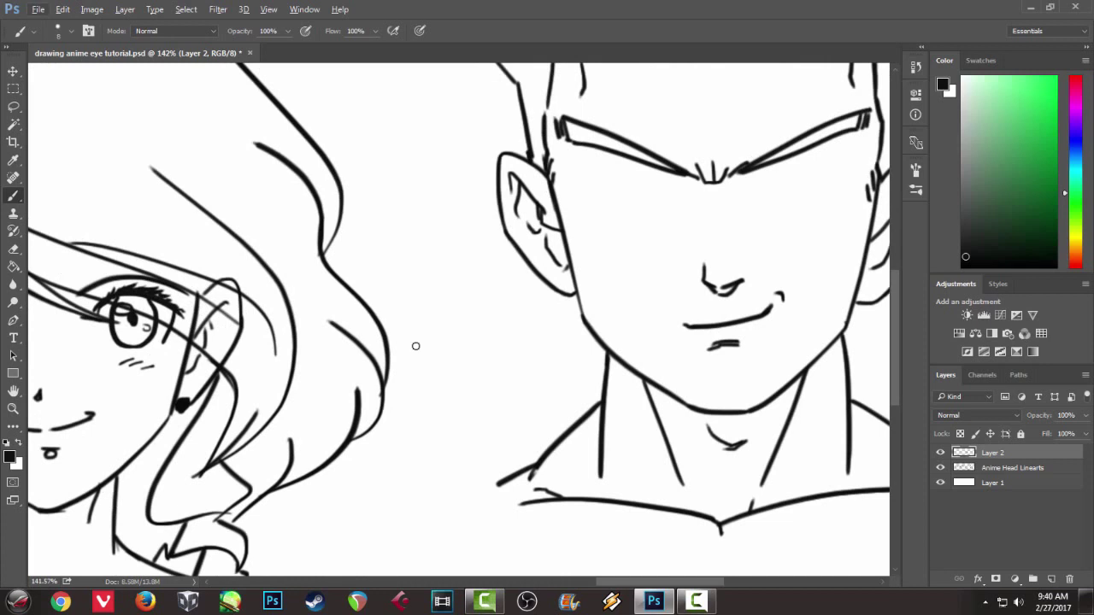
{"action": "left_click_drag", "start_coordinate": [464, 288], "coordinate": [318, 340]}
{"action": "scroll", "coordinate": [353, 341], "scroll_direction": "right", "scroll_amount": 2}
{"action": "scroll", "coordinate": [353, 342], "scroll_direction": "up", "scroll_amount": 1}
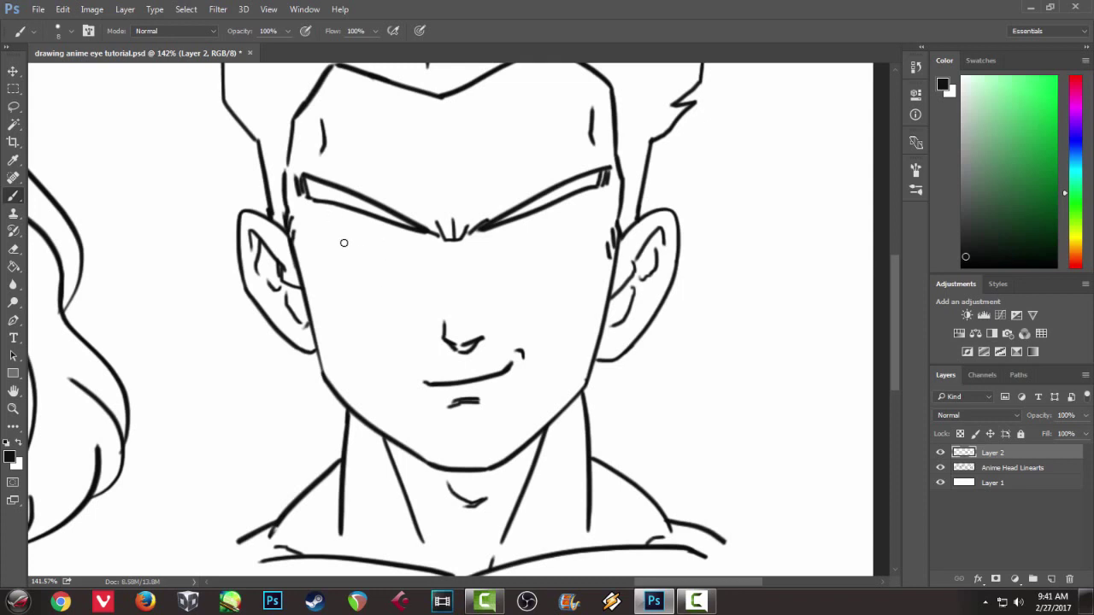
Step: Try narrow, angular eyes with small pupils and thin under-eye lines beneath the fourth head's brows
{"action": "mouse_move", "coordinate": [325, 203]}
{"action": "left_mouse_down"}
{"action": "mouse_move", "coordinate": [354, 252]}
{"action": "mouse_move", "coordinate": [420, 256]}
{"action": "left_mouse_up"}
{"action": "left_click_drag", "start_coordinate": [501, 254], "coordinate": [569, 243]}
{"action": "key", "text": "ctrl+z"}
{"action": "left_click_drag", "start_coordinate": [583, 191], "coordinate": [572, 238]}
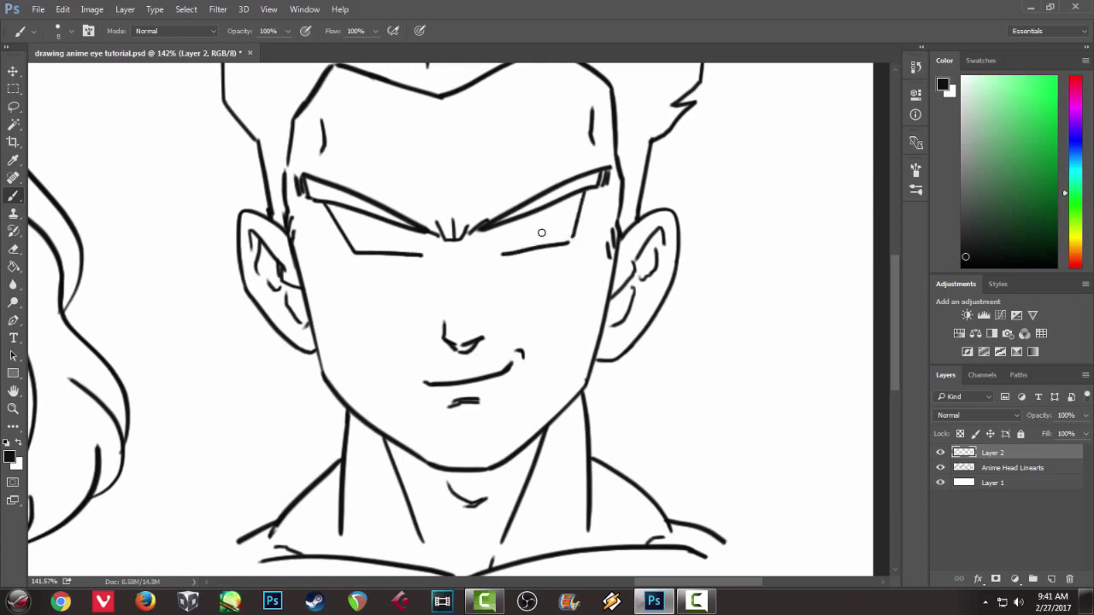
{"action": "mouse_move", "coordinate": [380, 225]}
{"action": "left_mouse_down"}
{"action": "mouse_move", "coordinate": [395, 234]}
{"action": "mouse_move", "coordinate": [392, 224]}
{"action": "left_mouse_up"}
{"action": "left_click_drag", "start_coordinate": [515, 219], "coordinate": [527, 218]}
{"action": "left_click_drag", "start_coordinate": [332, 276], "coordinate": [424, 268]}
{"action": "left_click_drag", "start_coordinate": [498, 265], "coordinate": [593, 257]}
Step: Undo all strokes of the narrow, angular eyes on the fourth head
{"action": "key", "text": "ctrl+alt+z"}
{"action": "key", "text": "ctrl+alt+z"}
{"action": "key", "text": "ctrl+alt+z"}
{"action": "key", "text": "ctrl+alt+z"}
{"action": "key", "text": "ctrl+alt+z"}
{"action": "key", "text": "ctrl+alt+z"}
{"action": "key", "text": "ctrl+alt+z"}
{"action": "key", "text": "ctrl+alt+z"}
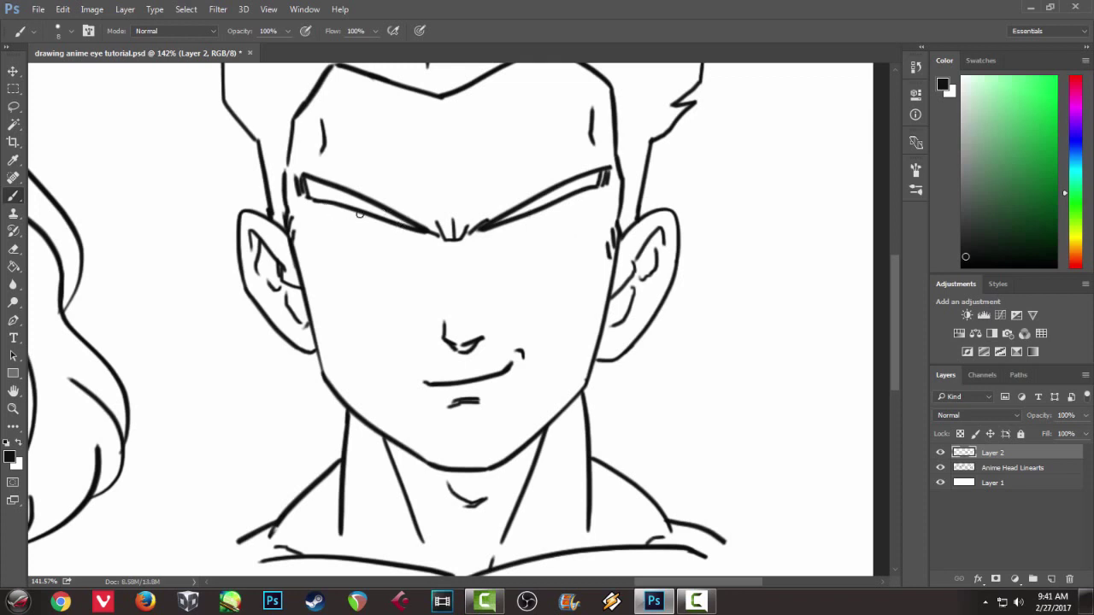
Step: Try taller eyes with curved outer sides, flat lower lids, short inner ticks and small circular irises on the fourth head
{"action": "mouse_move", "coordinate": [360, 213]}
{"action": "left_mouse_down"}
{"action": "mouse_move", "coordinate": [347, 291]}
{"action": "mouse_move", "coordinate": [408, 282]}
{"action": "left_mouse_up"}
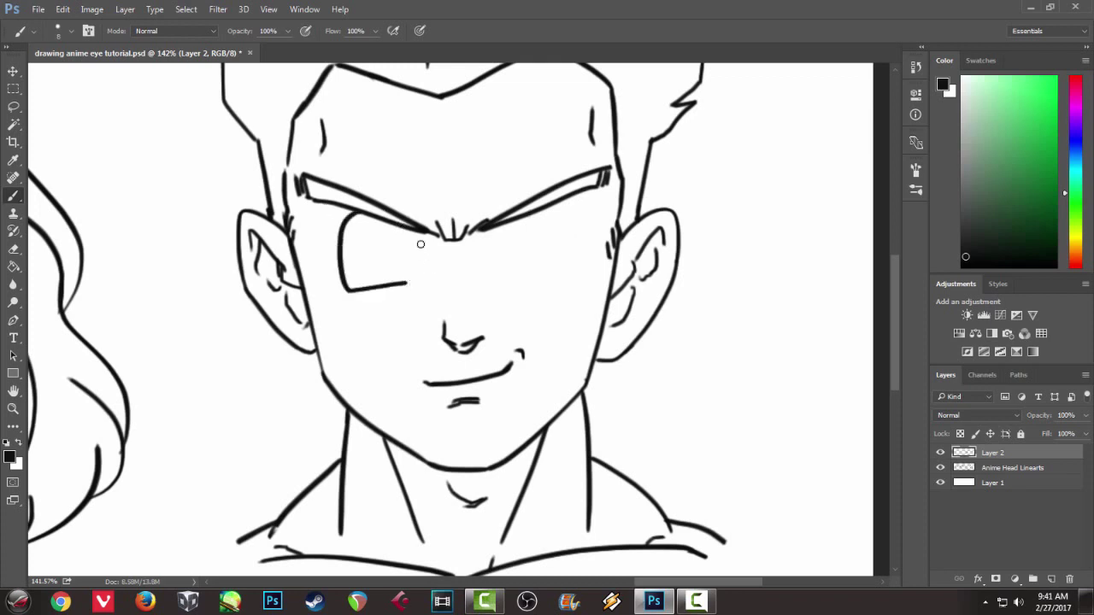
{"action": "left_click_drag", "start_coordinate": [416, 233], "coordinate": [413, 267]}
{"action": "key", "text": "ctrl+z"}
{"action": "left_click_drag", "start_coordinate": [564, 201], "coordinate": [582, 269]}
{"action": "key", "text": "ctrl+z"}
{"action": "left_click_drag", "start_coordinate": [562, 203], "coordinate": [581, 264]}
{"action": "left_click_drag", "start_coordinate": [512, 279], "coordinate": [578, 274]}
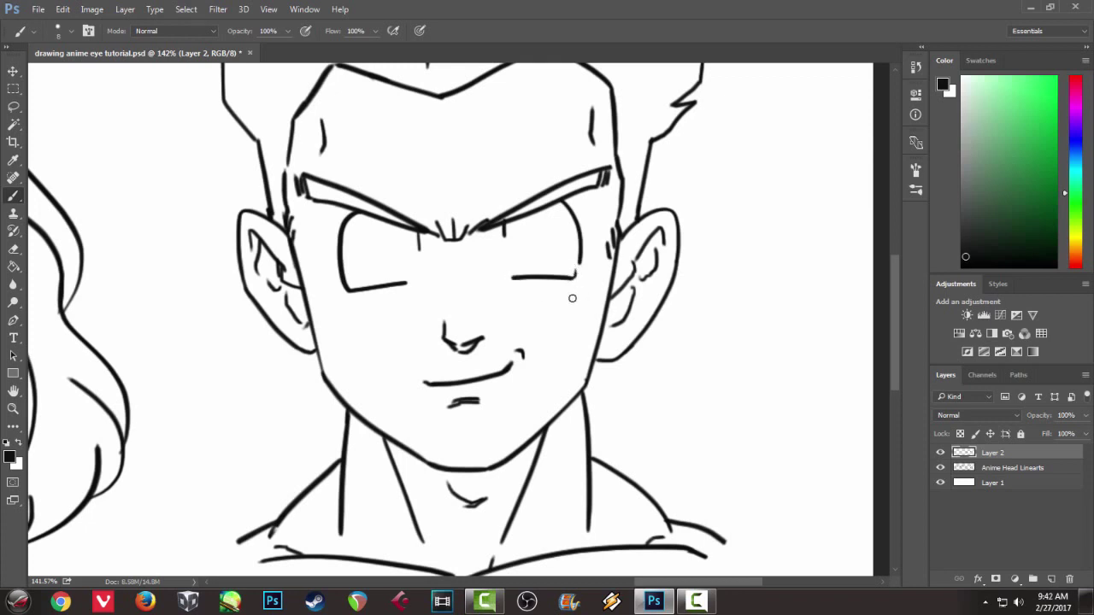
{"action": "mouse_move", "coordinate": [384, 241]}
{"action": "left_mouse_down"}
{"action": "mouse_move", "coordinate": [397, 248]}
{"action": "mouse_move", "coordinate": [398, 237]}
{"action": "mouse_move", "coordinate": [404, 253]}
{"action": "mouse_move", "coordinate": [394, 240]}
{"action": "left_mouse_up"}
{"action": "key", "text": "ctrl+z"}
{"action": "key", "text": "ctrl+z"}
{"action": "mouse_move", "coordinate": [505, 241]}
{"action": "left_mouse_down"}
{"action": "mouse_move", "coordinate": [516, 255]}
{"action": "mouse_move", "coordinate": [509, 245]}
{"action": "left_mouse_up"}
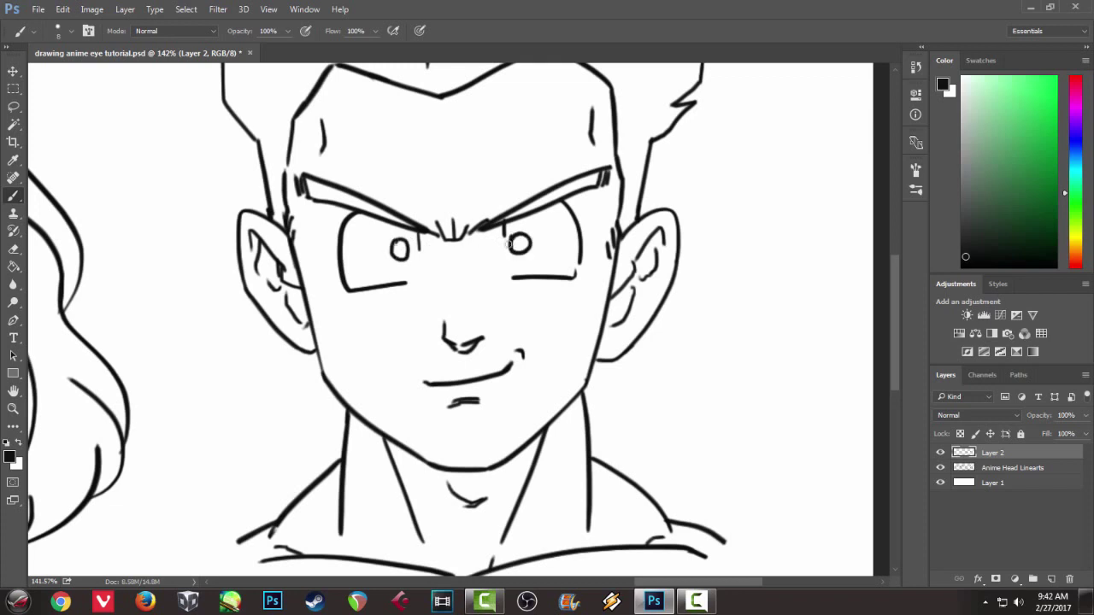
Step: Undo the taller eyes with the circular irises on the fourth head
{"action": "key", "text": "ctrl+alt+z"}
{"action": "key", "text": "ctrl+alt+z"}
{"action": "key", "text": "ctrl+alt+z"}
{"action": "key", "text": "ctrl+alt+z"}
{"action": "key", "text": "ctrl+alt+z"}
{"action": "key", "text": "ctrl+alt+z"}
{"action": "key", "text": "ctrl+alt+z"}
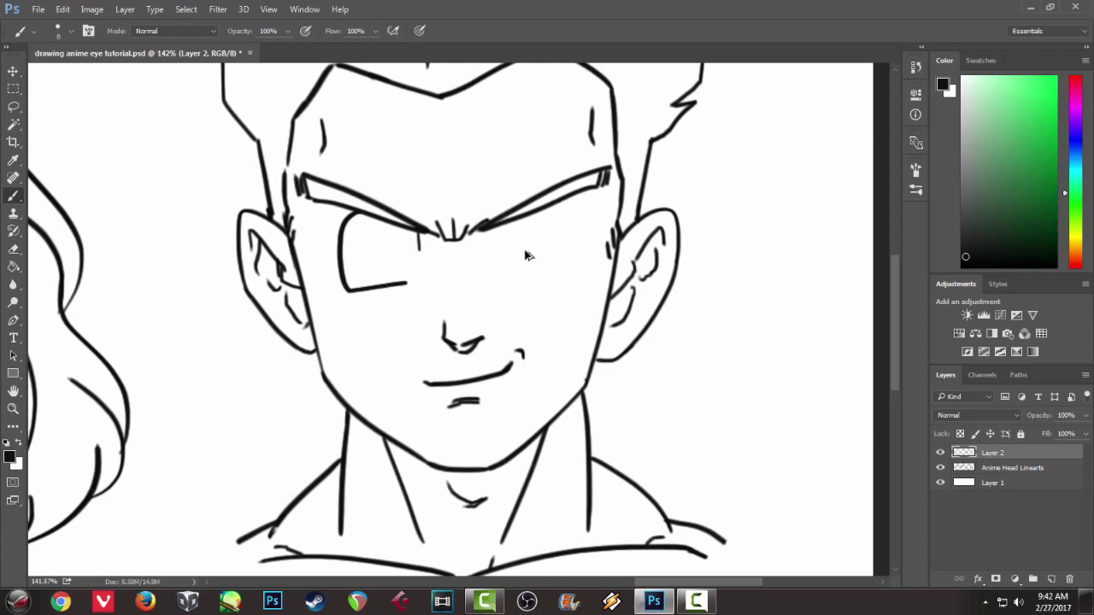
{"action": "key", "text": "ctrl+alt+z"}
Step: Try a single almond-shaped eye with a round iris and dark pupil, detached from the fourth head's brow on the viewer's right
{"action": "left_click_drag", "start_coordinate": [500, 253], "coordinate": [583, 214]}
{"action": "key", "text": "ctrl+alt+z"}
{"action": "mouse_move", "coordinate": [494, 249]}
{"action": "left_mouse_down"}
{"action": "mouse_move", "coordinate": [572, 218]}
{"action": "mouse_move", "coordinate": [570, 249]}
{"action": "left_mouse_up"}
{"action": "right_click", "coordinate": [577, 223]}
{"action": "left_click", "coordinate": [561, 142]}
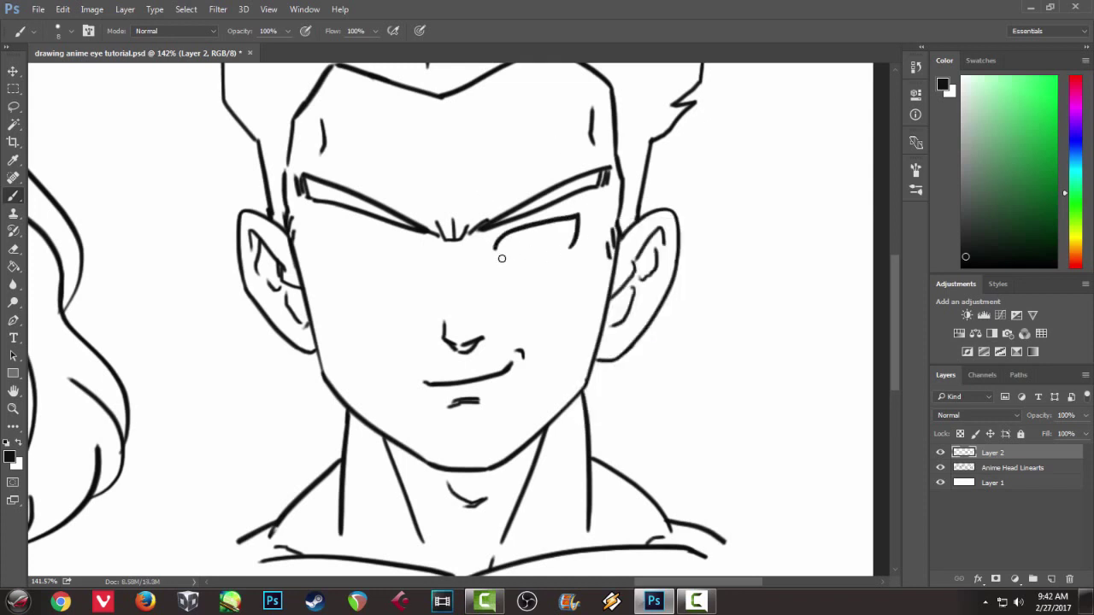
{"action": "left_click_drag", "start_coordinate": [499, 255], "coordinate": [565, 247]}
{"action": "key", "text": "ctrl+alt+z"}
{"action": "mouse_move", "coordinate": [497, 259]}
{"action": "left_mouse_down"}
{"action": "mouse_move", "coordinate": [570, 243]}
{"action": "mouse_move", "coordinate": [554, 227]}
{"action": "mouse_move", "coordinate": [532, 243]}
{"action": "left_mouse_up"}
{"action": "key", "text": "ctrl+alt+z"}
{"action": "key", "text": "ctrl+alt+z"}
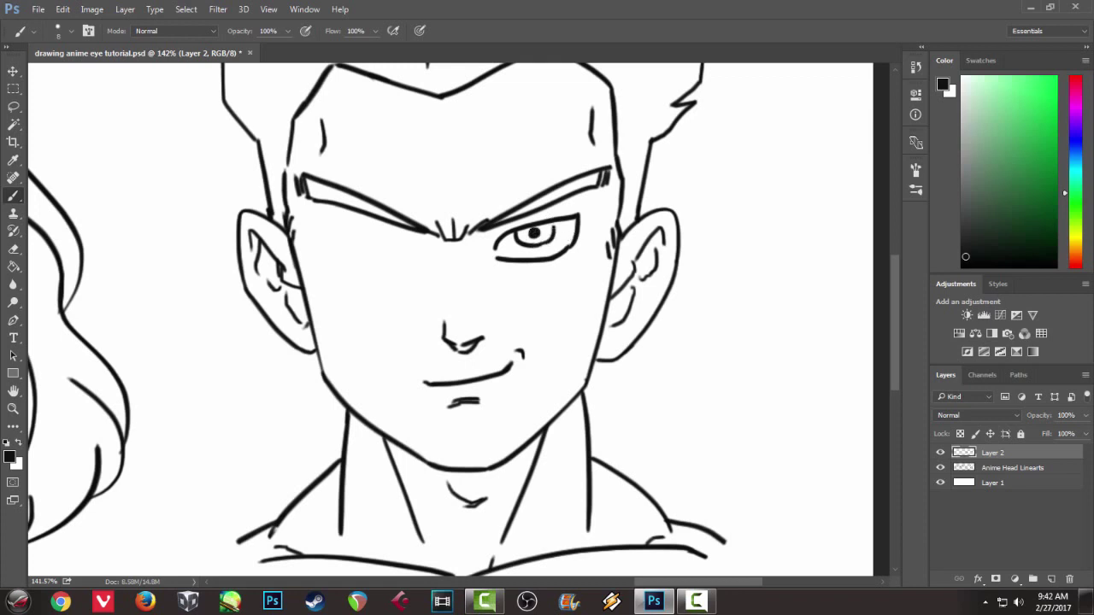
Step: Undo the almond-shaped eye on the fourth head
{"action": "key", "text": "ctrl+alt+z"}
{"action": "key", "text": "ctrl+alt+z"}
{"action": "key", "text": "ctrl+alt+z"}
{"action": "key", "text": "ctrl+alt+z"}
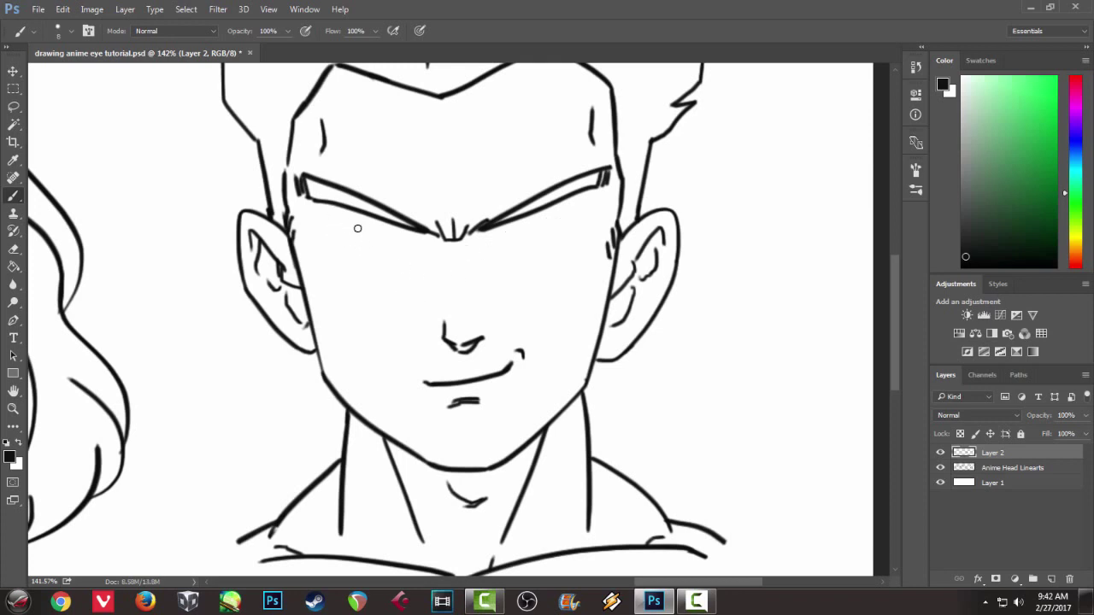
Step: Try a large eye outline with a thick rounded outer side and flat lower lid under the fourth head's brow on the viewer's left
{"action": "left_click_drag", "start_coordinate": [343, 210], "coordinate": [345, 288]}
{"action": "key", "text": "ctrl+z"}
{"action": "mouse_move", "coordinate": [349, 210]}
{"action": "left_mouse_down"}
{"action": "mouse_move", "coordinate": [361, 298]}
{"action": "mouse_move", "coordinate": [423, 302]}
{"action": "left_mouse_up"}
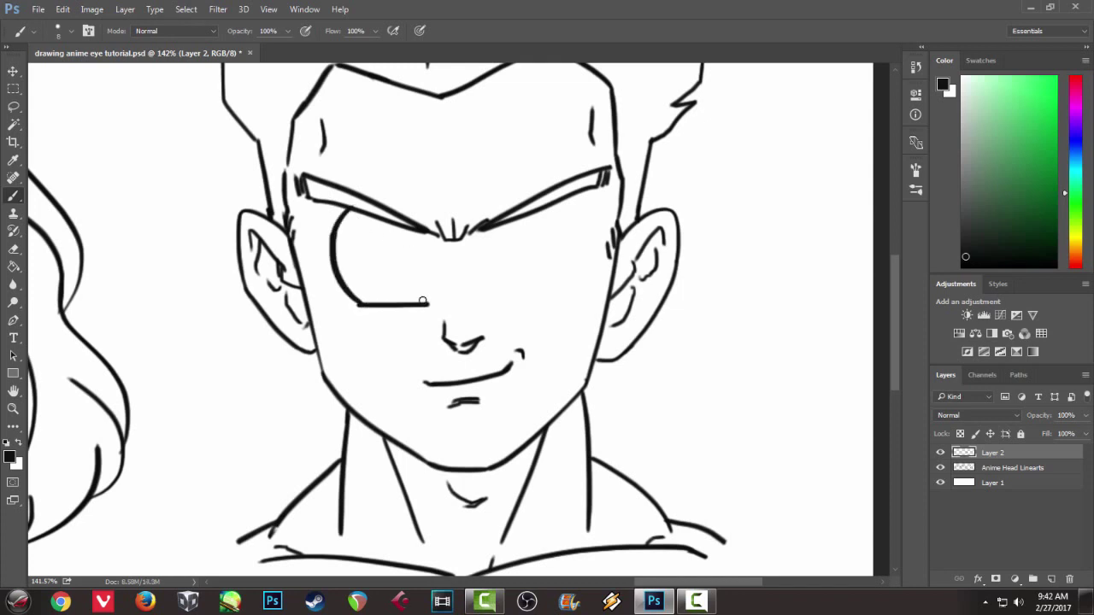
{"action": "key", "text": "ctrl+z"}
{"action": "key", "text": "ctrl+z"}
Step: Outline a matching large, rounded eye with a flat lower lid under the fourth head's brow on the viewer's right
{"action": "left_click_drag", "start_coordinate": [516, 298], "coordinate": [582, 294]}
{"action": "key", "text": "ctrl+z"}
{"action": "left_click_drag", "start_coordinate": [503, 301], "coordinate": [566, 295]}
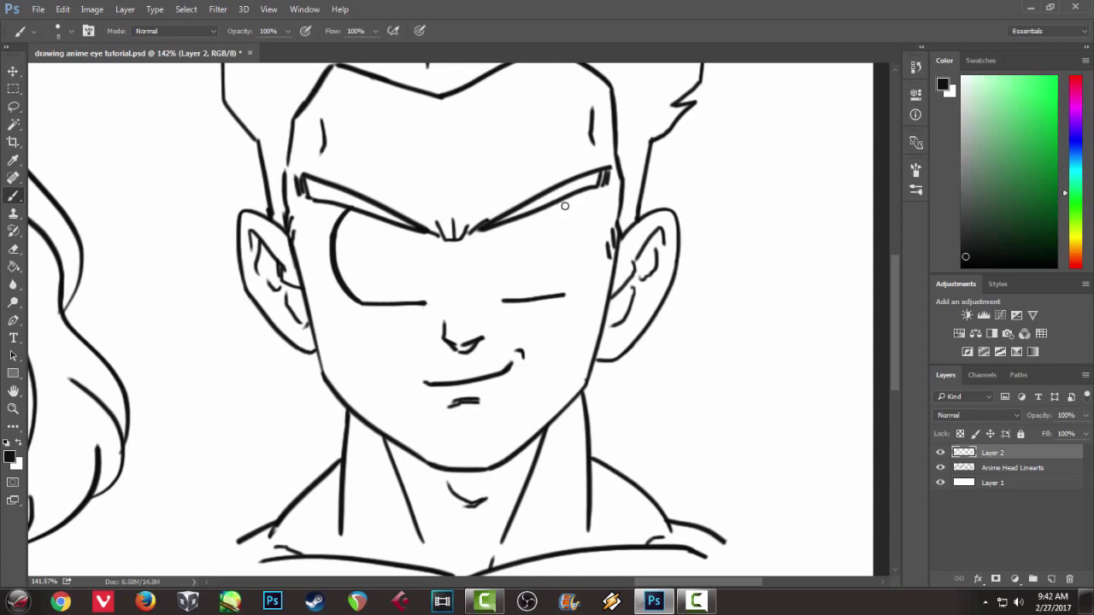
{"action": "mouse_move", "coordinate": [564, 202]}
{"action": "left_mouse_down"}
{"action": "mouse_move", "coordinate": [580, 261]}
{"action": "mouse_move", "coordinate": [574, 286]}
{"action": "left_mouse_up"}
{"action": "key", "text": "ctrl+z"}
{"action": "left_click_drag", "start_coordinate": [564, 202], "coordinate": [574, 285]}
{"action": "key", "text": "ctrl+z"}
{"action": "left_click_drag", "start_coordinate": [566, 200], "coordinate": [564, 294]}
Step: Add small solid oval pupils to the fourth head's large eyes and a thin crease line beneath each eye
{"action": "left_click_drag", "start_coordinate": [413, 253], "coordinate": [415, 263]}
{"action": "left_click_drag", "start_coordinate": [500, 256], "coordinate": [498, 258]}
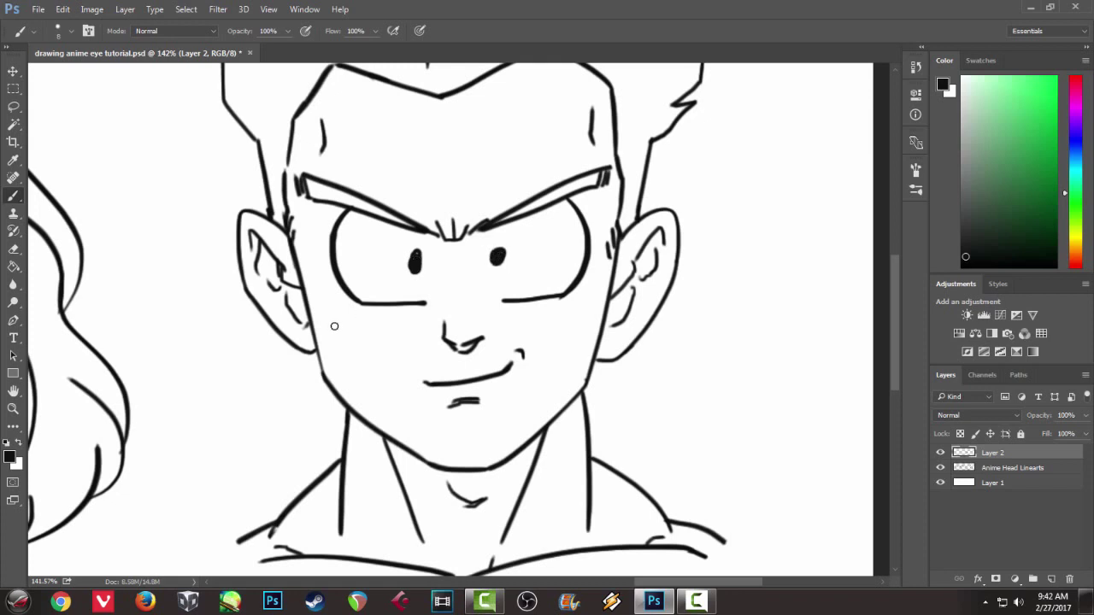
{"action": "left_click_drag", "start_coordinate": [348, 322], "coordinate": [426, 306]}
{"action": "left_click_drag", "start_coordinate": [509, 311], "coordinate": [584, 311]}
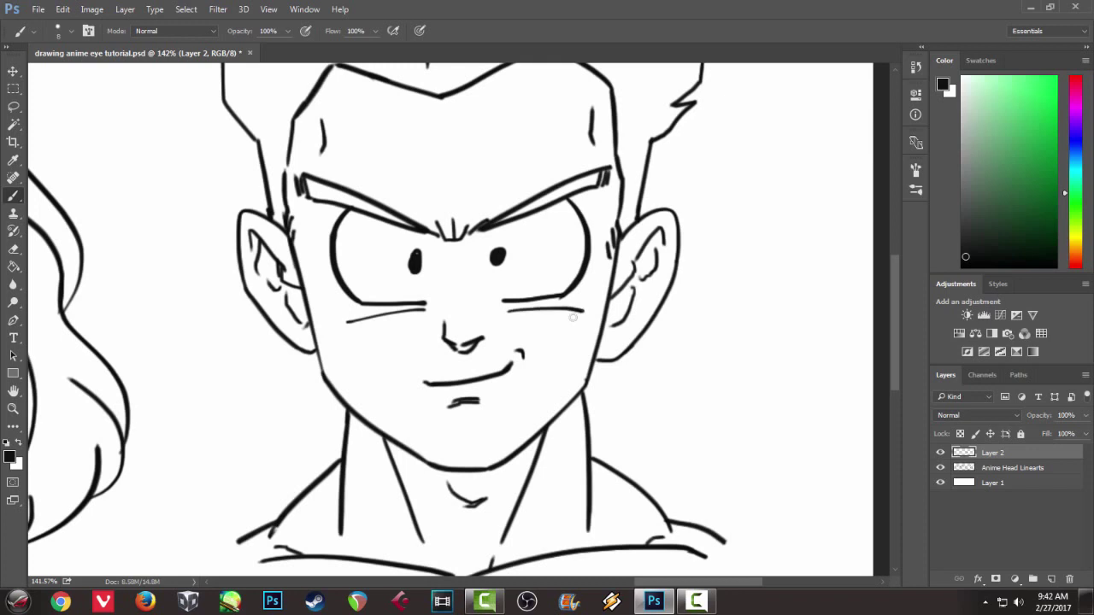
Step: Check the large rounded eyes in proportion to the fourth head's face and undo all their strokes
{"action": "scroll", "coordinate": [573, 318], "scroll_direction": "down", "scroll_amount": 3}
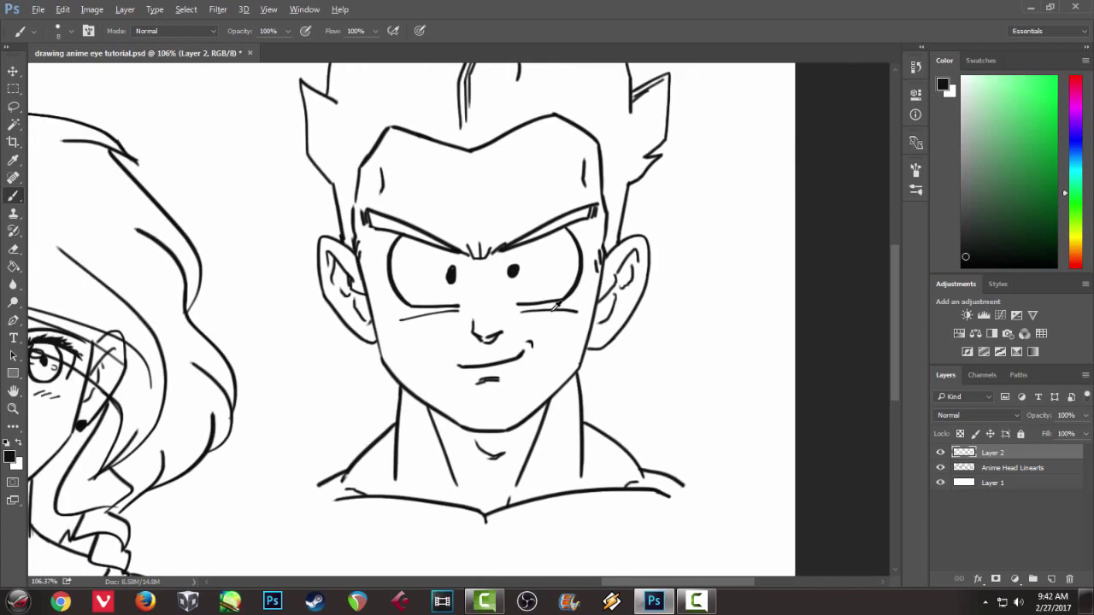
{"action": "scroll", "coordinate": [556, 305], "scroll_direction": "up", "scroll_amount": 2}
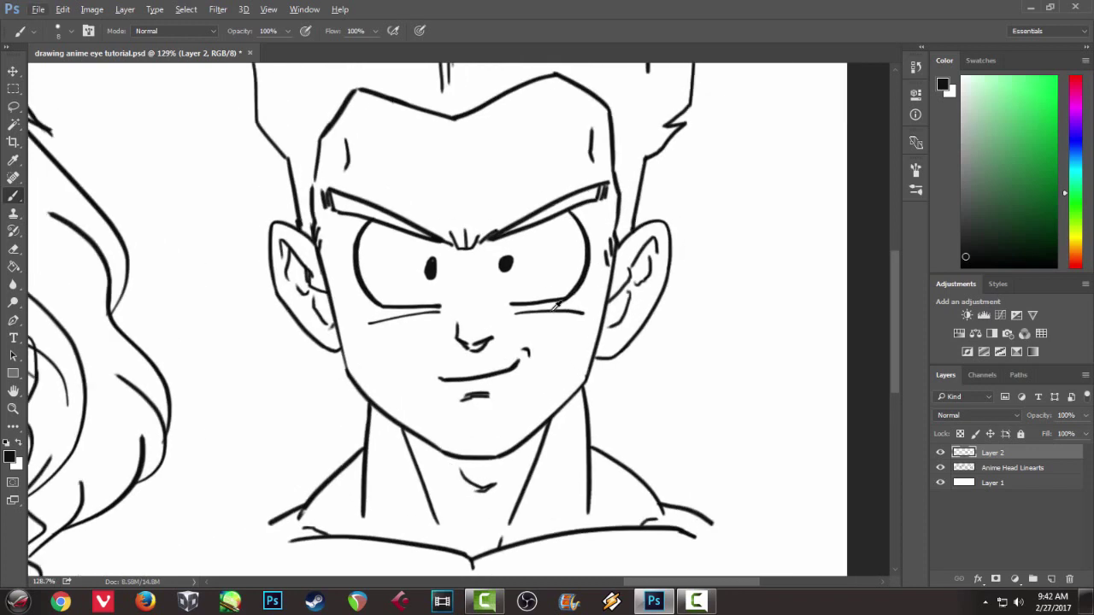
{"action": "scroll", "coordinate": [556, 306], "scroll_direction": "up", "scroll_amount": 1}
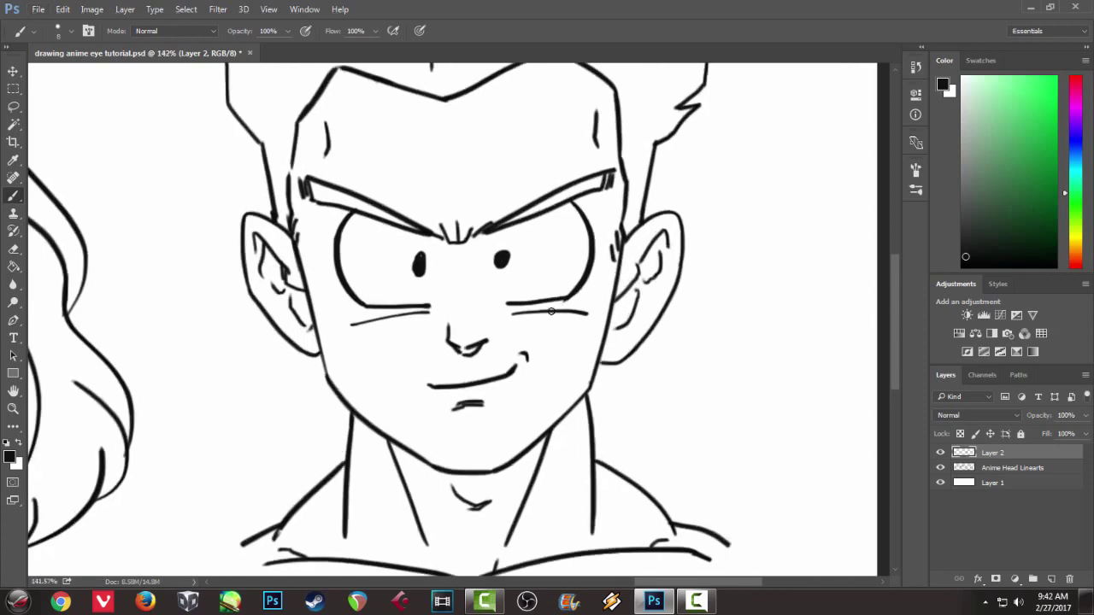
{"action": "scroll", "coordinate": [551, 311], "scroll_direction": "down", "scroll_amount": 2}
{"action": "scroll", "coordinate": [556, 306], "scroll_direction": "up", "scroll_amount": 1}
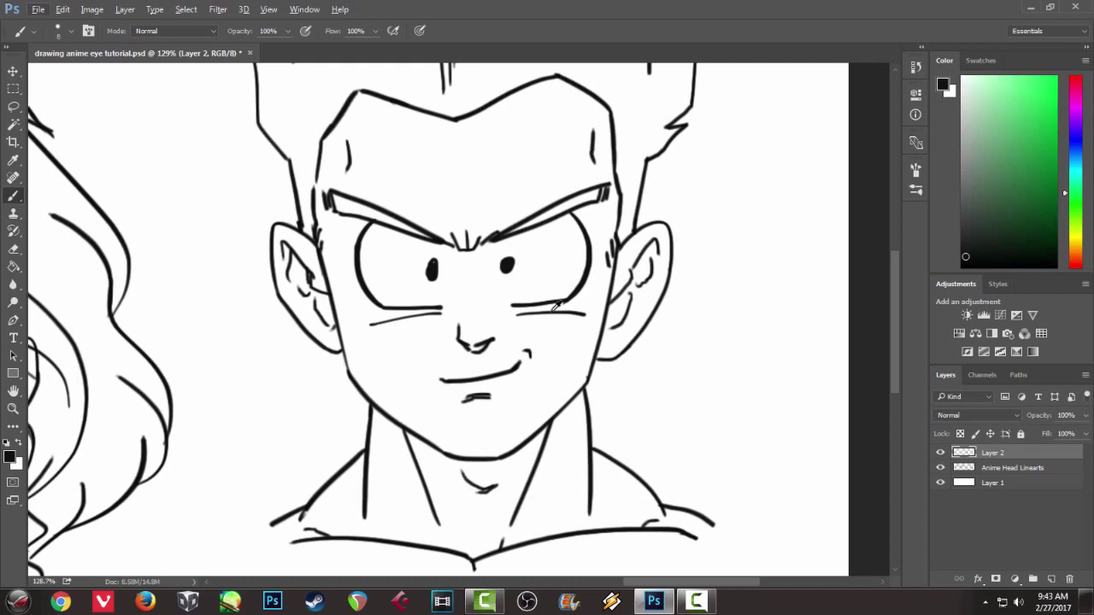
{"action": "scroll", "coordinate": [554, 304], "scroll_direction": "up", "scroll_amount": 1}
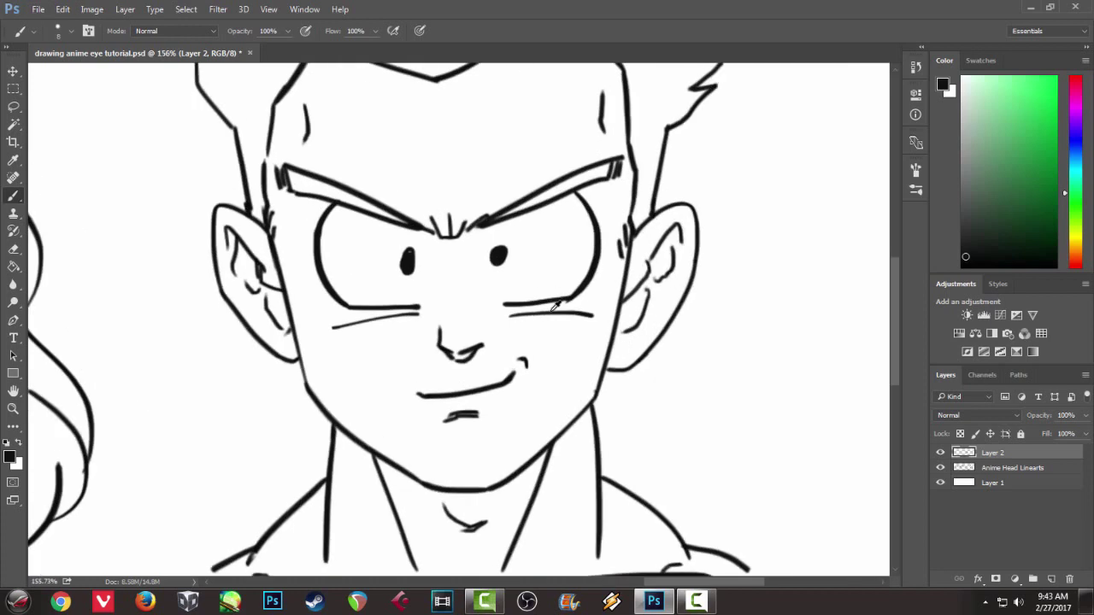
{"action": "key", "text": "ctrl+alt+z"}
{"action": "key", "text": "ctrl+alt+z"}
{"action": "key", "text": "ctrl+alt+z"}
{"action": "key", "text": "ctrl+alt+z"}
{"action": "key", "text": "ctrl+alt+z"}
{"action": "key", "text": "ctrl+alt+z"}
{"action": "key", "text": "ctrl+alt+z"}
{"action": "key", "text": "ctrl+alt+z"}
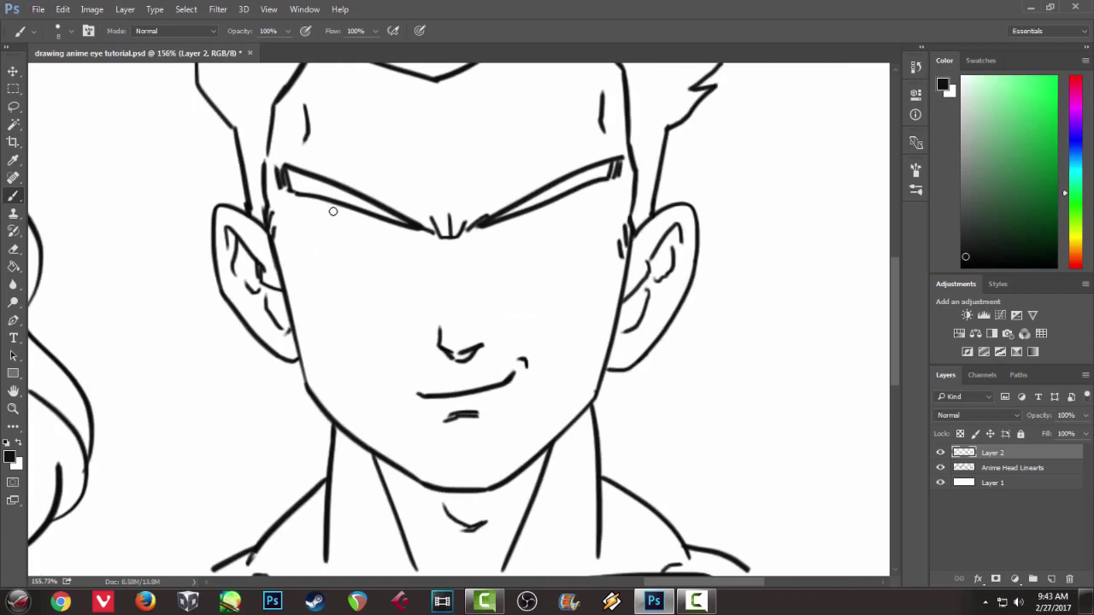
Step: Draw a shorter, boxier eye outline with a thick flat lower lid under the fourth head's brow on the viewer's left
{"action": "left_click_drag", "start_coordinate": [319, 200], "coordinate": [352, 286]}
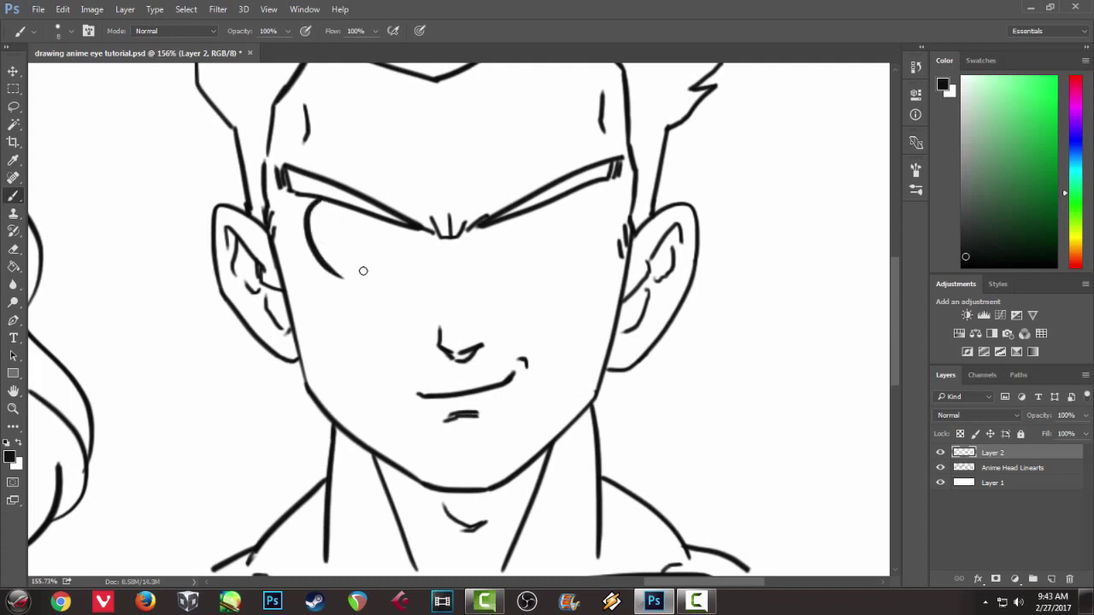
{"action": "key", "text": "ctrl+z"}
{"action": "left_click_drag", "start_coordinate": [306, 216], "coordinate": [351, 273]}
{"action": "key", "text": "ctrl+z"}
{"action": "mouse_move", "coordinate": [329, 202]}
{"action": "left_mouse_down"}
{"action": "mouse_move", "coordinate": [339, 278]}
{"action": "mouse_move", "coordinate": [331, 275]}
{"action": "mouse_move", "coordinate": [412, 289]}
{"action": "left_mouse_up"}
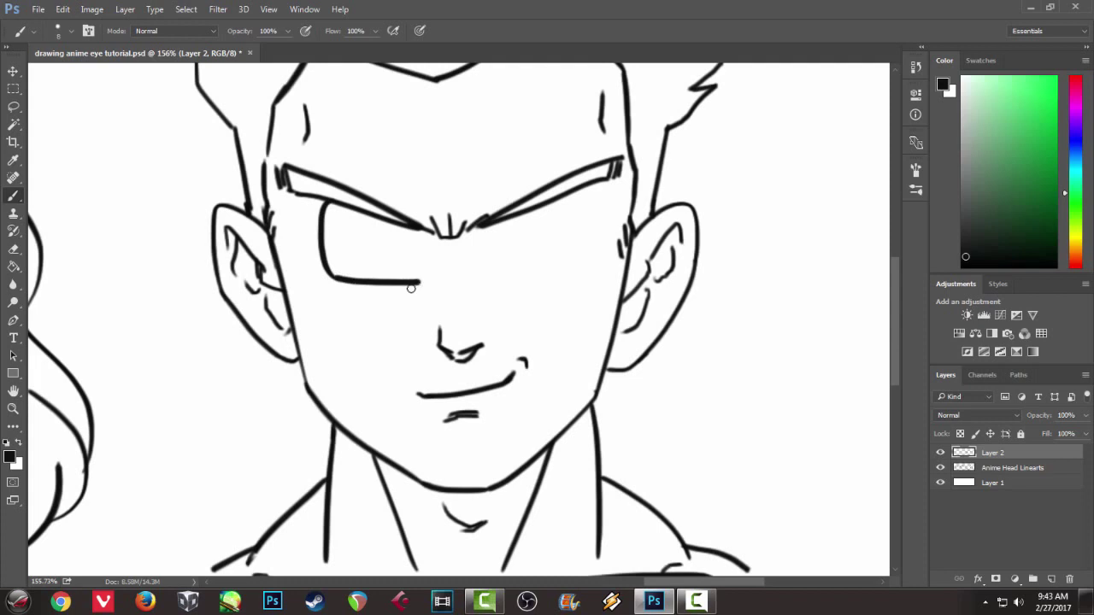
Step: Draw the matching boxy eye's lower lid and outer side under the fourth head's brow on the viewer's right
{"action": "left_click_drag", "start_coordinate": [501, 279], "coordinate": [571, 268]}
{"action": "key", "text": "ctrl+z"}
{"action": "left_click_drag", "start_coordinate": [501, 280], "coordinate": [571, 268]}
{"action": "left_click_drag", "start_coordinate": [589, 191], "coordinate": [584, 261]}
{"action": "key", "text": "ctrl+z"}
{"action": "mouse_move", "coordinate": [581, 192]}
{"action": "left_mouse_down"}
{"action": "mouse_move", "coordinate": [583, 261]}
{"action": "mouse_move", "coordinate": [570, 268]}
{"action": "left_mouse_up"}
Step: Fill in solid black pupils hanging from the fourth head's brows and draw a thin broken line beneath each eye
{"action": "left_click_drag", "start_coordinate": [385, 240], "coordinate": [406, 226]}
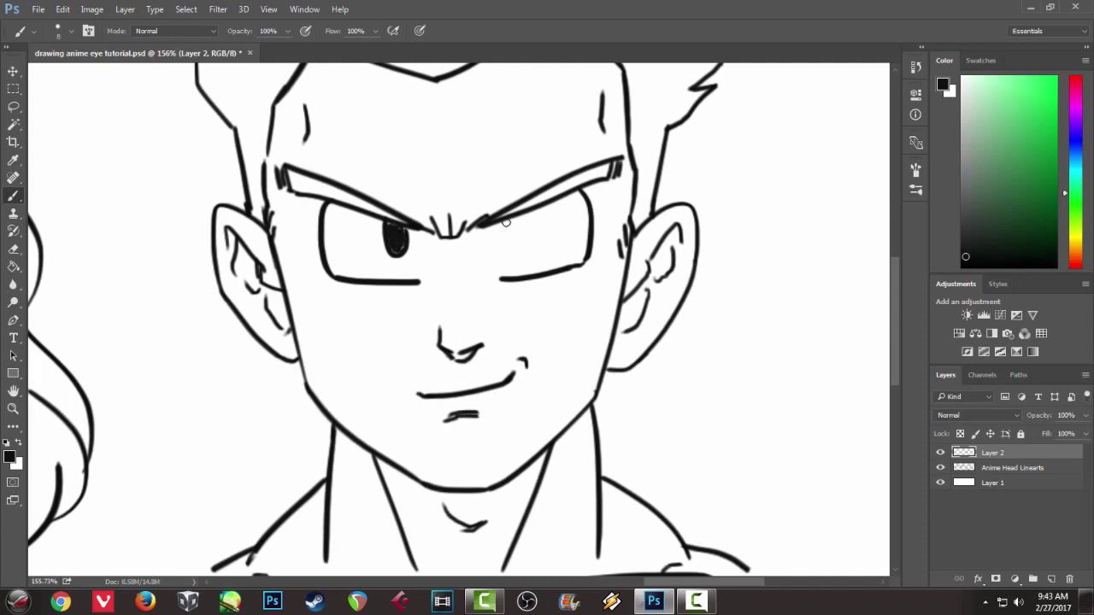
{"action": "mouse_move", "coordinate": [509, 221]}
{"action": "left_mouse_down"}
{"action": "mouse_move", "coordinate": [520, 239]}
{"action": "mouse_move", "coordinate": [514, 223]}
{"action": "left_mouse_up"}
{"action": "left_click_drag", "start_coordinate": [299, 296], "coordinate": [421, 294]}
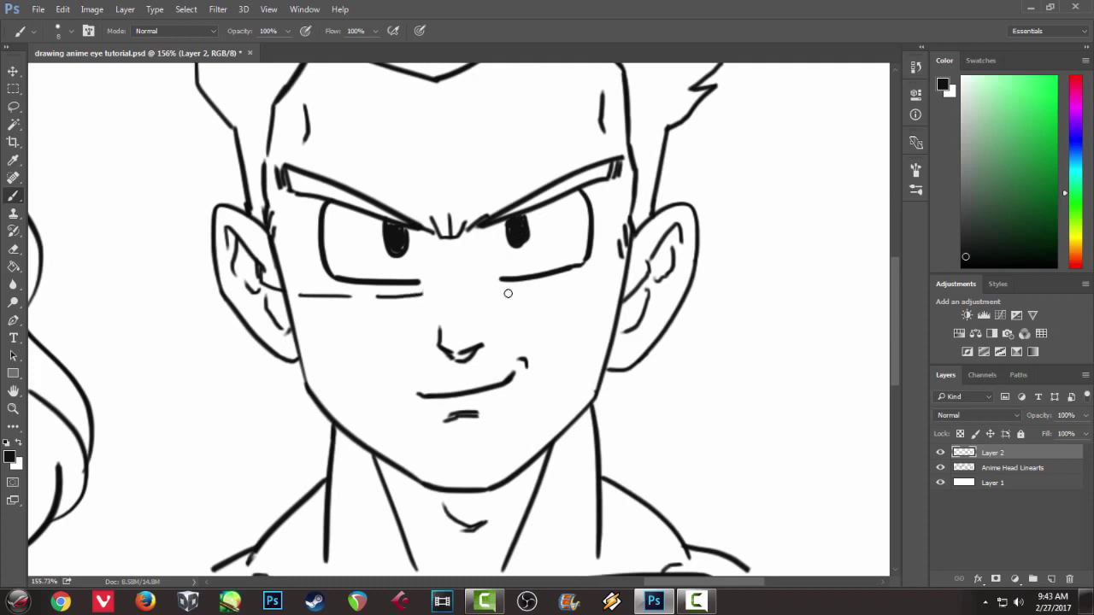
{"action": "left_click_drag", "start_coordinate": [488, 284], "coordinate": [602, 275]}
Step: Look over the finished eyes on all four heads and compare their styles
{"action": "scroll", "coordinate": [535, 316], "scroll_direction": "down", "scroll_amount": 5}
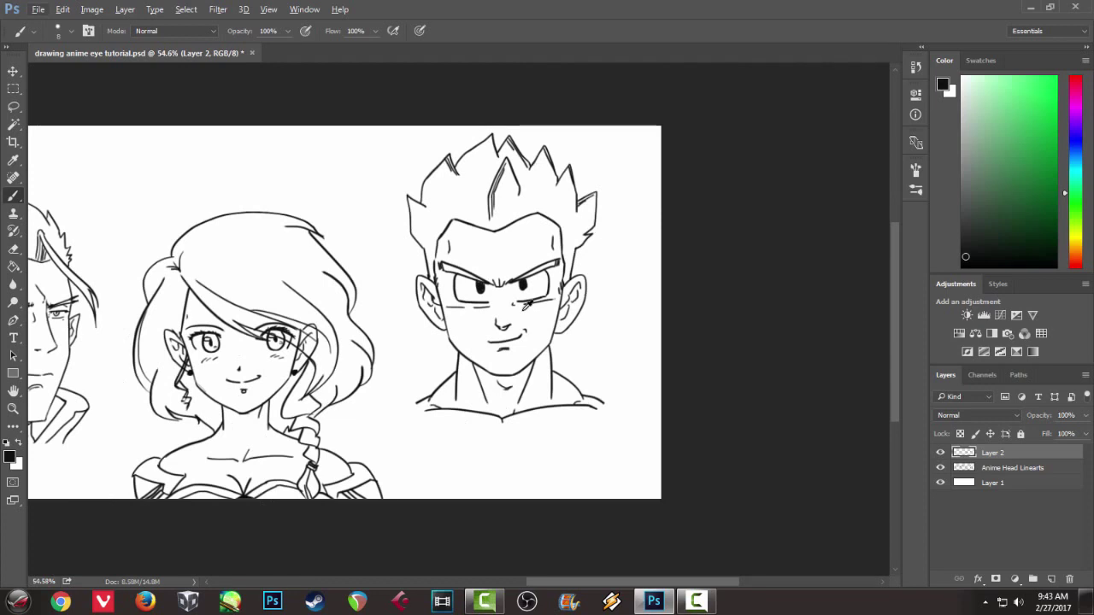
{"action": "mouse_move", "coordinate": [411, 389]}
{"action": "left_mouse_down"}
{"action": "mouse_move", "coordinate": [539, 384]}
{"action": "mouse_move", "coordinate": [610, 364]}
{"action": "left_mouse_up"}
{"action": "left_click_drag", "start_coordinate": [510, 357], "coordinate": [637, 361]}
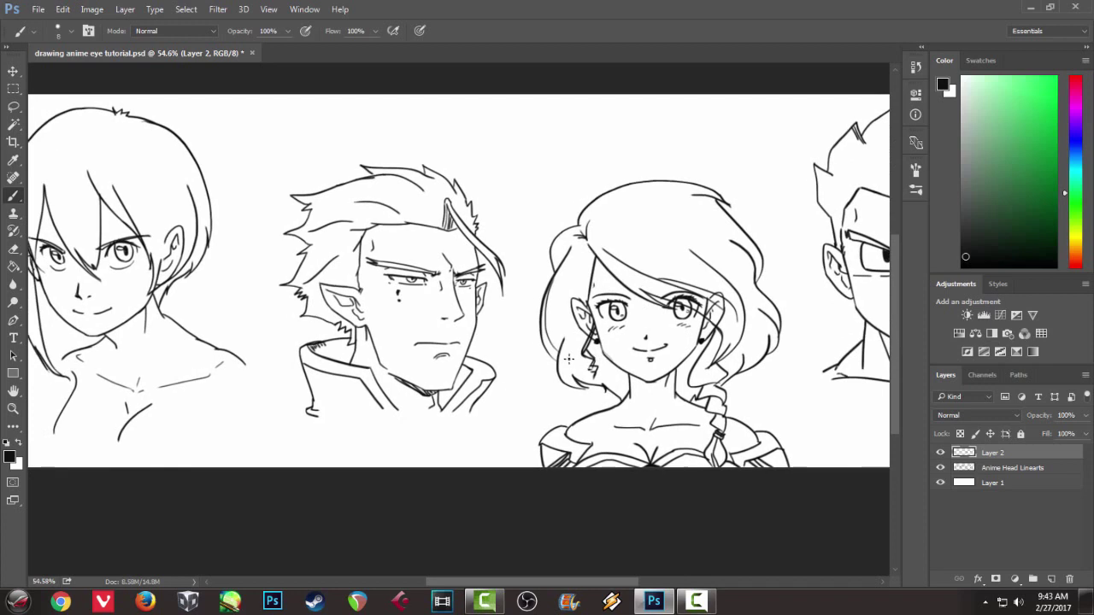
{"action": "scroll", "coordinate": [564, 359], "scroll_direction": "down", "scroll_amount": 3}
{"action": "scroll", "coordinate": [560, 360], "scroll_direction": "up", "scroll_amount": 3}
{"action": "scroll", "coordinate": [560, 359], "scroll_direction": "up", "scroll_amount": 6}
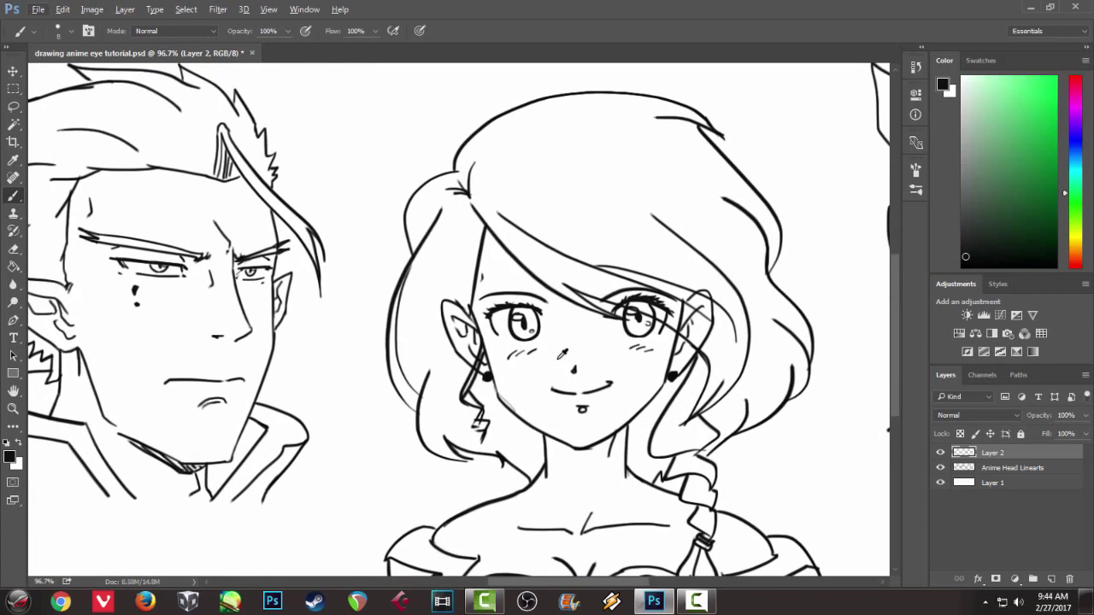
{"action": "key", "text": "x"}
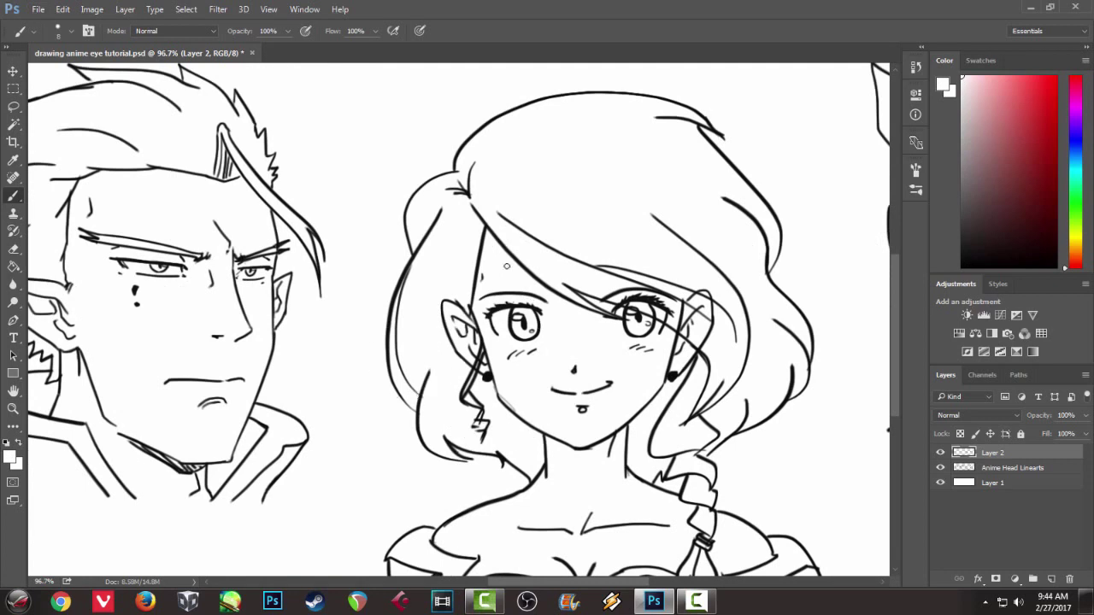
{"action": "left_click", "coordinate": [510, 251], "text": "alt"}
{"action": "left_click", "coordinate": [519, 253], "text": "alt"}
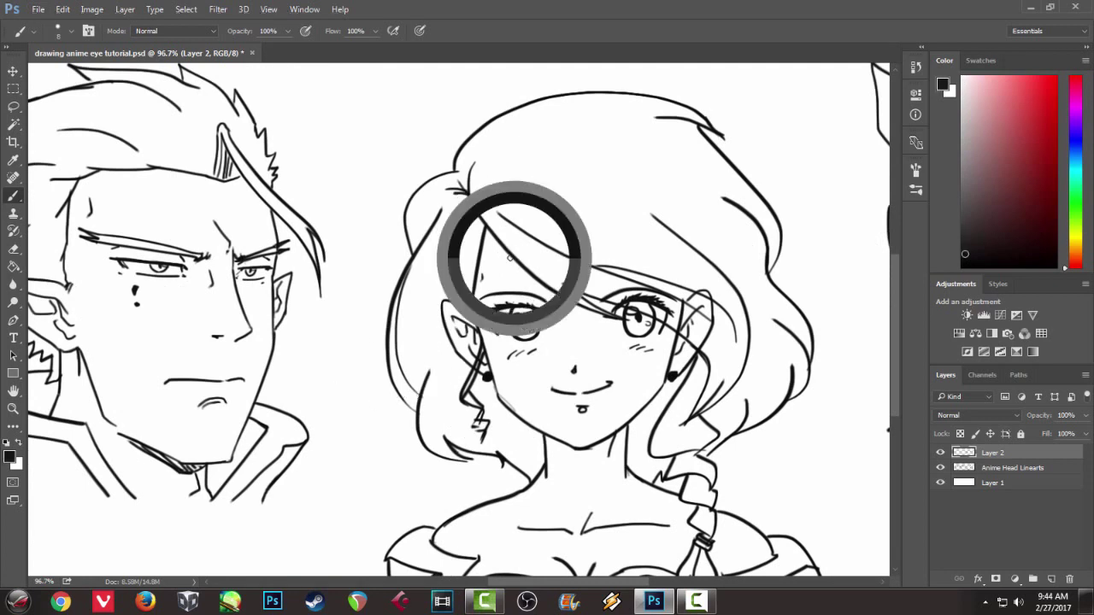
Step: Hide Layer 2 with the finished eyes and create a new empty layer above it
{"action": "scroll", "coordinate": [350, 391], "scroll_direction": "left", "scroll_amount": 10}
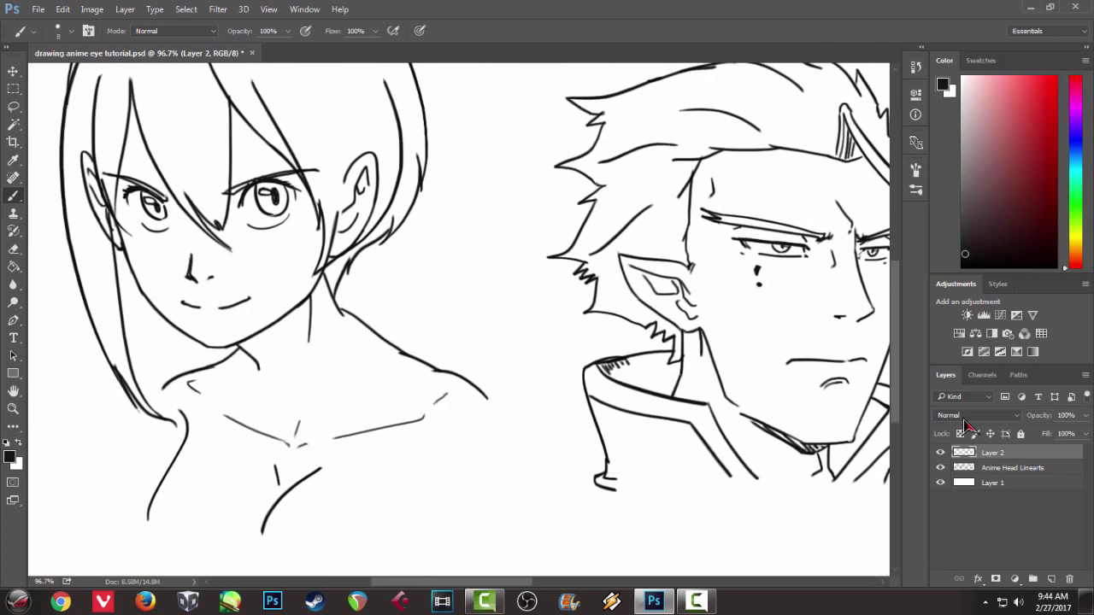
{"action": "left_click", "coordinate": [941, 452]}
{"action": "key", "text": "ctrl+shift+n"}
{"action": "key", "text": "Return"}
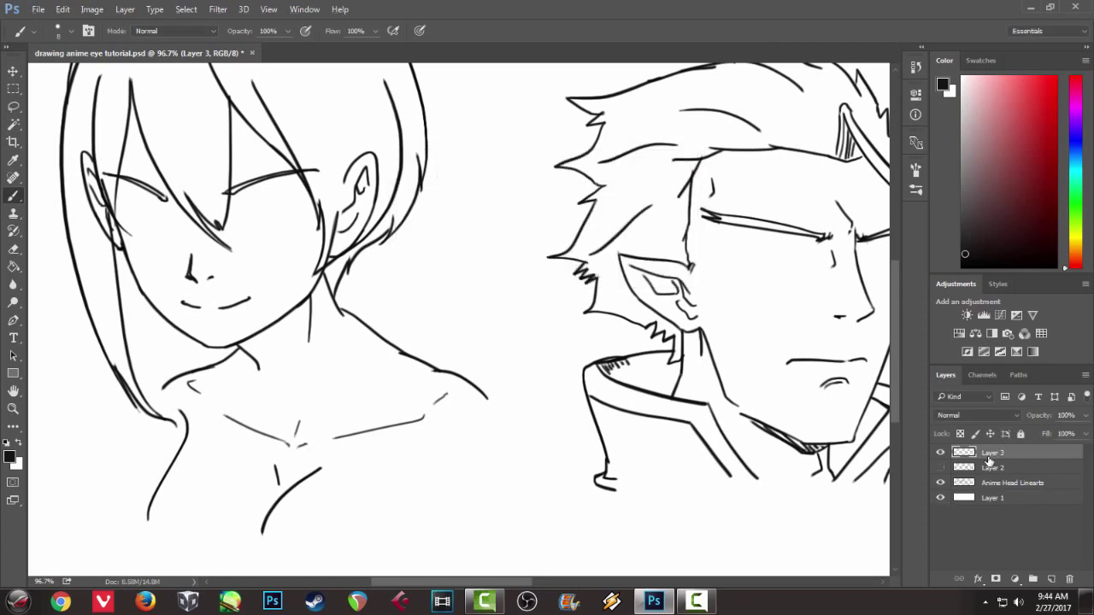
Step: Draw a bold curved upper lid with a short downturned outer corner beneath the first head's brow on the viewer's right
{"action": "left_click_drag", "start_coordinate": [220, 269], "coordinate": [417, 318]}
{"action": "scroll", "coordinate": [376, 304], "scroll_direction": "up", "scroll_amount": 6}
{"action": "scroll", "coordinate": [380, 301], "scroll_direction": "up", "scroll_amount": 2}
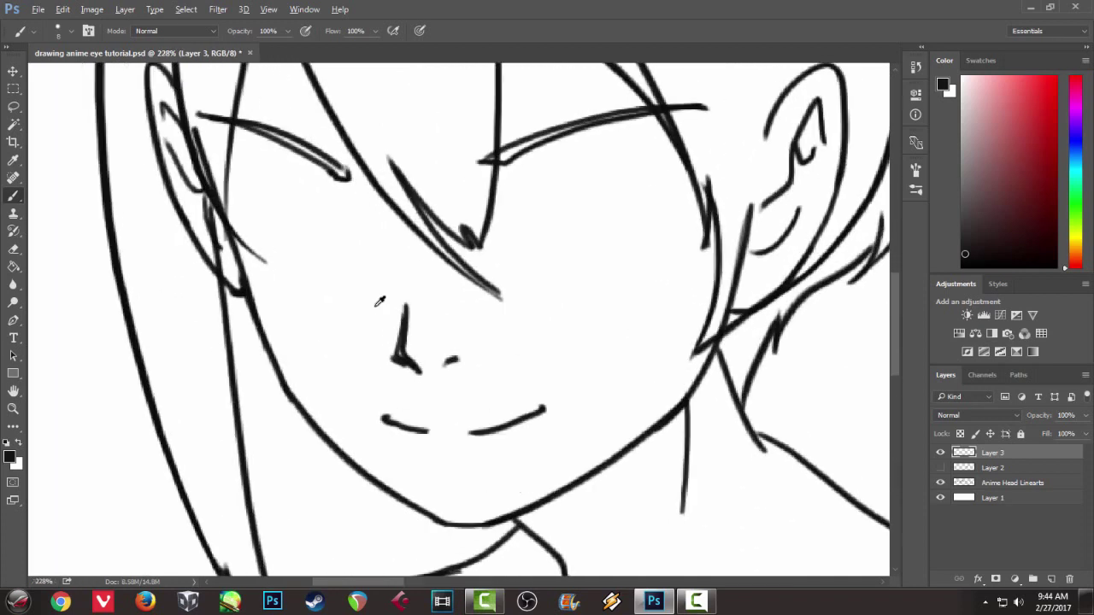
{"action": "left_click_drag", "start_coordinate": [449, 385], "coordinate": [336, 368]}
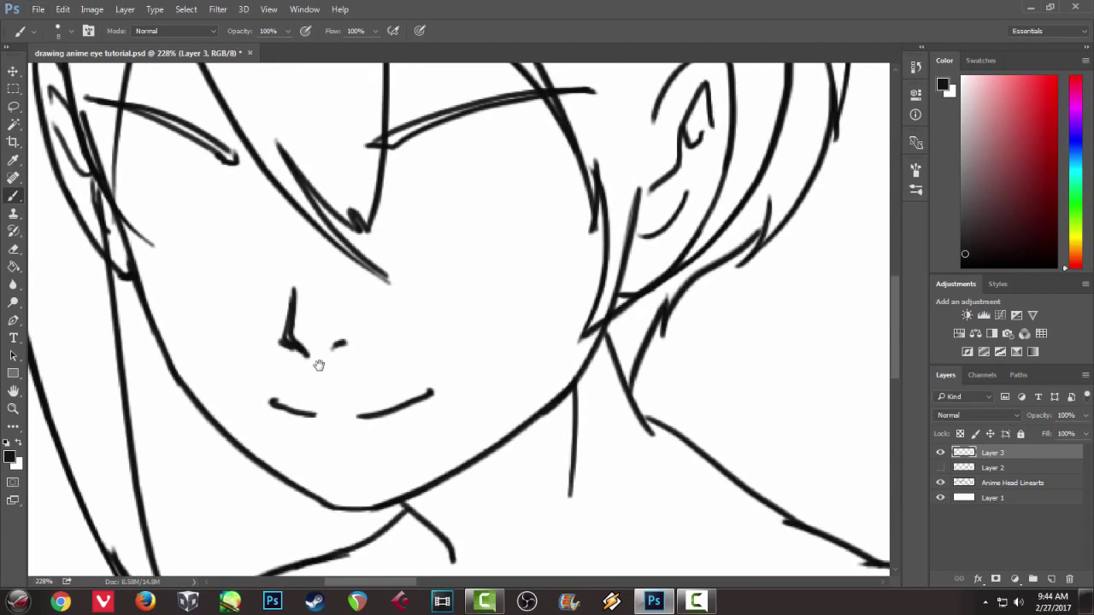
{"action": "left_click_drag", "start_coordinate": [404, 186], "coordinate": [560, 135]}
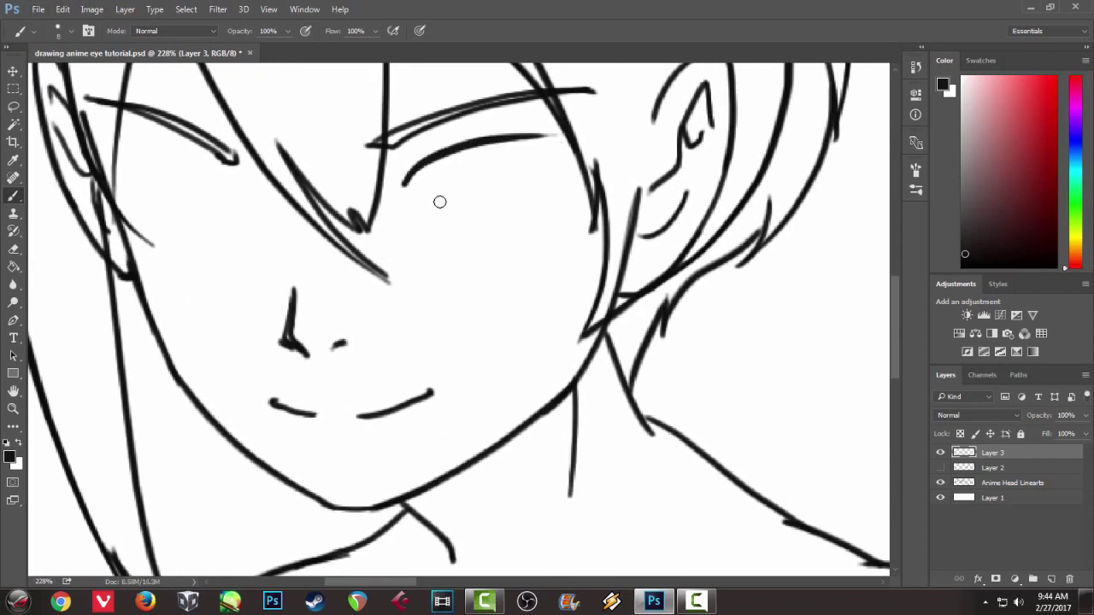
{"action": "mouse_move", "coordinate": [407, 177]}
{"action": "left_mouse_down"}
{"action": "mouse_move", "coordinate": [403, 196]}
{"action": "mouse_move", "coordinate": [448, 158]}
{"action": "left_mouse_up"}
{"action": "mouse_move", "coordinate": [501, 135]}
{"action": "left_mouse_down"}
{"action": "mouse_move", "coordinate": [565, 137]}
{"action": "mouse_move", "coordinate": [524, 138]}
{"action": "mouse_move", "coordinate": [562, 138]}
{"action": "mouse_move", "coordinate": [552, 167]}
{"action": "left_mouse_up"}
Step: Draw the inner corner and a thin curved lower lid for the first head's eye on the viewer's right
{"action": "mouse_move", "coordinate": [405, 202]}
{"action": "left_mouse_down"}
{"action": "mouse_move", "coordinate": [398, 215]}
{"action": "mouse_move", "coordinate": [530, 193]}
{"action": "left_mouse_up"}
{"action": "key", "text": "ctrl+z"}
{"action": "left_click_drag", "start_coordinate": [422, 218], "coordinate": [533, 190]}
{"action": "key", "text": "ctrl+z"}
{"action": "left_click_drag", "start_coordinate": [425, 218], "coordinate": [524, 188]}
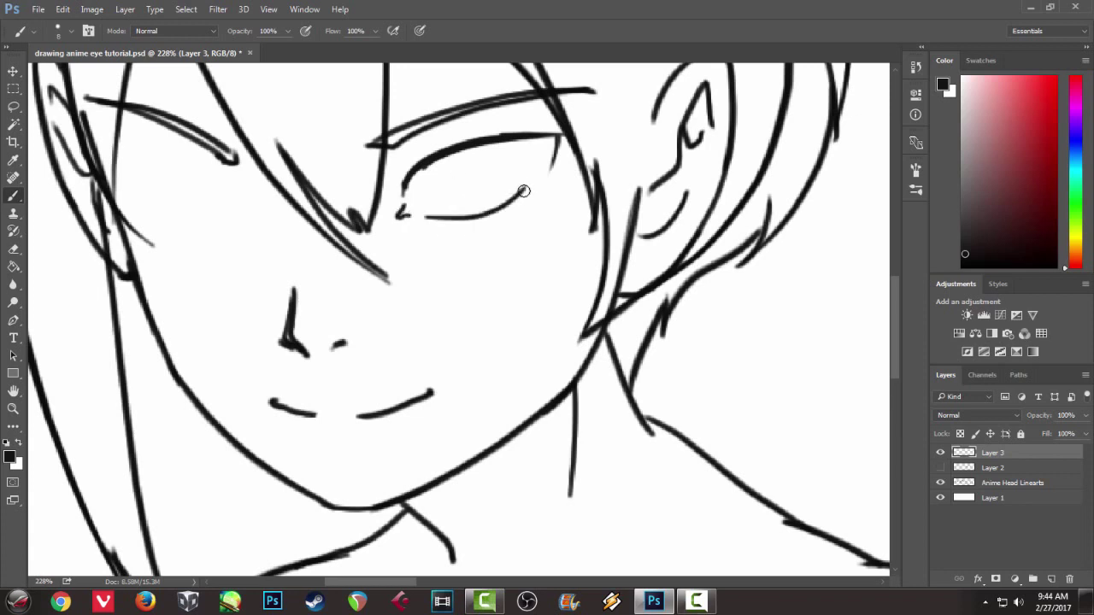
Step: Add a round iris with a highlight and solid pupil, and a row of short upper lashes to that eye
{"action": "left_click_drag", "start_coordinate": [468, 147], "coordinate": [523, 189]}
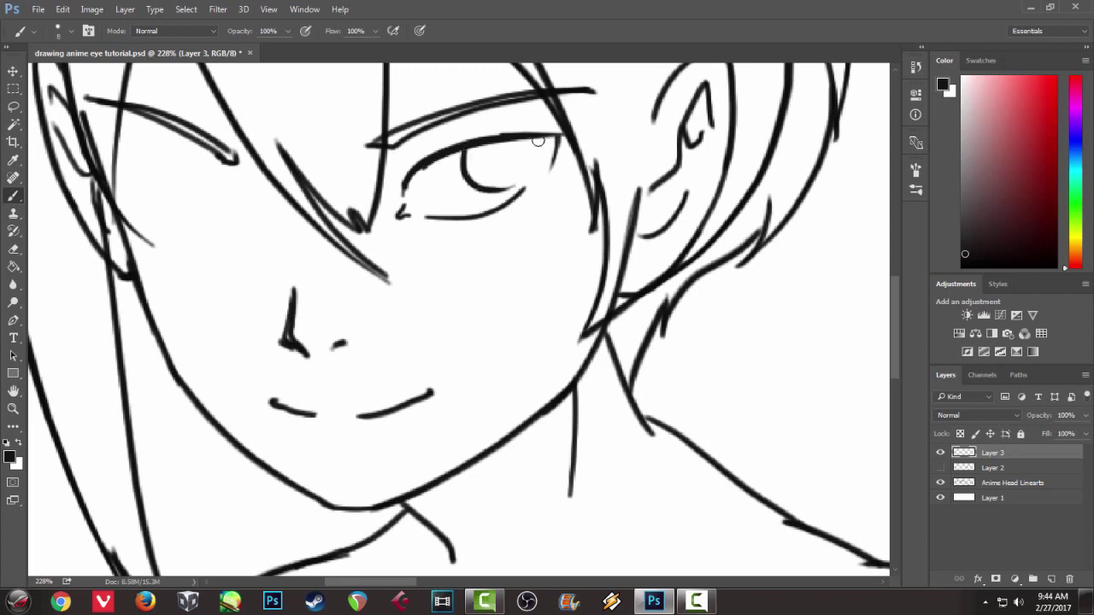
{"action": "left_click_drag", "start_coordinate": [528, 147], "coordinate": [522, 189]}
{"action": "key", "text": "ctrl+z"}
{"action": "left_click_drag", "start_coordinate": [530, 138], "coordinate": [502, 188]}
{"action": "key", "text": "ctrl+z"}
{"action": "left_click_drag", "start_coordinate": [524, 139], "coordinate": [502, 189]}
{"action": "mouse_move", "coordinate": [470, 154]}
{"action": "left_mouse_down"}
{"action": "mouse_move", "coordinate": [499, 154]}
{"action": "mouse_move", "coordinate": [506, 168]}
{"action": "left_mouse_up"}
{"action": "mouse_move", "coordinate": [409, 174]}
{"action": "left_mouse_down"}
{"action": "mouse_move", "coordinate": [468, 127]}
{"action": "mouse_move", "coordinate": [479, 138]}
{"action": "mouse_move", "coordinate": [525, 125]}
{"action": "mouse_move", "coordinate": [564, 143]}
{"action": "left_mouse_up"}
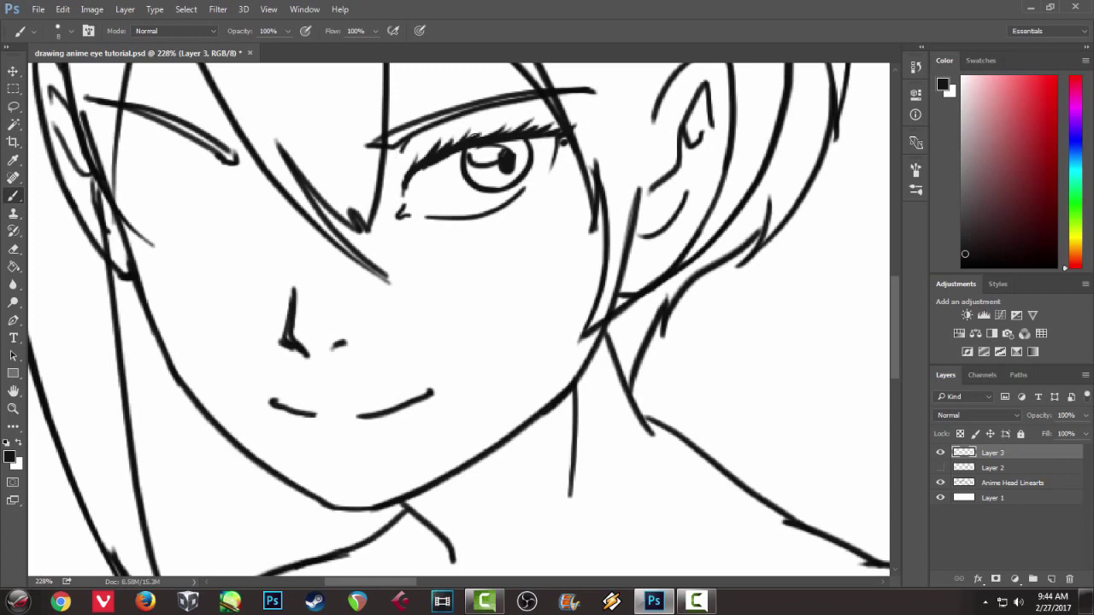
Step: Draw the lids, inner corner and iris outline of the first head's matching eye on the viewer's left
{"action": "left_click_drag", "start_coordinate": [301, 226], "coordinate": [392, 223]}
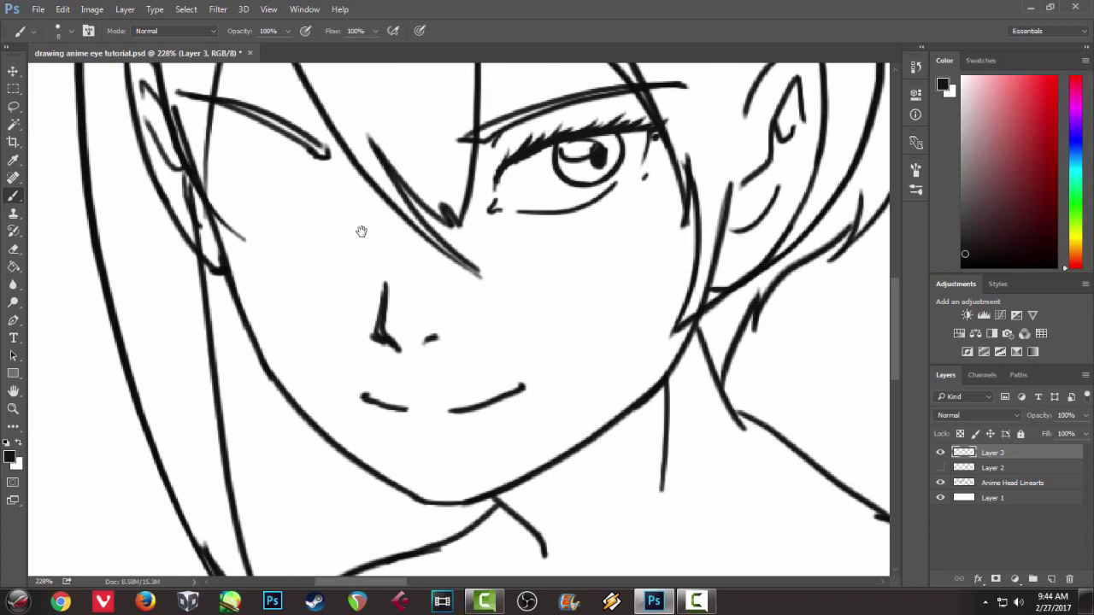
{"action": "mouse_move", "coordinate": [322, 181]}
{"action": "left_mouse_down"}
{"action": "mouse_move", "coordinate": [217, 152]}
{"action": "mouse_move", "coordinate": [248, 186]}
{"action": "left_mouse_up"}
{"action": "left_click_drag", "start_coordinate": [325, 192], "coordinate": [338, 204]}
{"action": "left_click_drag", "start_coordinate": [257, 203], "coordinate": [324, 210]}
{"action": "key", "text": "ctrl+z"}
{"action": "mouse_move", "coordinate": [276, 165]}
{"action": "left_mouse_down"}
{"action": "mouse_move", "coordinate": [308, 200]}
{"action": "mouse_move", "coordinate": [289, 181]}
{"action": "left_mouse_up"}
{"action": "key", "text": "ctrl+alt+z"}
{"action": "key", "text": "ctrl+alt+z"}
{"action": "key", "text": "ctrl+alt+z"}
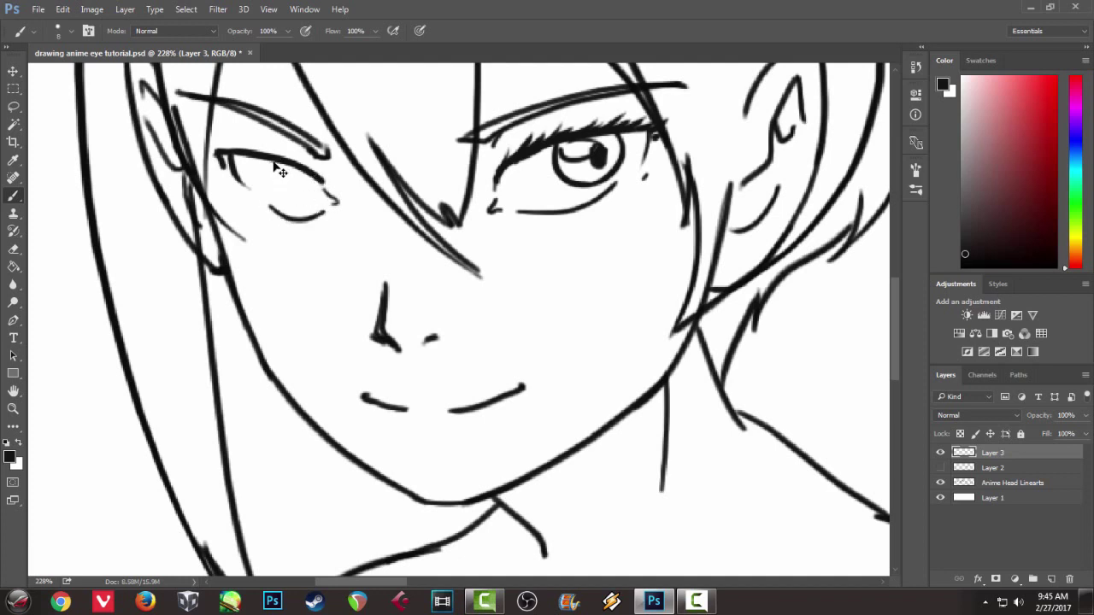
{"action": "key", "text": "ctrl+shift+z"}
{"action": "key", "text": "ctrl+shift+z"}
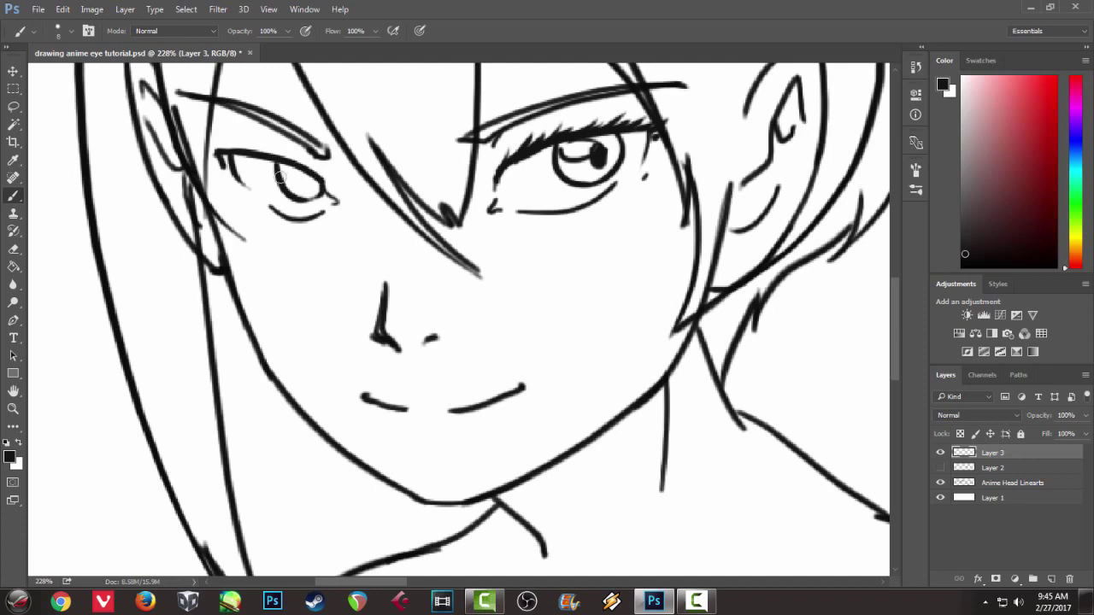
Step: Add the pupil and upper lashes to the viewer's-left eye and small accent marks beside the nose bridge and below both eyes
{"action": "left_click_drag", "start_coordinate": [303, 183], "coordinate": [306, 184]}
{"action": "mouse_move", "coordinate": [274, 158]}
{"action": "left_mouse_down"}
{"action": "mouse_move", "coordinate": [246, 143]}
{"action": "mouse_move", "coordinate": [203, 150]}
{"action": "left_mouse_up"}
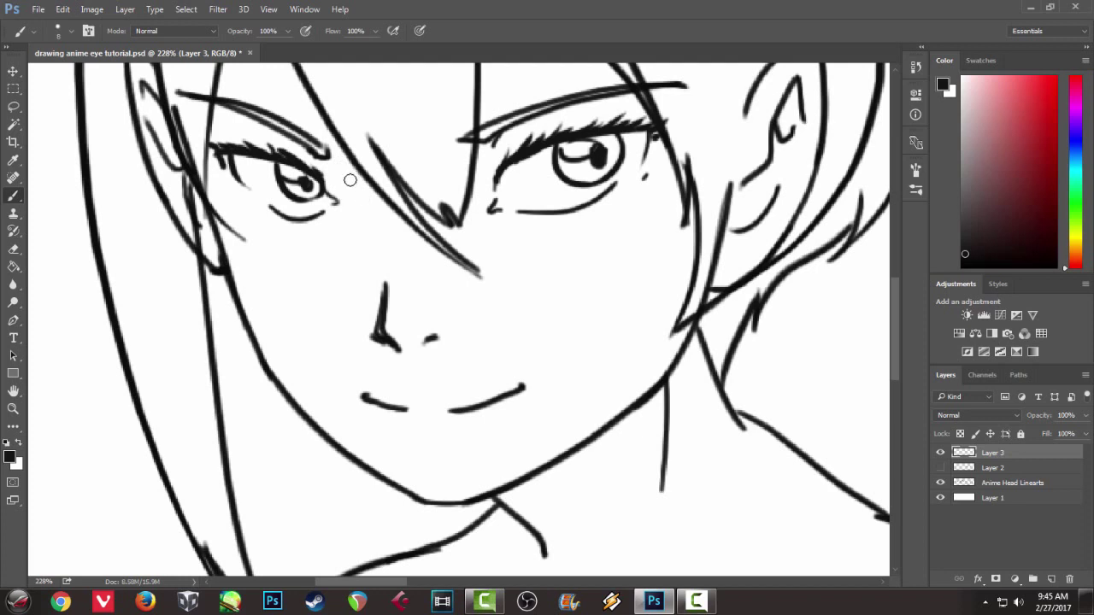
{"action": "left_click_drag", "start_coordinate": [374, 211], "coordinate": [381, 229]}
{"action": "left_click", "coordinate": [513, 219]}
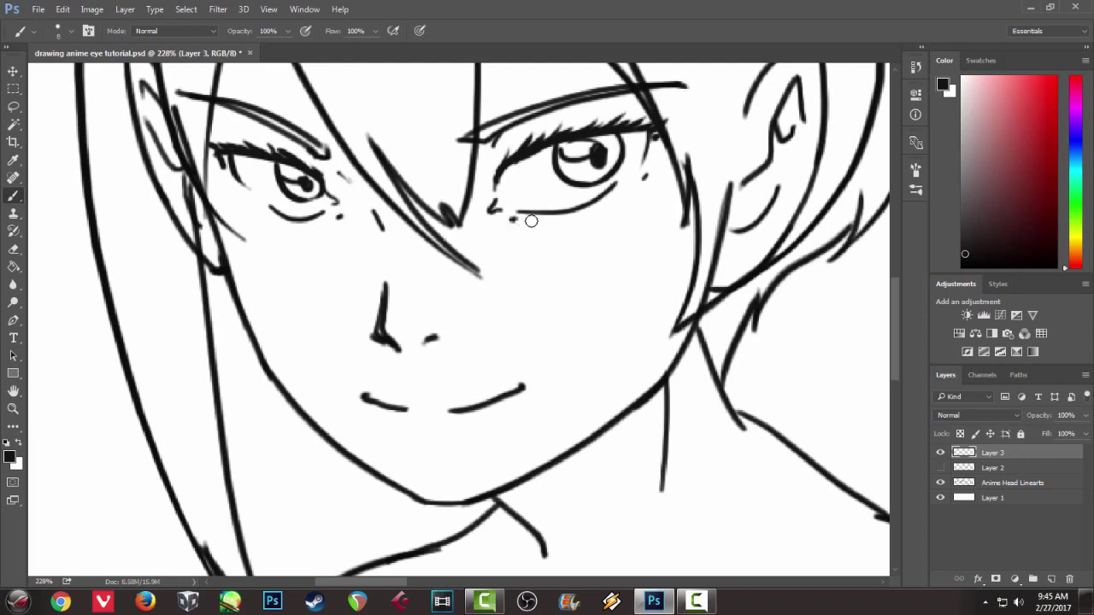
Step: Draw a heavy, nearly straight upper lid and a pointed inner corner below the second head's brow on the viewer's left
{"action": "scroll", "coordinate": [531, 221], "scroll_direction": "down", "scroll_amount": 5}
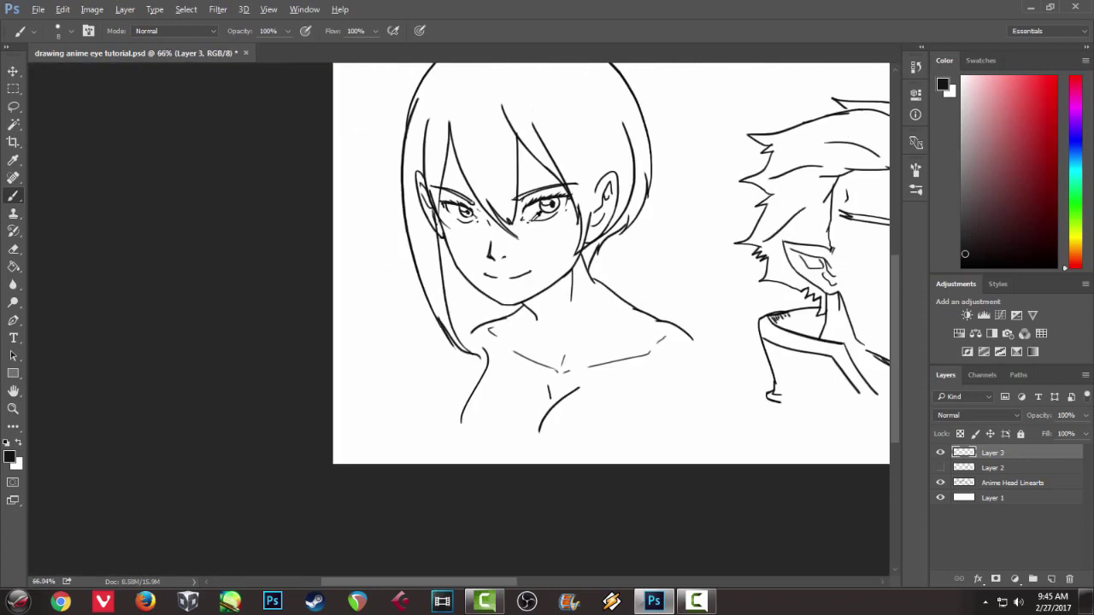
{"action": "scroll", "coordinate": [526, 215], "scroll_direction": "up", "scroll_amount": 5}
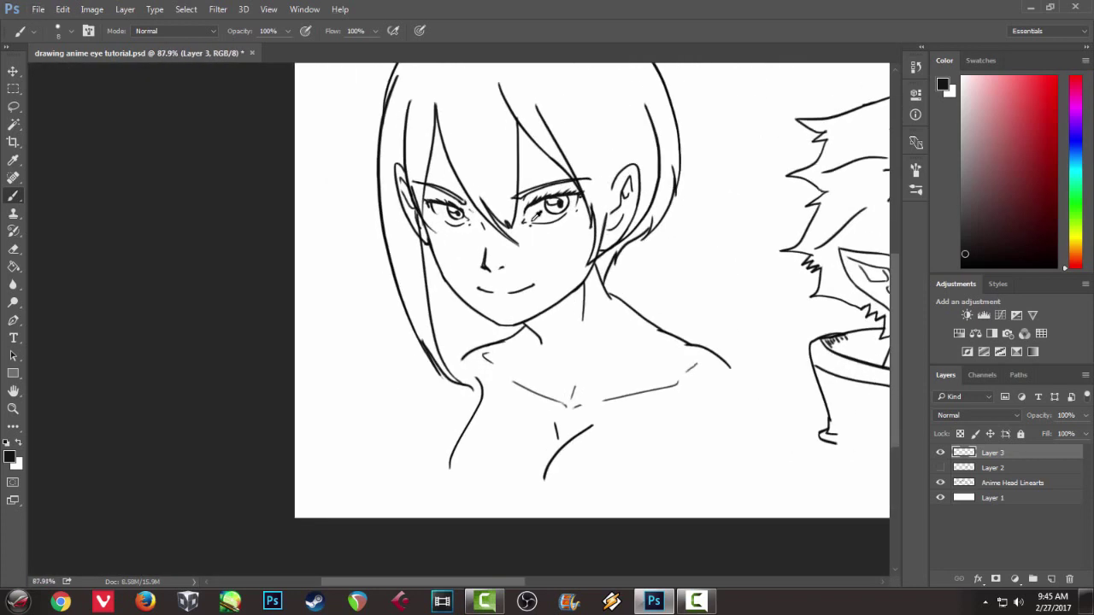
{"action": "left_click_drag", "start_coordinate": [525, 322], "coordinate": [436, 359]}
{"action": "mouse_move", "coordinate": [530, 361]}
{"action": "left_mouse_down"}
{"action": "mouse_move", "coordinate": [437, 325]}
{"action": "mouse_move", "coordinate": [285, 289]}
{"action": "left_mouse_up"}
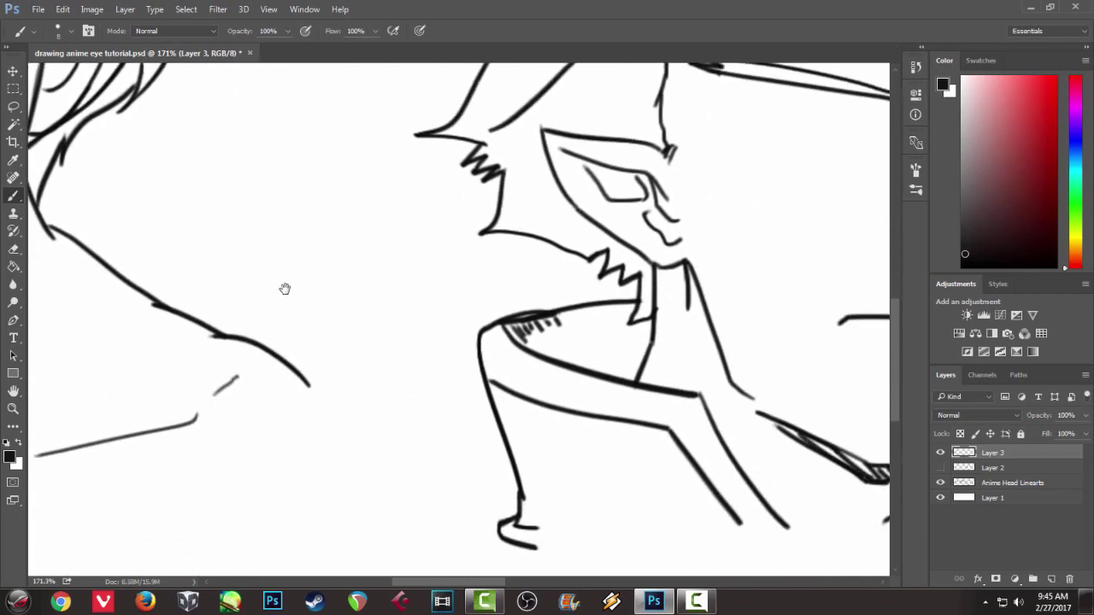
{"action": "scroll", "coordinate": [285, 288], "scroll_direction": "up", "scroll_amount": 1}
{"action": "left_click_drag", "start_coordinate": [654, 321], "coordinate": [479, 447]}
{"action": "scroll", "coordinate": [463, 438], "scroll_direction": "up", "scroll_amount": 3}
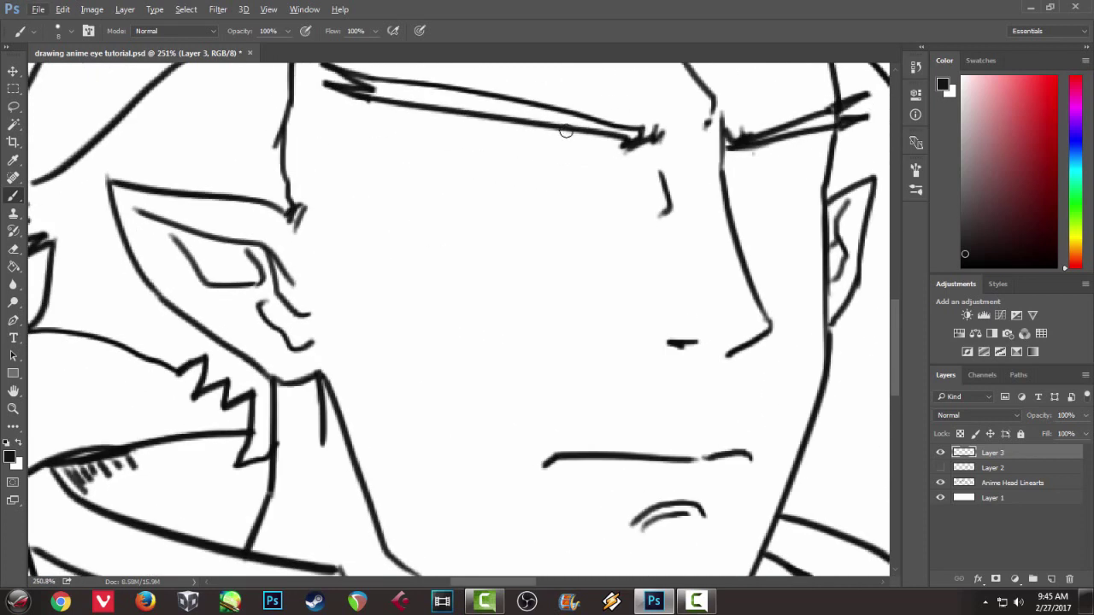
{"action": "left_click_drag", "start_coordinate": [599, 174], "coordinate": [594, 161]}
{"action": "left_click_drag", "start_coordinate": [389, 137], "coordinate": [588, 142]}
{"action": "key", "text": "ctrl+z"}
{"action": "left_click_drag", "start_coordinate": [410, 139], "coordinate": [595, 155]}
{"action": "mouse_move", "coordinate": [410, 139]}
{"action": "left_mouse_down"}
{"action": "mouse_move", "coordinate": [444, 155]}
{"action": "mouse_move", "coordinate": [592, 155]}
{"action": "mouse_move", "coordinate": [601, 194]}
{"action": "mouse_move", "coordinate": [605, 146]}
{"action": "left_mouse_up"}
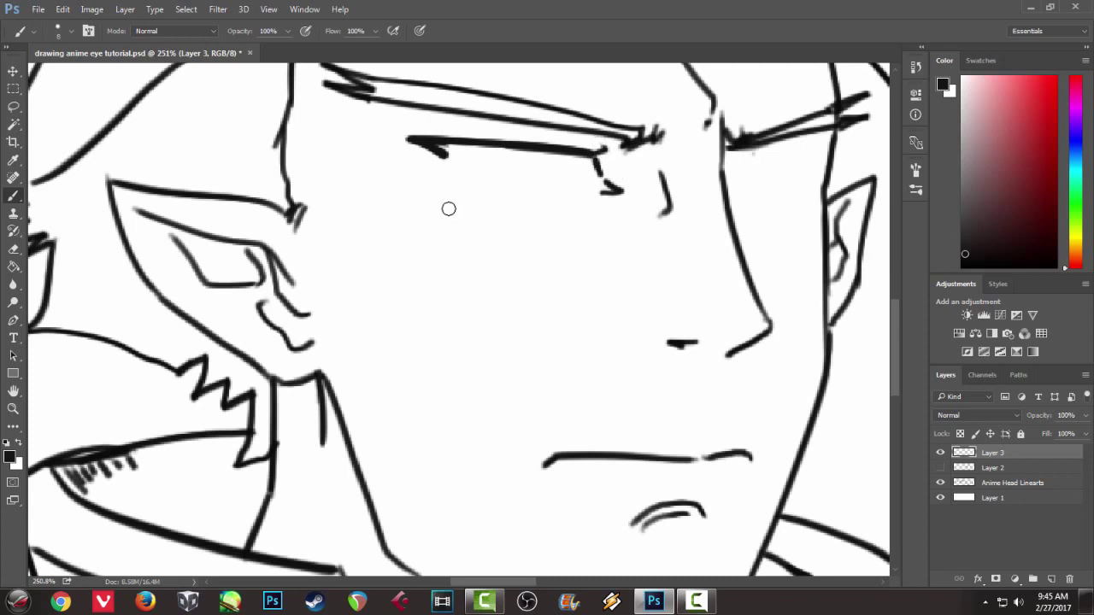
Step: Draw the second head's flat lower lid with outer lashes and a small round iris with a solid pupil between the lids
{"action": "mouse_move", "coordinate": [468, 182]}
{"action": "left_mouse_down"}
{"action": "mouse_move", "coordinate": [588, 200]}
{"action": "mouse_move", "coordinate": [473, 206]}
{"action": "mouse_move", "coordinate": [493, 196]}
{"action": "mouse_move", "coordinate": [405, 156]}
{"action": "mouse_move", "coordinate": [430, 137]}
{"action": "left_mouse_up"}
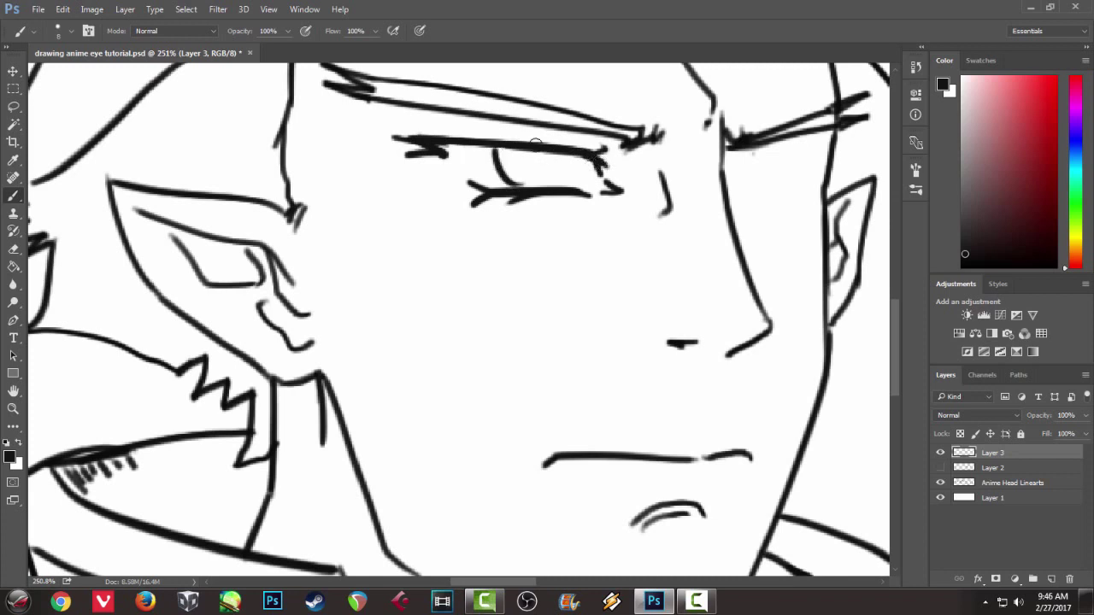
{"action": "mouse_move", "coordinate": [507, 150]}
{"action": "left_mouse_down"}
{"action": "mouse_move", "coordinate": [529, 182]}
{"action": "mouse_move", "coordinate": [548, 182]}
{"action": "mouse_move", "coordinate": [523, 179]}
{"action": "mouse_move", "coordinate": [540, 159]}
{"action": "mouse_move", "coordinate": [537, 169]}
{"action": "left_mouse_up"}
{"action": "key", "text": "ctrl+z"}
{"action": "key", "text": "ctrl+alt+z"}
{"action": "key", "text": "ctrl+alt+z"}
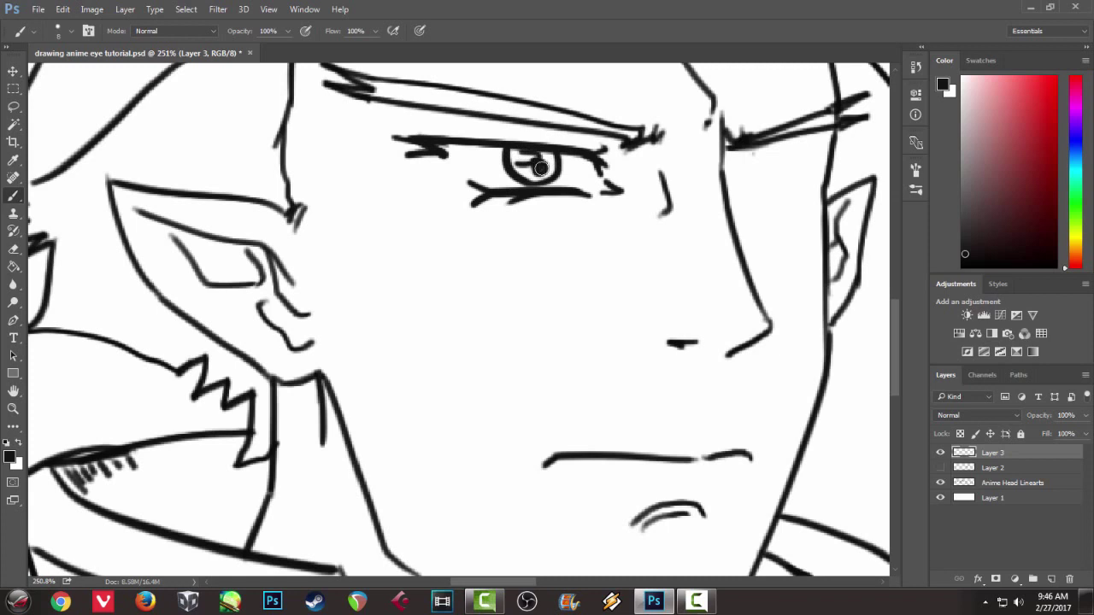
Step: Add a short crease above the second head's outer eye end and a dot beneath its lower lid
{"action": "left_click_drag", "start_coordinate": [427, 114], "coordinate": [407, 120]}
{"action": "left_click", "coordinate": [502, 210]}
{"action": "left_click", "coordinate": [488, 281], "text": "alt"}
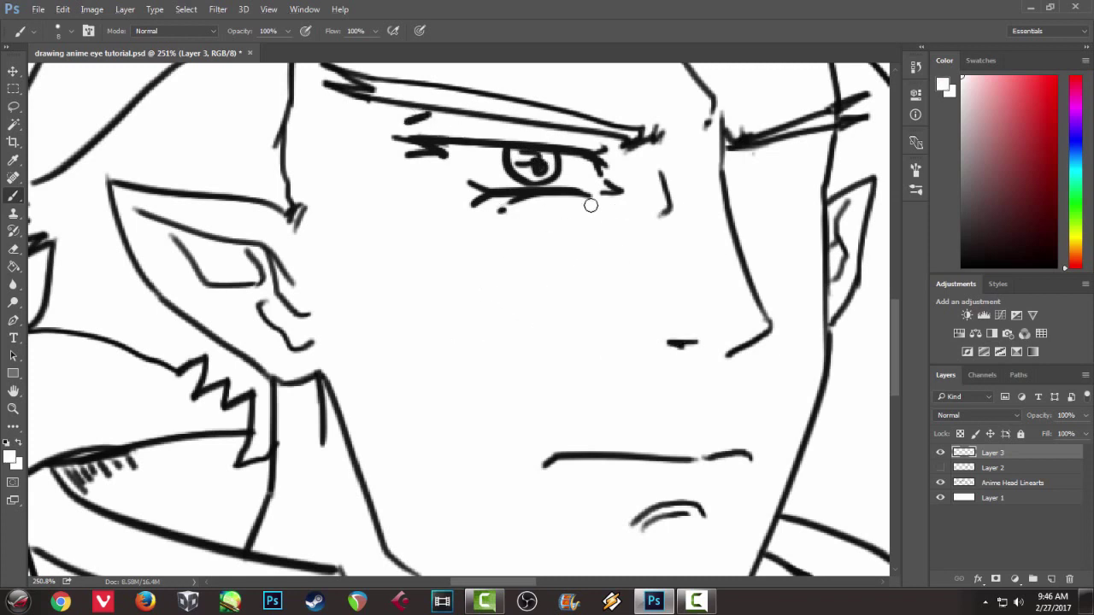
{"action": "left_click", "coordinate": [556, 184], "text": "alt"}
Step: Draw the second head's other eye as a closed lid line crossed by a jagged vertical scar running through the brow
{"action": "left_click_drag", "start_coordinate": [653, 243], "coordinate": [499, 252]}
{"action": "mouse_move", "coordinate": [581, 198]}
{"action": "left_mouse_down"}
{"action": "mouse_move", "coordinate": [661, 179]}
{"action": "mouse_move", "coordinate": [588, 197]}
{"action": "mouse_move", "coordinate": [636, 185]}
{"action": "mouse_move", "coordinate": [616, 206]}
{"action": "mouse_move", "coordinate": [641, 290]}
{"action": "mouse_move", "coordinate": [643, 241]}
{"action": "mouse_move", "coordinate": [648, 307]}
{"action": "mouse_move", "coordinate": [629, 182]}
{"action": "left_mouse_up"}
{"action": "mouse_move", "coordinate": [576, 159]}
{"action": "left_mouse_down"}
{"action": "mouse_move", "coordinate": [581, 213]}
{"action": "mouse_move", "coordinate": [560, 278]}
{"action": "mouse_move", "coordinate": [594, 249]}
{"action": "mouse_move", "coordinate": [574, 166]}
{"action": "mouse_move", "coordinate": [607, 261]}
{"action": "left_mouse_up"}
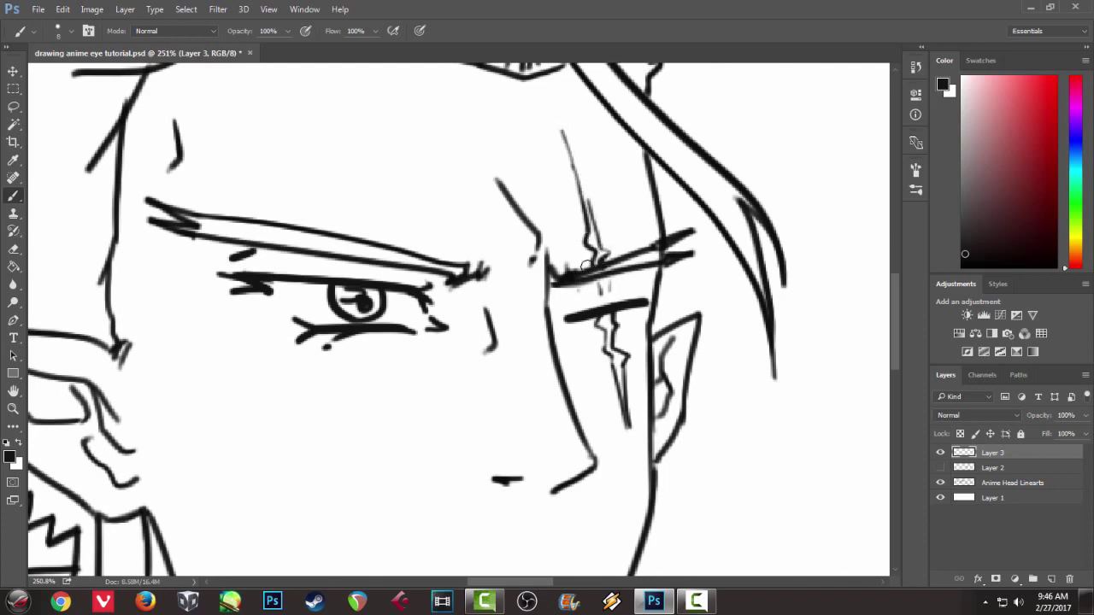
{"action": "scroll", "coordinate": [587, 266], "scroll_direction": "down", "scroll_amount": 10}
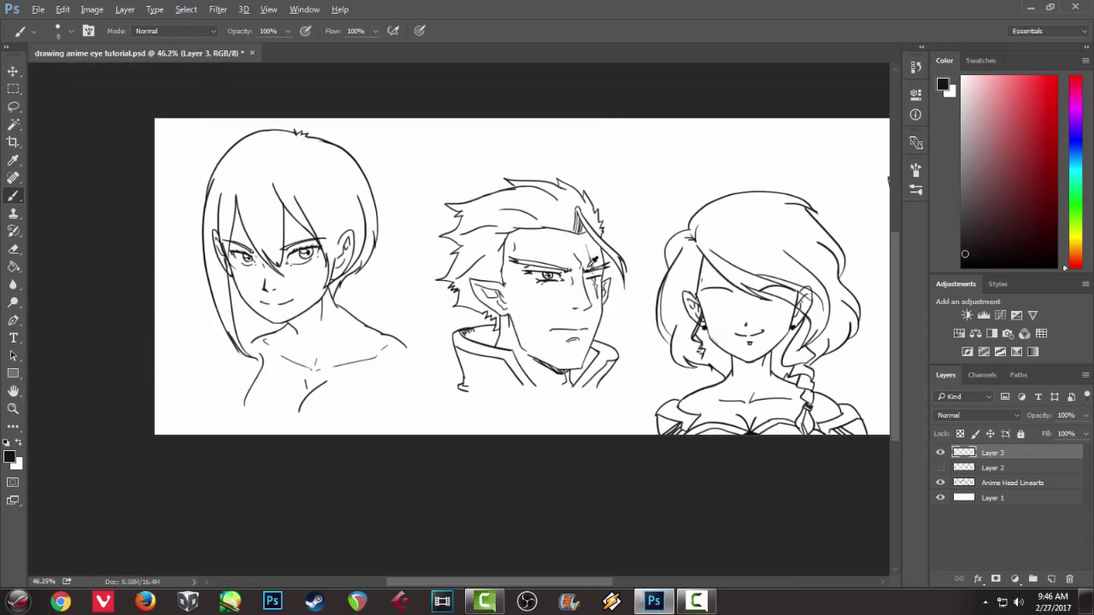
{"action": "scroll", "coordinate": [586, 266], "scroll_direction": "up", "scroll_amount": 7}
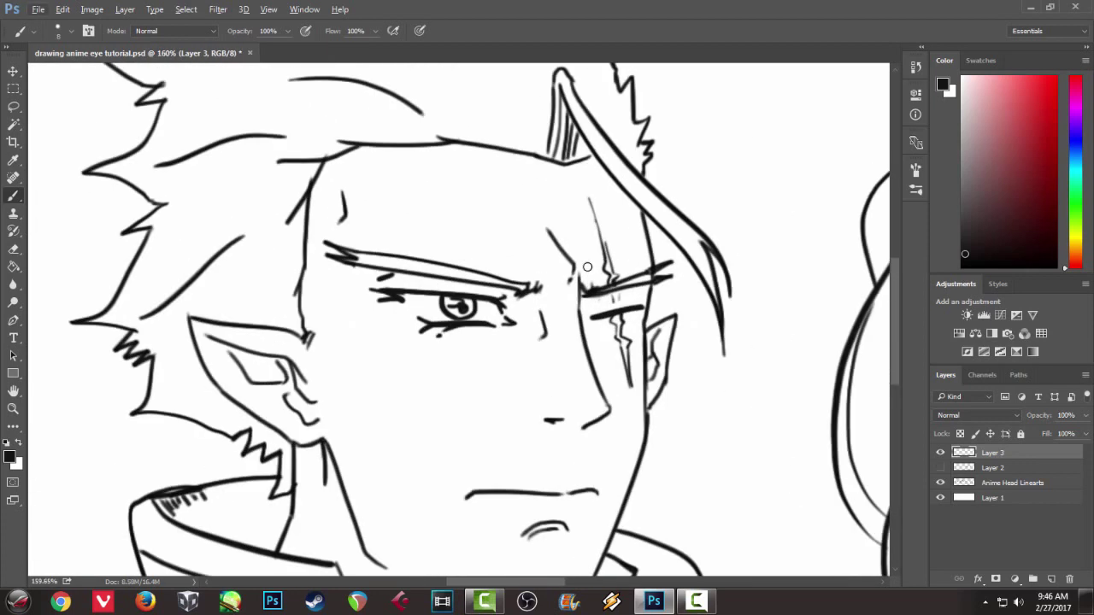
Step: Draw a thick rounded lid sweeping around the outer side of the third head's eye on the viewer's right
{"action": "left_click_drag", "start_coordinate": [405, 384], "coordinate": [111, 248]}
{"action": "left_click_drag", "start_coordinate": [728, 482], "coordinate": [423, 368]}
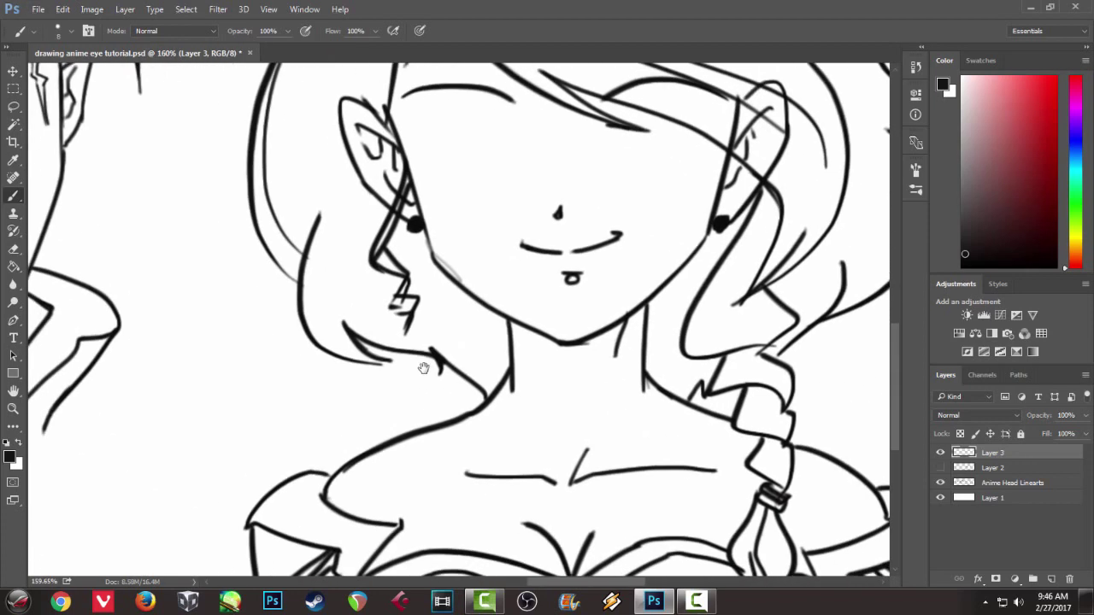
{"action": "scroll", "coordinate": [430, 361], "scroll_direction": "up", "scroll_amount": 4}
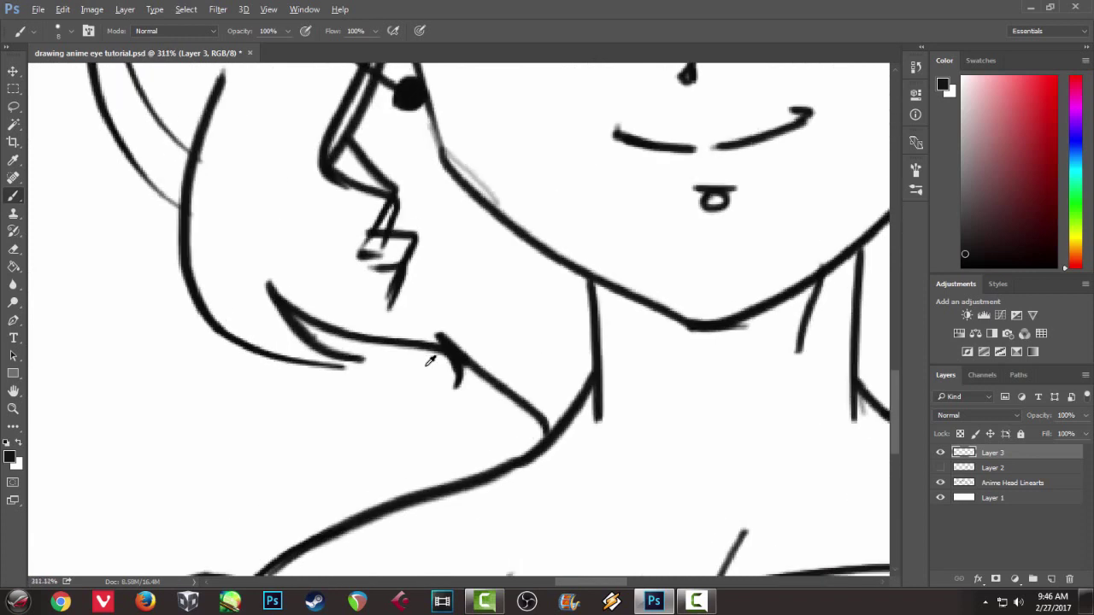
{"action": "left_click_drag", "start_coordinate": [462, 309], "coordinate": [418, 510]}
{"action": "left_click_drag", "start_coordinate": [437, 371], "coordinate": [325, 444]}
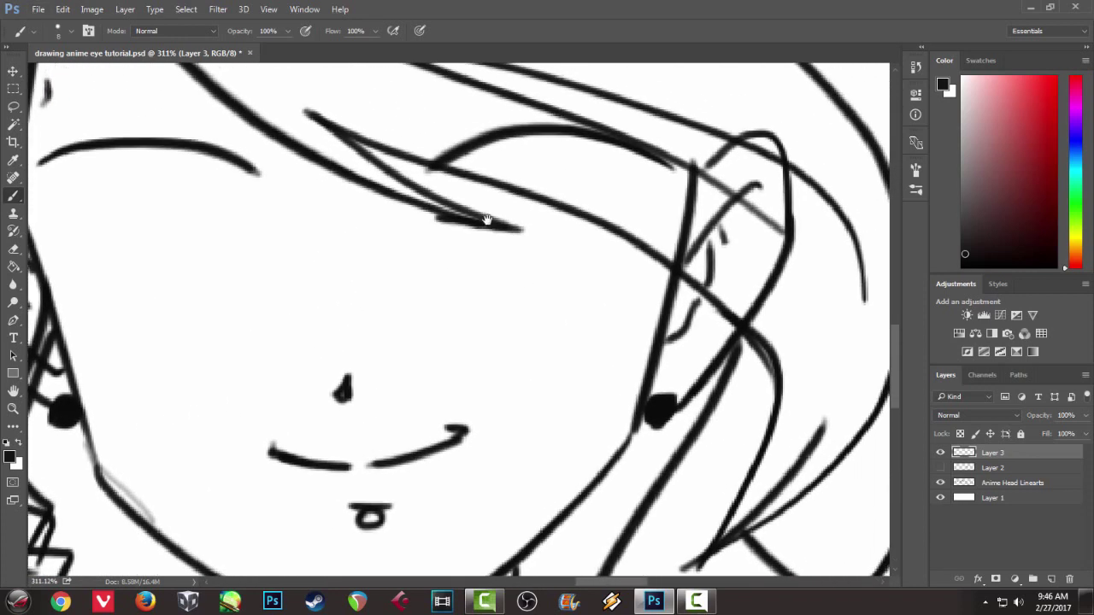
{"action": "left_click_drag", "start_coordinate": [460, 198], "coordinate": [612, 293]}
{"action": "key", "text": "ctrl+z"}
{"action": "key", "text": "ctrl+z"}
{"action": "key", "text": "ctrl+z"}
{"action": "left_click_drag", "start_coordinate": [482, 186], "coordinate": [563, 326]}
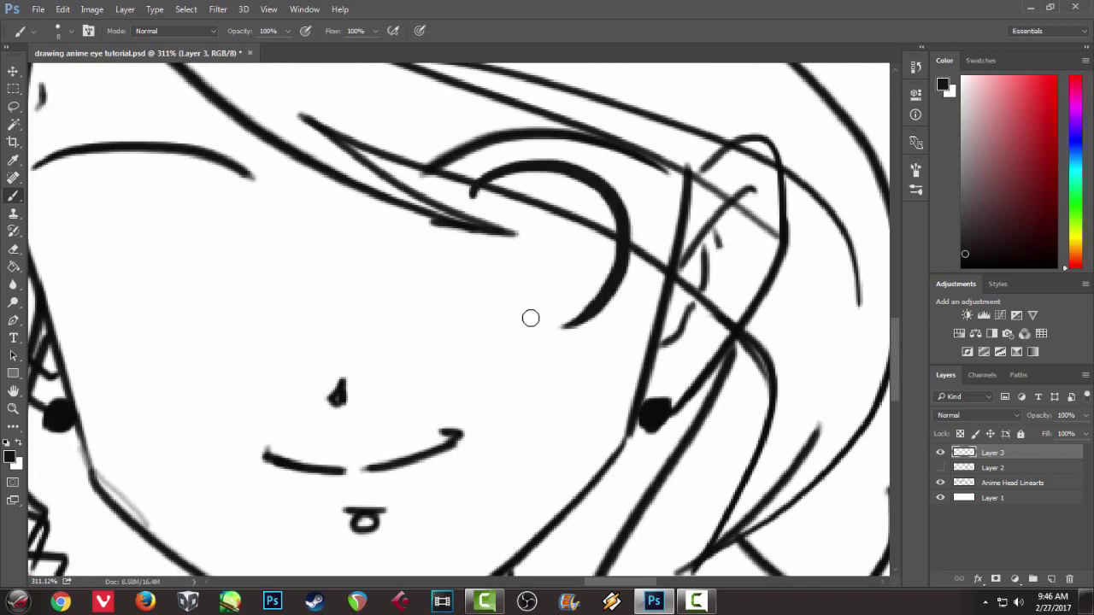
Step: Draw a large oval iris with a rounded highlight and solid pupil inside the third head's eye on the viewer's right
{"action": "left_click_drag", "start_coordinate": [485, 175], "coordinate": [524, 289]}
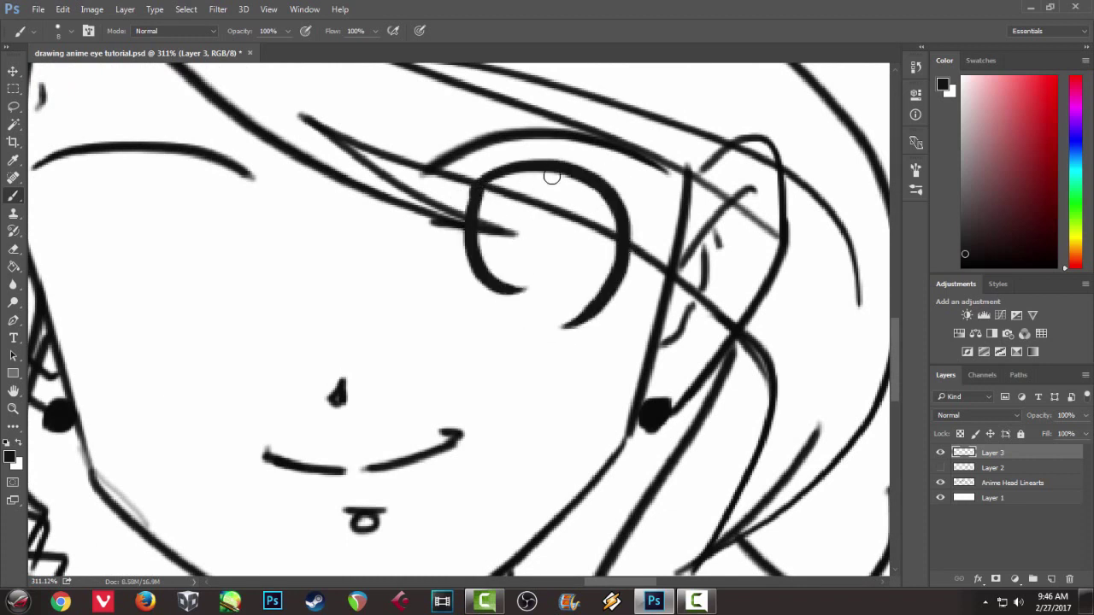
{"action": "left_click_drag", "start_coordinate": [537, 178], "coordinate": [517, 291]}
{"action": "mouse_move", "coordinate": [484, 211]}
{"action": "left_mouse_down"}
{"action": "mouse_move", "coordinate": [519, 224]}
{"action": "mouse_move", "coordinate": [518, 235]}
{"action": "left_mouse_up"}
Step: Draw the matching thick rounded lid around the outer side of the third head's eye on the viewer's left
{"action": "mouse_move", "coordinate": [354, 296]}
{"action": "left_mouse_down"}
{"action": "mouse_move", "coordinate": [465, 210]}
{"action": "mouse_move", "coordinate": [502, 242]}
{"action": "left_mouse_up"}
{"action": "mouse_move", "coordinate": [358, 126]}
{"action": "left_mouse_down"}
{"action": "mouse_move", "coordinate": [262, 254]}
{"action": "mouse_move", "coordinate": [307, 275]}
{"action": "left_mouse_up"}
{"action": "key", "text": "ctrl+z"}
{"action": "key", "text": "ctrl+z"}
{"action": "key", "text": "ctrl+z"}
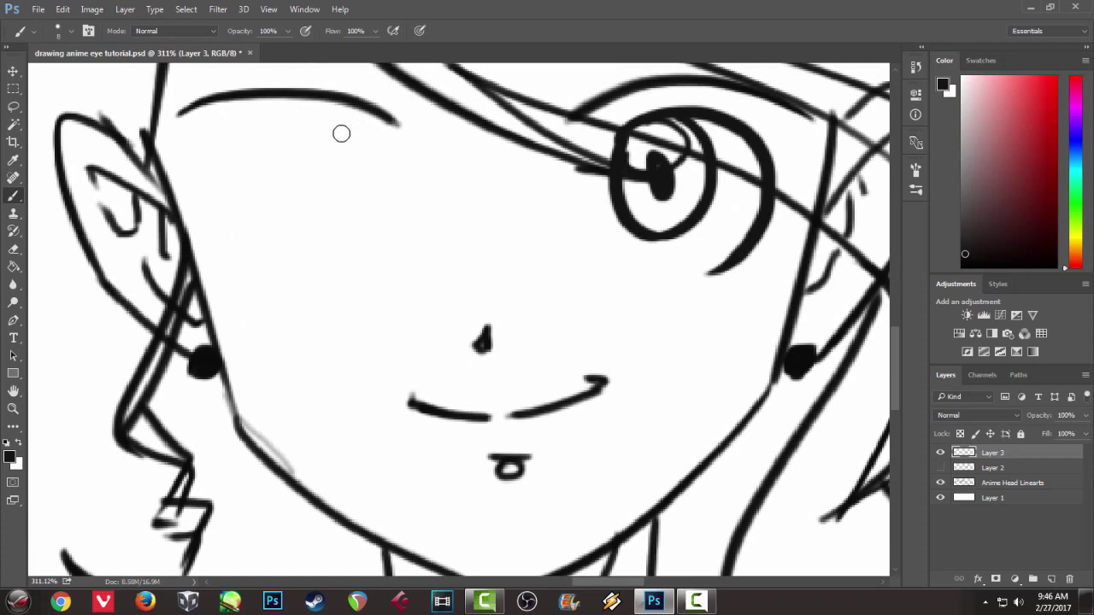
{"action": "key", "text": "ctrl+z"}
Step: Draw a large oval iris with a highlight and solid pupil inside the third head's eye on the viewer's left
{"action": "left_click_drag", "start_coordinate": [324, 128], "coordinate": [367, 242]}
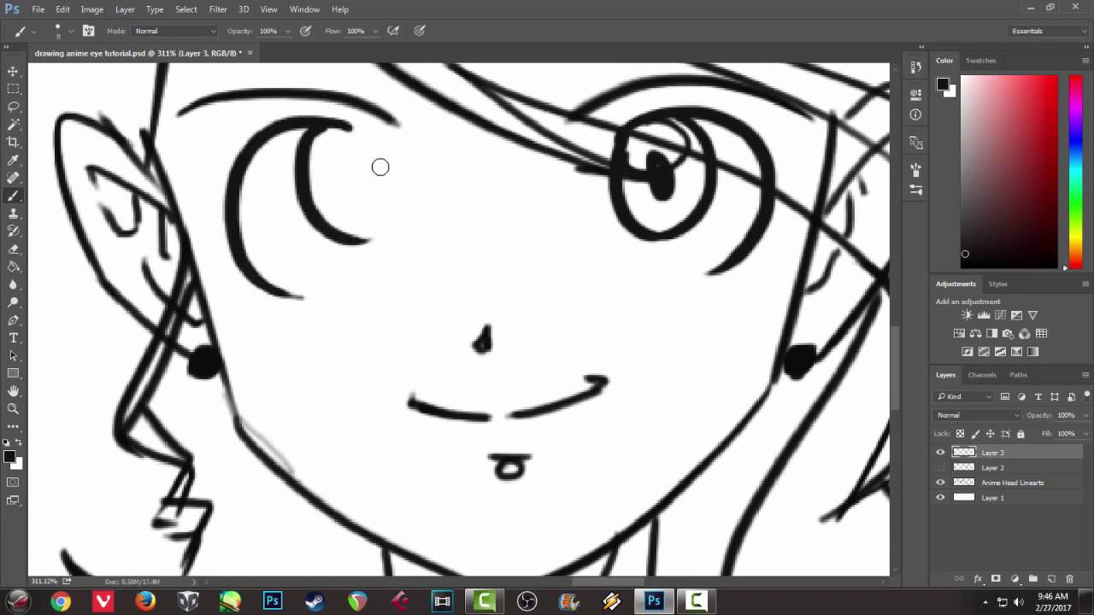
{"action": "left_click_drag", "start_coordinate": [348, 130], "coordinate": [327, 234]}
{"action": "mouse_move", "coordinate": [313, 171]}
{"action": "left_mouse_down"}
{"action": "mouse_move", "coordinate": [328, 140]}
{"action": "mouse_move", "coordinate": [356, 174]}
{"action": "mouse_move", "coordinate": [354, 190]}
{"action": "left_mouse_up"}
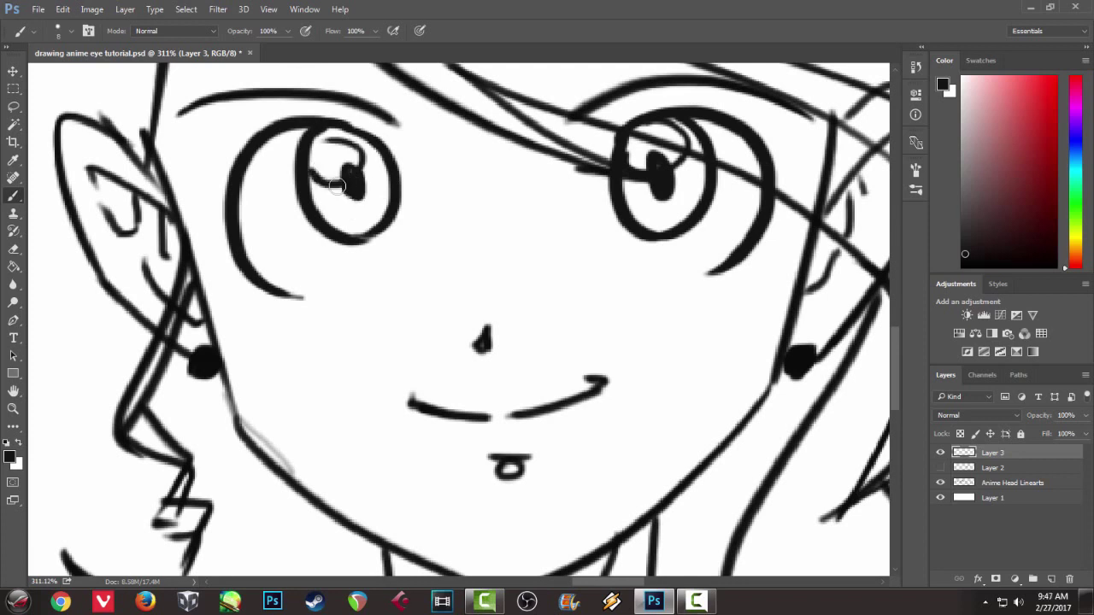
Step: Add short, thick lashes along the outer edges of both of the third head's eyes
{"action": "scroll", "coordinate": [341, 180], "scroll_direction": "down", "scroll_amount": 4}
{"action": "scroll", "coordinate": [342, 179], "scroll_direction": "up", "scroll_amount": 4}
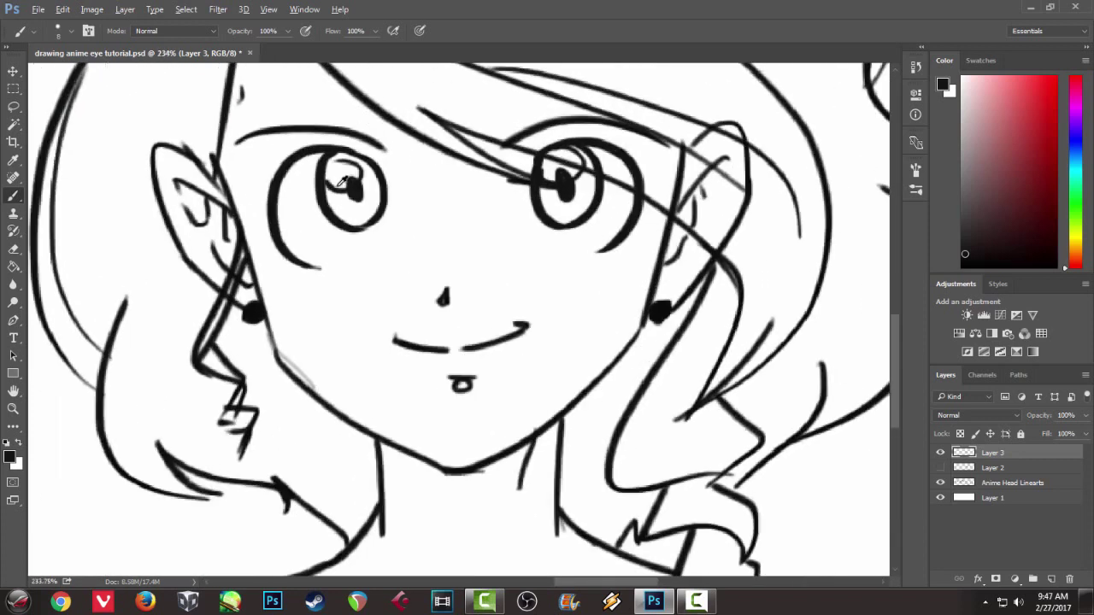
{"action": "mouse_move", "coordinate": [290, 141]}
{"action": "left_mouse_down"}
{"action": "mouse_move", "coordinate": [248, 147]}
{"action": "mouse_move", "coordinate": [267, 171]}
{"action": "mouse_move", "coordinate": [245, 169]}
{"action": "mouse_move", "coordinate": [227, 190]}
{"action": "left_mouse_up"}
{"action": "left_click_drag", "start_coordinate": [257, 224], "coordinate": [224, 231]}
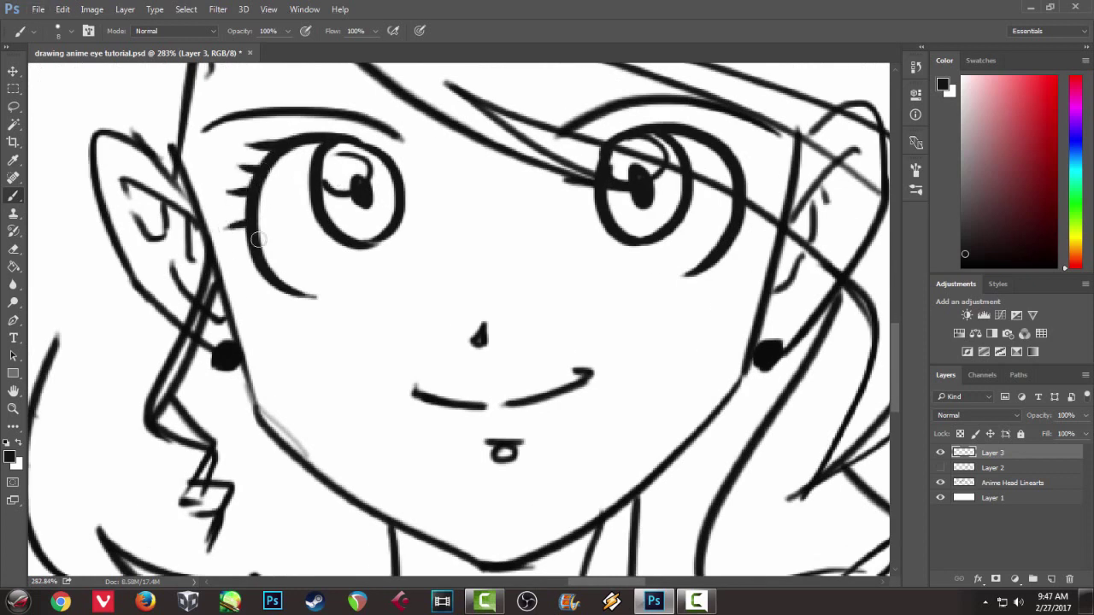
{"action": "left_click_drag", "start_coordinate": [459, 278], "coordinate": [333, 326]}
{"action": "mouse_move", "coordinate": [578, 181]}
{"action": "left_mouse_down"}
{"action": "mouse_move", "coordinate": [600, 176]}
{"action": "mouse_move", "coordinate": [579, 171]}
{"action": "mouse_move", "coordinate": [622, 196]}
{"action": "mouse_move", "coordinate": [612, 227]}
{"action": "mouse_move", "coordinate": [621, 248]}
{"action": "left_mouse_up"}
{"action": "scroll", "coordinate": [453, 313], "scroll_direction": "down", "scroll_amount": 2}
{"action": "scroll", "coordinate": [454, 300], "scroll_direction": "left", "scroll_amount": 4}
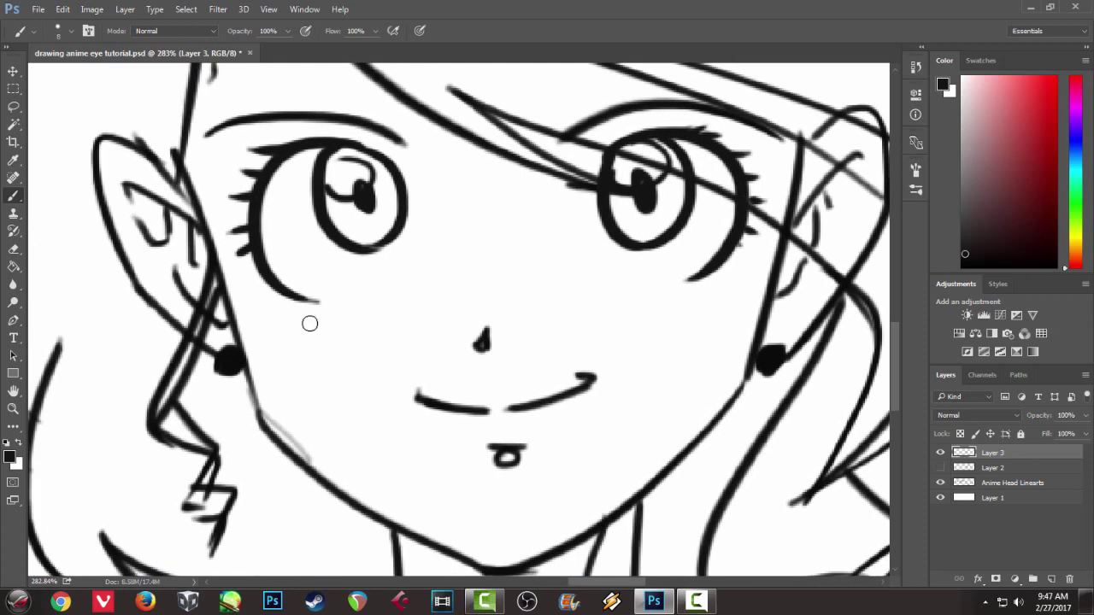
Step: Draw small marks beneath both of the third head's eyes
{"action": "mouse_move", "coordinate": [294, 333]}
{"action": "left_mouse_down"}
{"action": "mouse_move", "coordinate": [397, 314]}
{"action": "mouse_move", "coordinate": [367, 324]}
{"action": "left_mouse_up"}
{"action": "left_click_drag", "start_coordinate": [635, 313], "coordinate": [702, 299]}
{"action": "scroll", "coordinate": [690, 301], "scroll_direction": "down", "scroll_amount": 6}
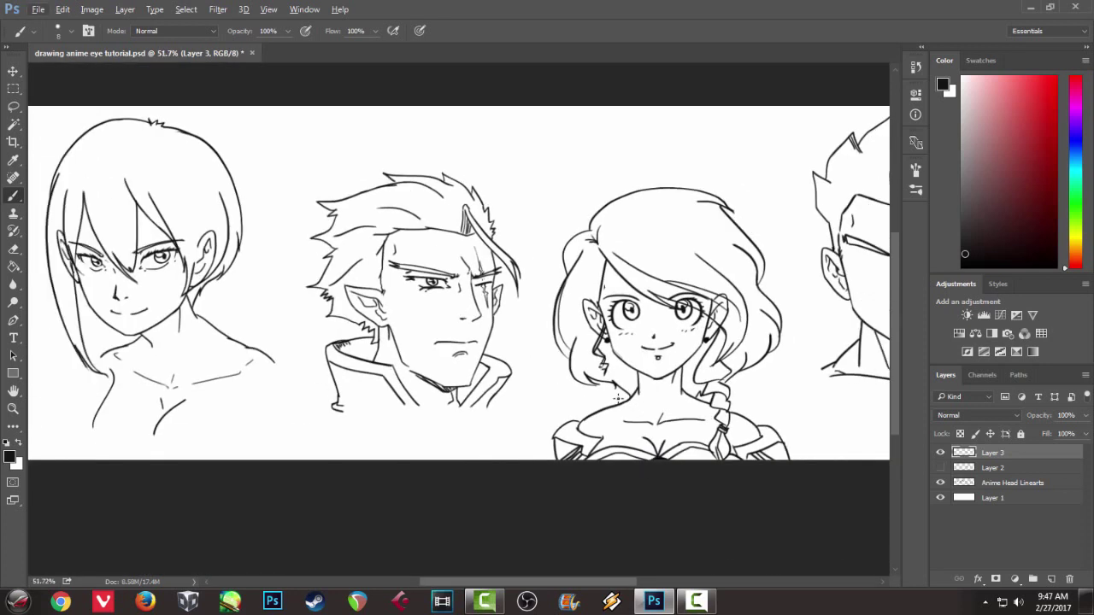
Step: Draw the curved outer edge and flat lower lid of the fourth head's eye on the viewer's left
{"action": "left_click_drag", "start_coordinate": [627, 407], "coordinate": [374, 337]}
{"action": "scroll", "coordinate": [437, 365], "scroll_direction": "up", "scroll_amount": 6}
{"action": "scroll", "coordinate": [439, 361], "scroll_direction": "up", "scroll_amount": 4}
{"action": "left_click_drag", "start_coordinate": [558, 397], "coordinate": [342, 535]}
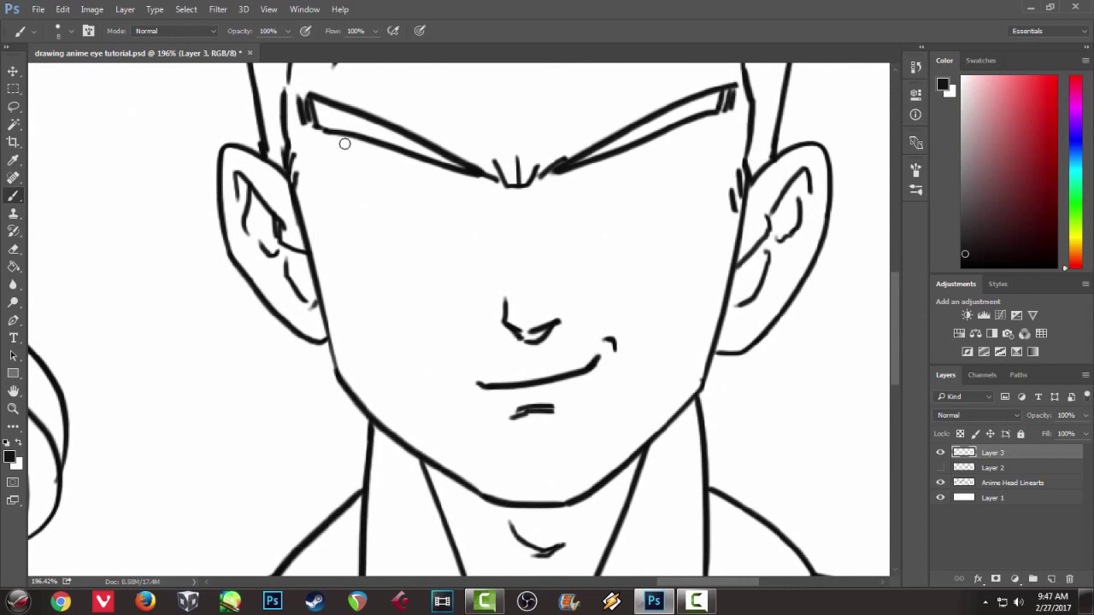
{"action": "mouse_move", "coordinate": [347, 138]}
{"action": "left_mouse_down"}
{"action": "mouse_move", "coordinate": [343, 187]}
{"action": "mouse_move", "coordinate": [361, 224]}
{"action": "mouse_move", "coordinate": [488, 237]}
{"action": "left_mouse_up"}
{"action": "key", "text": "ctrl+z"}
{"action": "left_click_drag", "start_coordinate": [367, 242], "coordinate": [476, 243]}
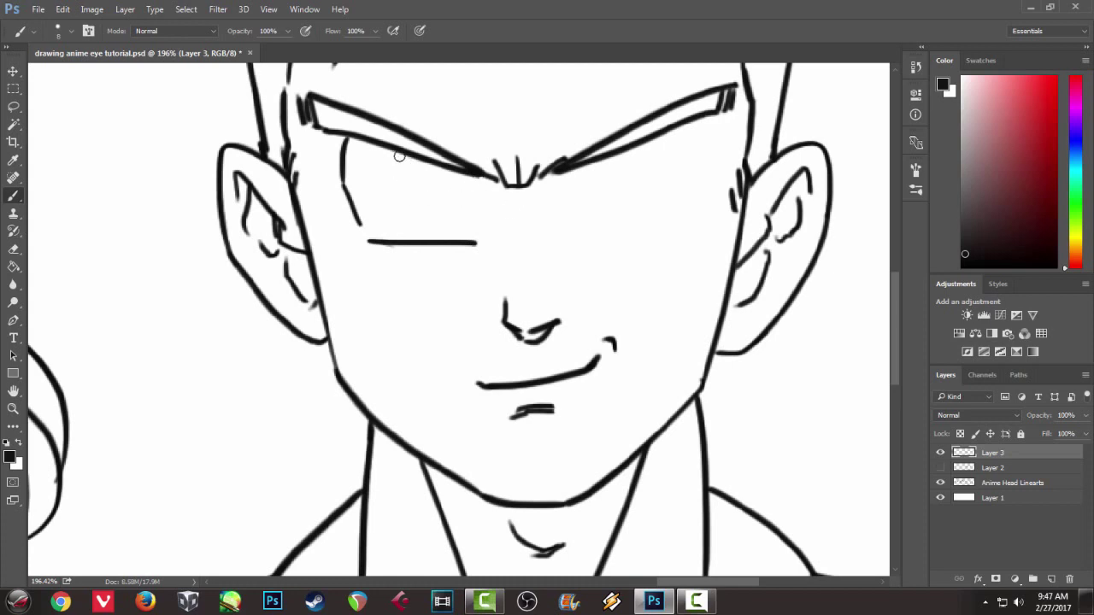
Step: Draw a small round iris with a solid pupil in that eye and add crease lines beneath its lower lid
{"action": "left_click_drag", "start_coordinate": [400, 157], "coordinate": [440, 221]}
{"action": "key", "text": "ctrl+z"}
{"action": "mouse_move", "coordinate": [432, 162]}
{"action": "left_mouse_down"}
{"action": "mouse_move", "coordinate": [455, 184]}
{"action": "mouse_move", "coordinate": [435, 163]}
{"action": "mouse_move", "coordinate": [433, 183]}
{"action": "left_mouse_up"}
{"action": "left_click_drag", "start_coordinate": [337, 262], "coordinate": [423, 254]}
{"action": "left_click_drag", "start_coordinate": [446, 253], "coordinate": [484, 252]}
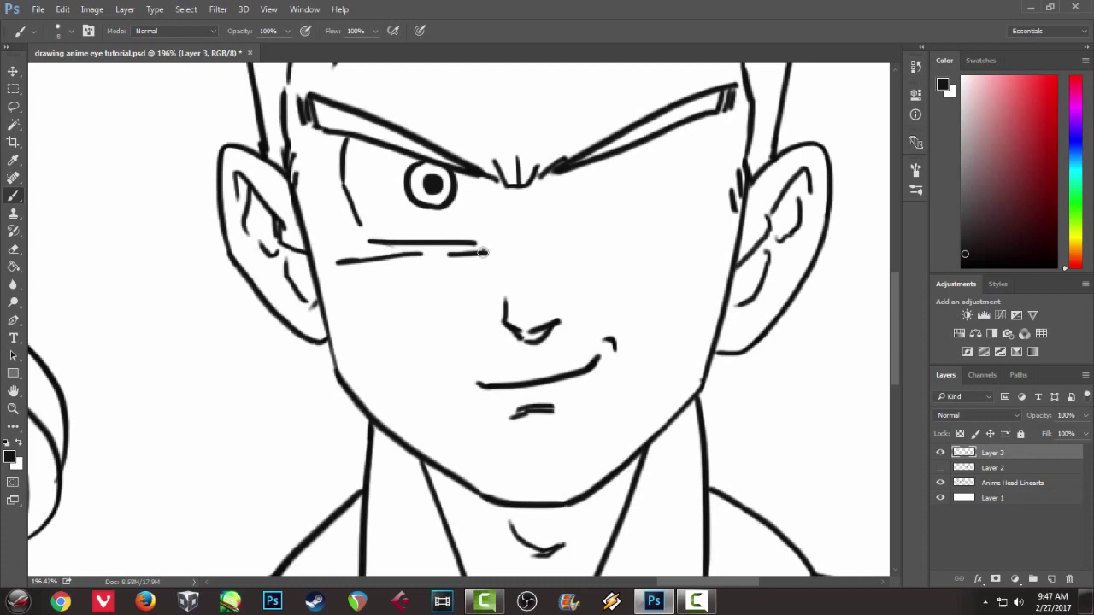
Step: Draw the fourth head's other eye as a slanted closed-lid line, with a scar running from the forehead across the brow and lid
{"action": "left_click_drag", "start_coordinate": [583, 202], "coordinate": [707, 177]}
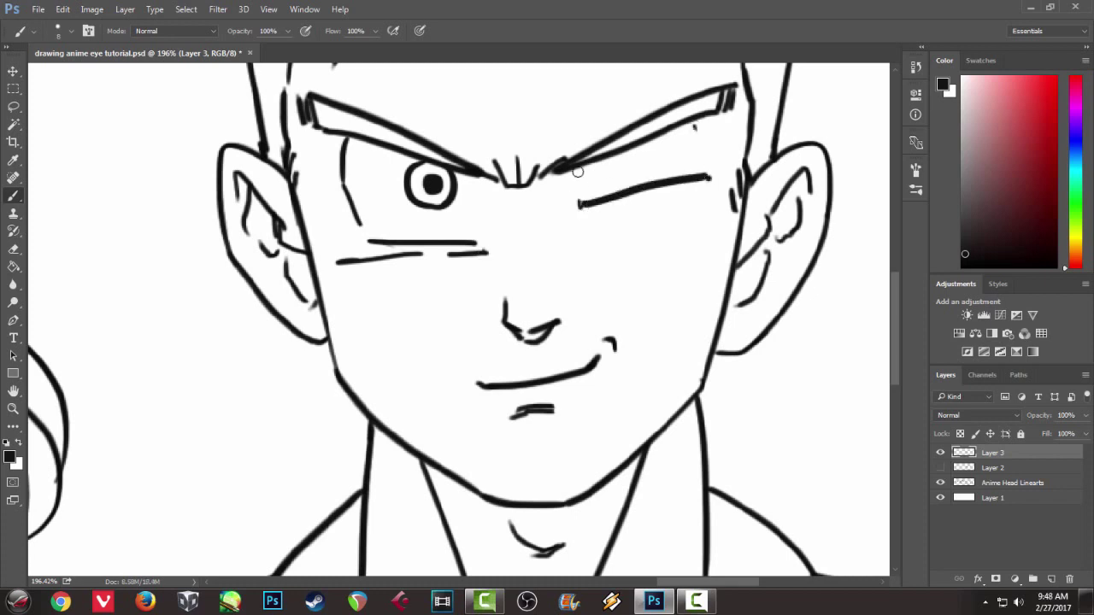
{"action": "left_click_drag", "start_coordinate": [650, 197], "coordinate": [612, 245]}
{"action": "left_click_drag", "start_coordinate": [552, 82], "coordinate": [585, 170]}
{"action": "left_click_drag", "start_coordinate": [564, 93], "coordinate": [594, 168]}
{"action": "key", "text": "ctrl+z"}
{"action": "left_click_drag", "start_coordinate": [556, 84], "coordinate": [595, 164]}
{"action": "mouse_move", "coordinate": [601, 204]}
{"action": "left_mouse_down"}
{"action": "mouse_move", "coordinate": [606, 221]}
{"action": "mouse_move", "coordinate": [618, 214]}
{"action": "left_mouse_up"}
{"action": "left_click_drag", "start_coordinate": [611, 256], "coordinate": [612, 266]}
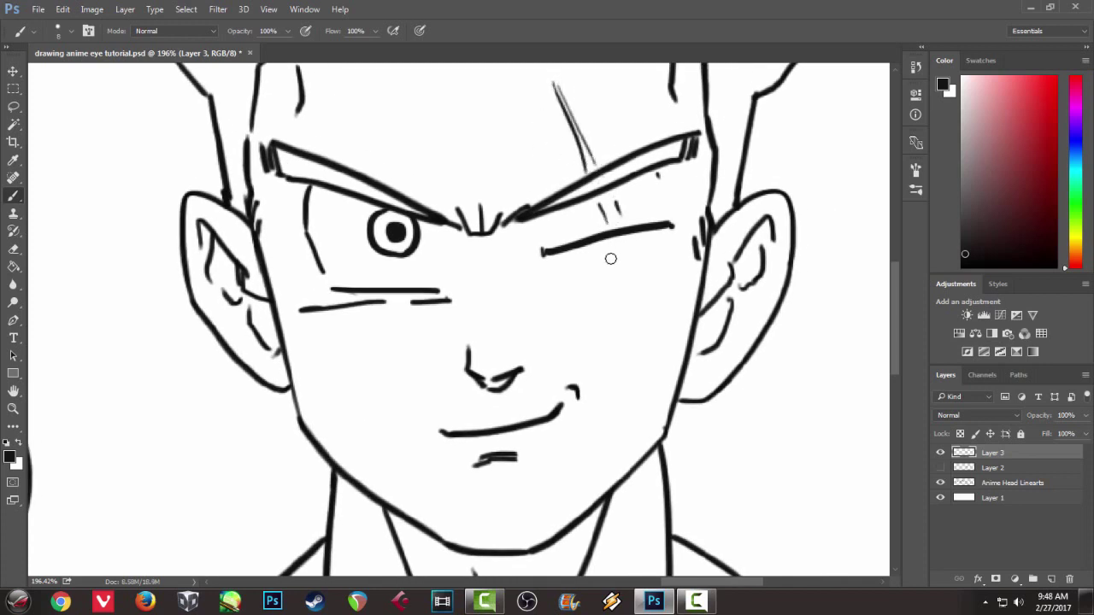
Step: Extend the scar down the cheek with crossing crease marks around the closed eye, and add a short frown line above the brows
{"action": "left_click_drag", "start_coordinate": [518, 335], "coordinate": [617, 274]}
{"action": "key", "text": "ctrl+z"}
{"action": "mouse_move", "coordinate": [530, 329]}
{"action": "left_mouse_down"}
{"action": "mouse_move", "coordinate": [610, 283]}
{"action": "mouse_move", "coordinate": [610, 305]}
{"action": "mouse_move", "coordinate": [672, 394]}
{"action": "left_mouse_up"}
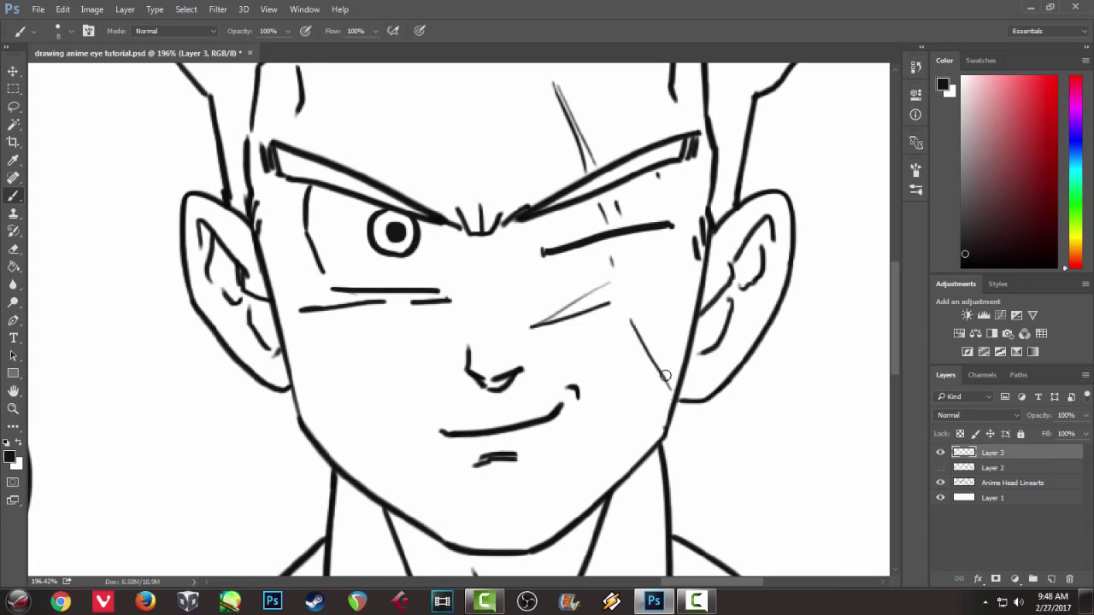
{"action": "left_click_drag", "start_coordinate": [647, 317], "coordinate": [670, 398]}
{"action": "mouse_move", "coordinate": [634, 246]}
{"action": "left_mouse_down"}
{"action": "mouse_move", "coordinate": [658, 288]}
{"action": "mouse_move", "coordinate": [648, 314]}
{"action": "left_mouse_up"}
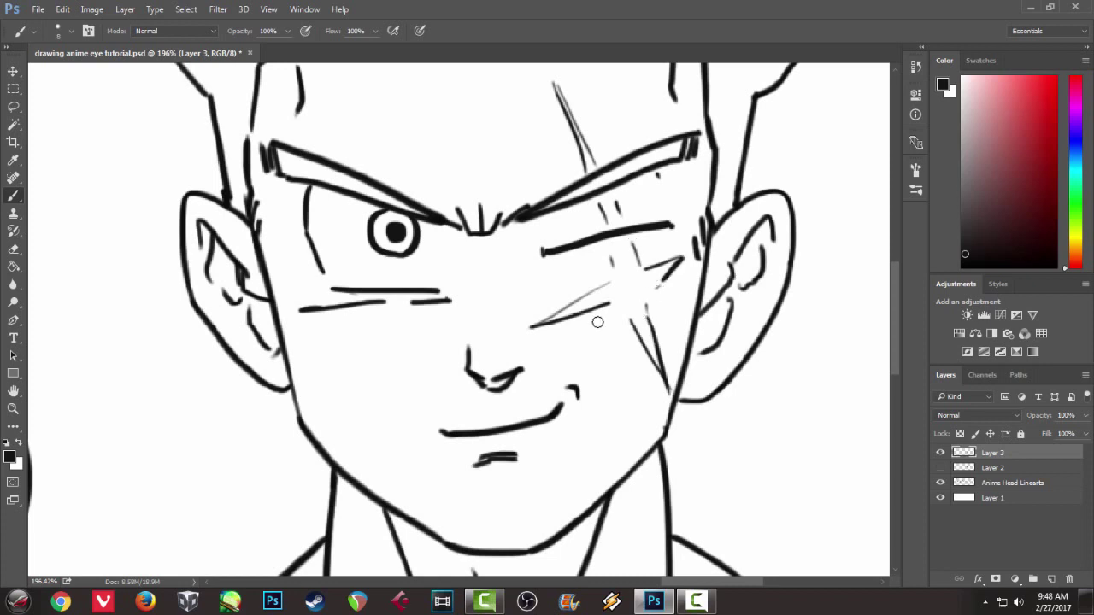
{"action": "left_click_drag", "start_coordinate": [538, 424], "coordinate": [531, 449]}
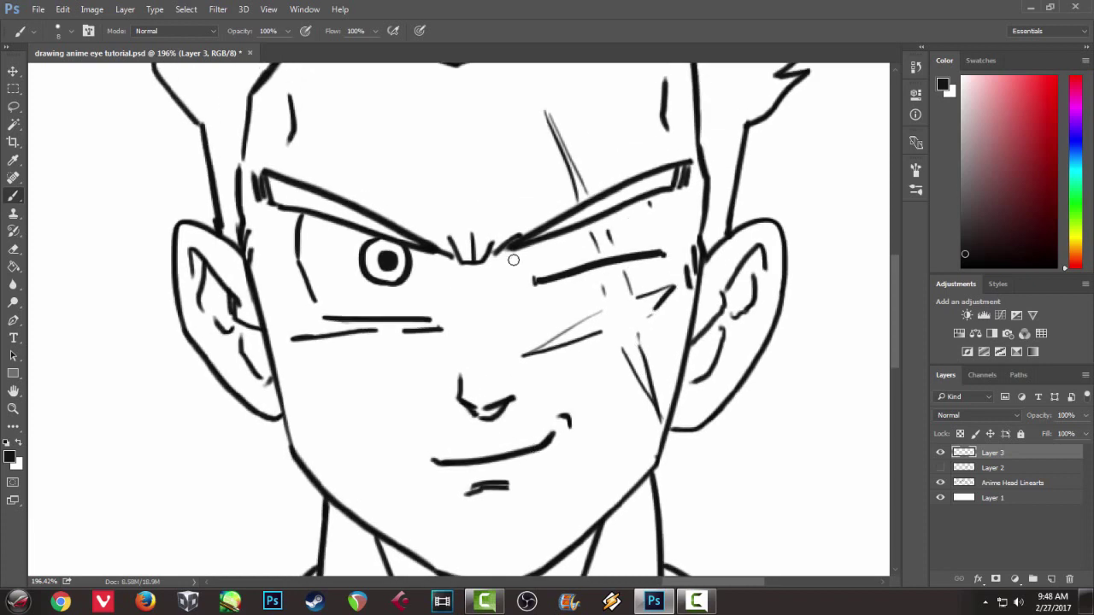
{"action": "left_click_drag", "start_coordinate": [493, 223], "coordinate": [507, 185]}
{"action": "scroll", "coordinate": [544, 145], "scroll_direction": "down", "scroll_amount": 8}
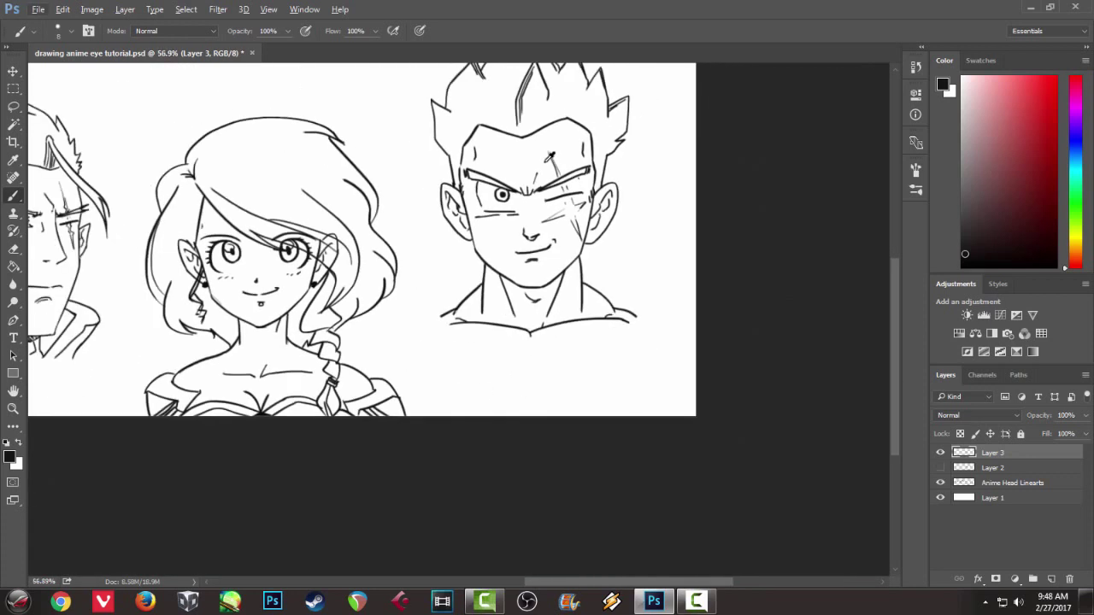
Step: Draw a thick slanted eyebrow in the blank area between the second and third heads
{"action": "left_click_drag", "start_coordinate": [382, 511], "coordinate": [456, 513]}
{"action": "left_click_drag", "start_coordinate": [404, 437], "coordinate": [575, 468]}
{"action": "left_click_drag", "start_coordinate": [372, 425], "coordinate": [590, 474]}
{"action": "mouse_move", "coordinate": [448, 432]}
{"action": "left_mouse_down"}
{"action": "mouse_move", "coordinate": [476, 428]}
{"action": "mouse_move", "coordinate": [430, 420]}
{"action": "left_mouse_up"}
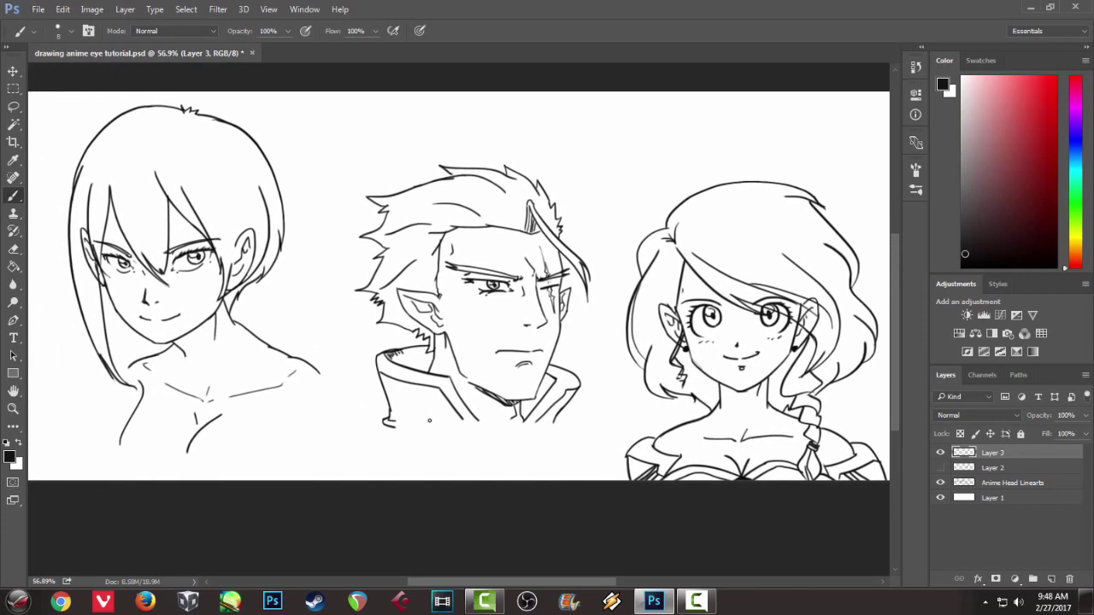
{"action": "scroll", "coordinate": [429, 420], "scroll_direction": "up", "scroll_amount": 3}
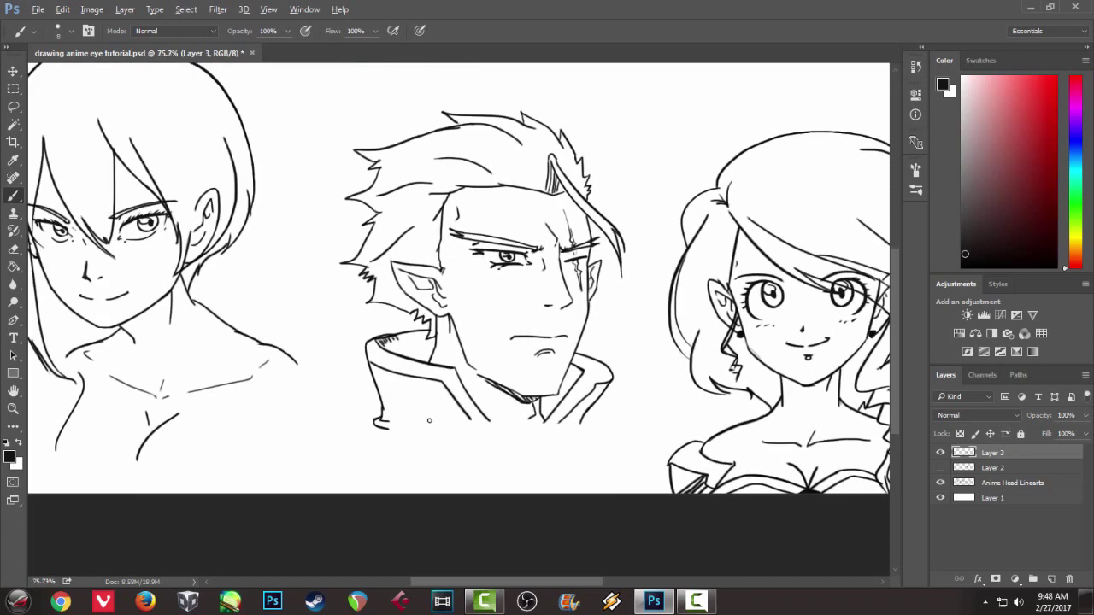
{"action": "scroll", "coordinate": [434, 415], "scroll_direction": "up", "scroll_amount": 3}
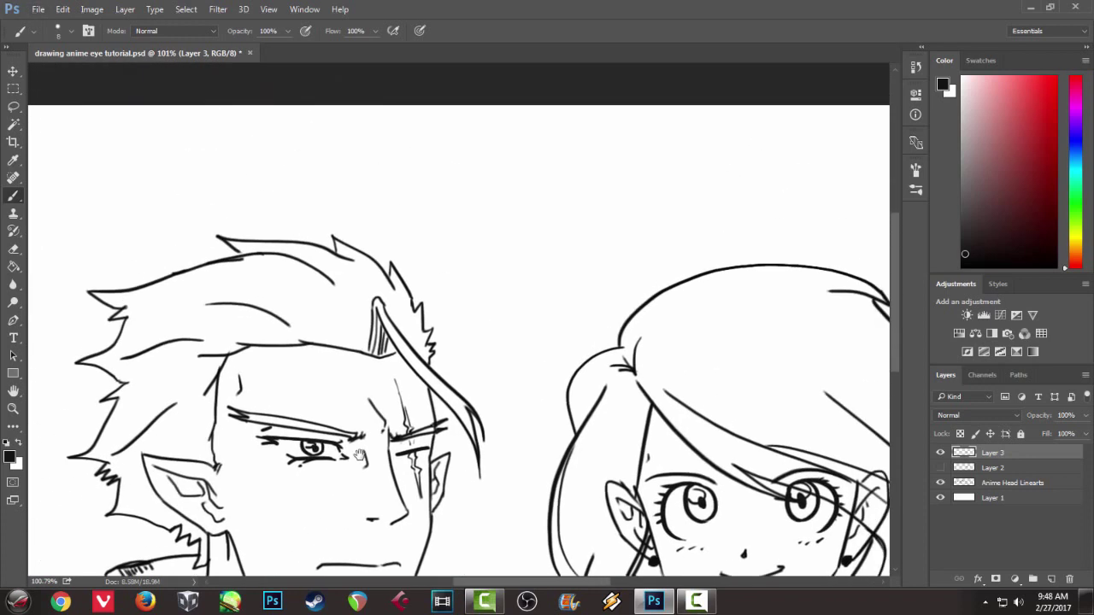
{"action": "left_click_drag", "start_coordinate": [460, 361], "coordinate": [371, 400]}
{"action": "left_click_drag", "start_coordinate": [420, 210], "coordinate": [552, 131]}
{"action": "mouse_move", "coordinate": [423, 221]}
{"action": "left_mouse_down"}
{"action": "mouse_move", "coordinate": [559, 134]}
{"action": "mouse_move", "coordinate": [595, 136]}
{"action": "left_mouse_up"}
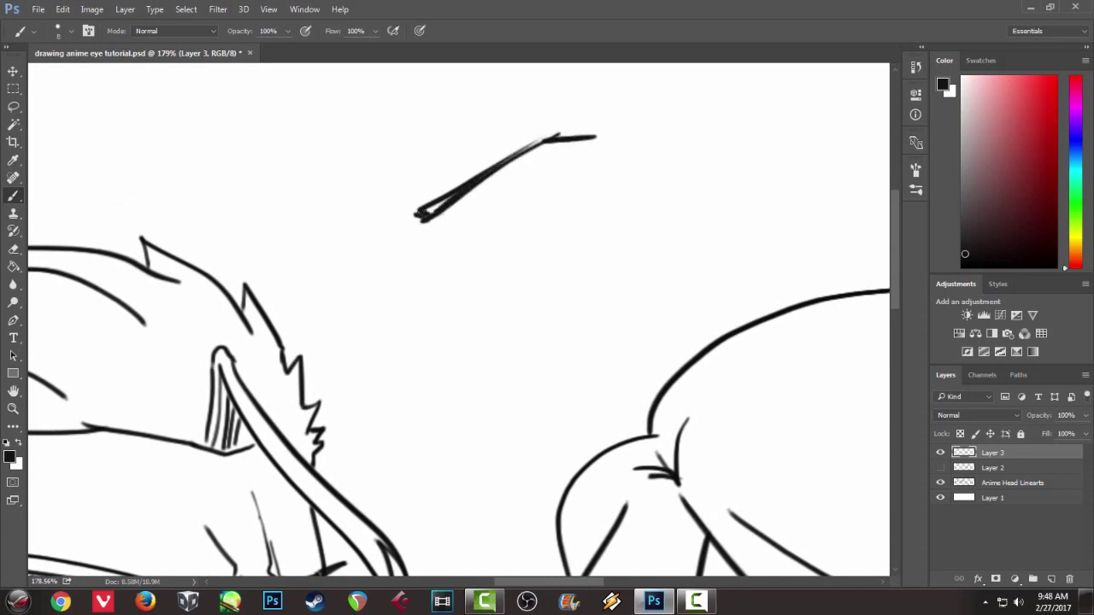
Step: Draw a narrow slanted eye beneath the new eyebrow, with a thick upper lid, a pointed inner corner and a thin lower lid
{"action": "mouse_move", "coordinate": [452, 237]}
{"action": "left_mouse_down"}
{"action": "mouse_move", "coordinate": [586, 178]}
{"action": "mouse_move", "coordinate": [576, 193]}
{"action": "mouse_move", "coordinate": [583, 181]}
{"action": "mouse_move", "coordinate": [459, 227]}
{"action": "left_mouse_up"}
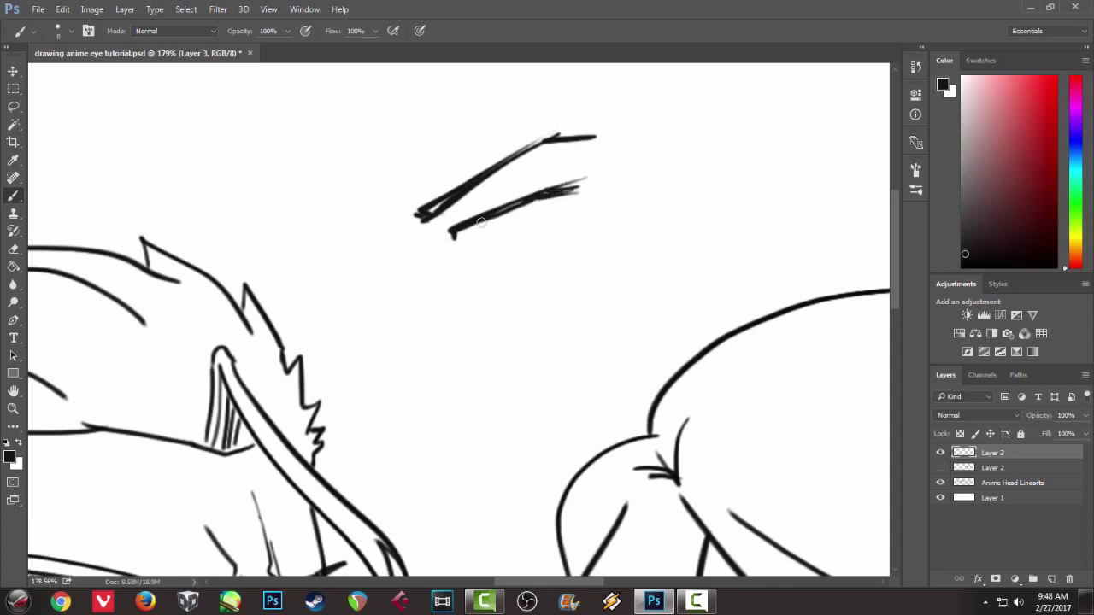
{"action": "mouse_move", "coordinate": [557, 193]}
{"action": "left_mouse_down"}
{"action": "mouse_move", "coordinate": [591, 186]}
{"action": "mouse_move", "coordinate": [568, 205]}
{"action": "left_mouse_up"}
{"action": "left_click_drag", "start_coordinate": [455, 231], "coordinate": [460, 258]}
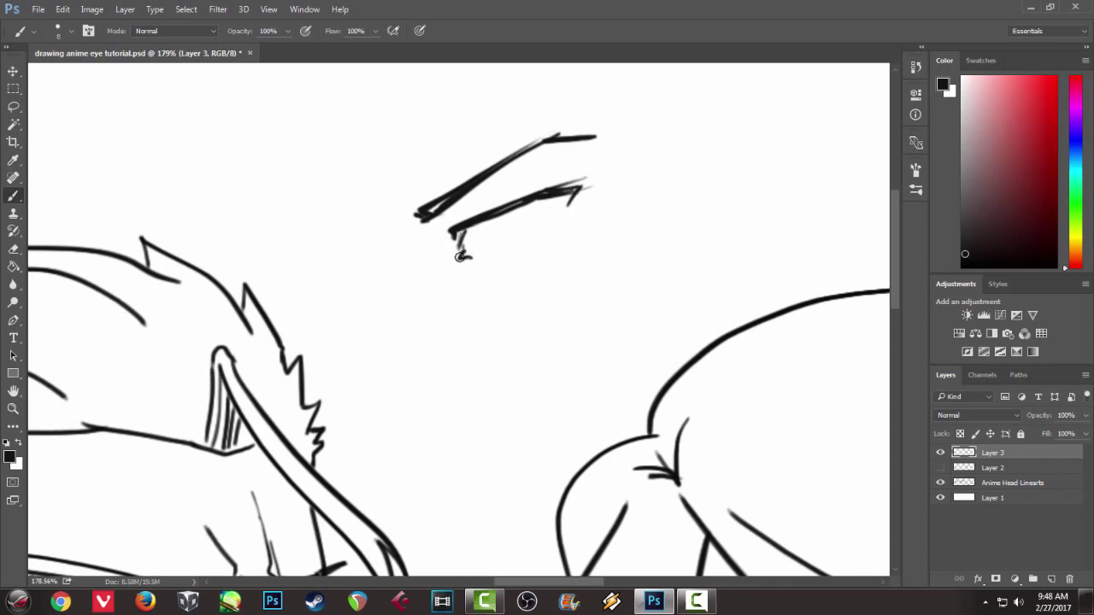
{"action": "key", "text": "ctrl+z"}
{"action": "key", "text": "ctrl+z"}
{"action": "mouse_move", "coordinate": [462, 233]}
{"action": "left_mouse_down"}
{"action": "mouse_move", "coordinate": [456, 254]}
{"action": "mouse_move", "coordinate": [566, 206]}
{"action": "left_mouse_up"}
{"action": "key", "text": "ctrl+z"}
{"action": "left_click_drag", "start_coordinate": [471, 252], "coordinate": [551, 216]}
{"action": "key", "text": "ctrl+z"}
{"action": "mouse_move", "coordinate": [471, 250]}
{"action": "left_mouse_down"}
{"action": "mouse_move", "coordinate": [544, 226]}
{"action": "mouse_move", "coordinate": [530, 227]}
{"action": "mouse_move", "coordinate": [537, 214]}
{"action": "left_mouse_up"}
Step: Thicken the narrow eye's upper lid and add an iris with a pupil, a lid crease and small marks near the outer corner
{"action": "mouse_move", "coordinate": [457, 230]}
{"action": "left_mouse_down"}
{"action": "mouse_move", "coordinate": [441, 244]}
{"action": "mouse_move", "coordinate": [534, 192]}
{"action": "left_mouse_up"}
{"action": "left_click_drag", "start_coordinate": [453, 221], "coordinate": [467, 193]}
{"action": "left_click_drag", "start_coordinate": [534, 156], "coordinate": [540, 151]}
{"action": "left_click_drag", "start_coordinate": [577, 227], "coordinate": [583, 220]}
{"action": "left_click", "coordinate": [566, 242]}
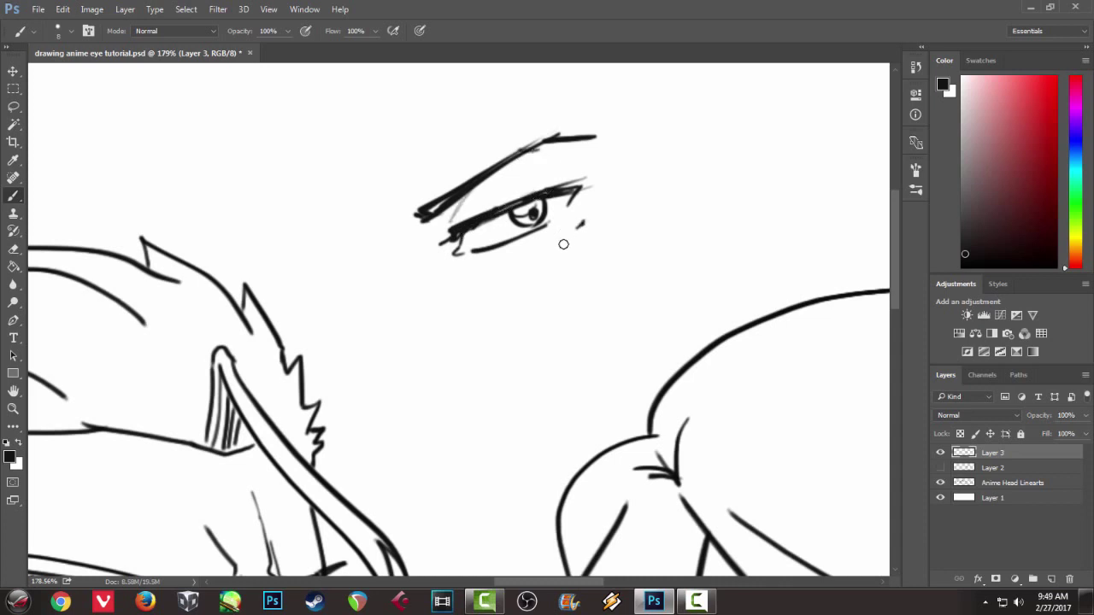
Step: Sketch an angular nose and a slightly curved mouth line below the separate narrow eye
{"action": "left_click_drag", "start_coordinate": [381, 275], "coordinate": [374, 271]}
{"action": "left_click_drag", "start_coordinate": [405, 329], "coordinate": [402, 455]}
{"action": "mouse_move", "coordinate": [391, 343]}
{"action": "left_mouse_down"}
{"action": "mouse_move", "coordinate": [403, 454]}
{"action": "mouse_move", "coordinate": [403, 388]}
{"action": "mouse_move", "coordinate": [407, 444]}
{"action": "mouse_move", "coordinate": [477, 444]}
{"action": "left_mouse_up"}
{"action": "mouse_move", "coordinate": [464, 486]}
{"action": "left_mouse_down"}
{"action": "mouse_move", "coordinate": [565, 456]}
{"action": "mouse_move", "coordinate": [531, 469]}
{"action": "mouse_move", "coordinate": [587, 428]}
{"action": "left_mouse_up"}
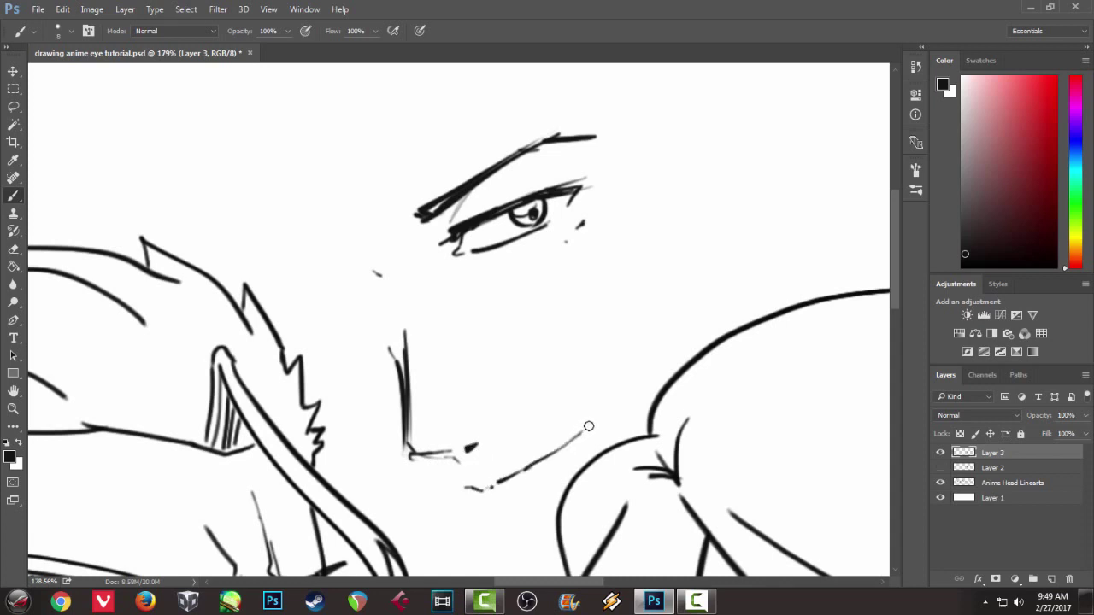
{"action": "left_click_drag", "start_coordinate": [460, 489], "coordinate": [471, 488]}
{"action": "scroll", "coordinate": [508, 501], "scroll_direction": "down", "scroll_amount": 5}
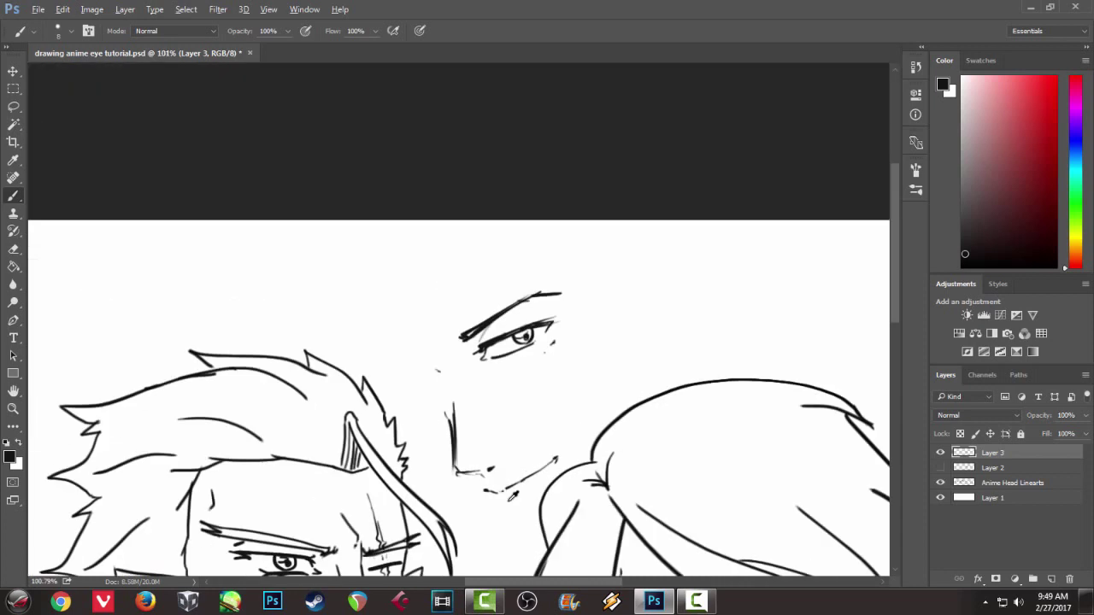
Step: Hide Layer 3 and show Layer 2 to review the first set of eyes across all four heads
{"action": "left_click_drag", "start_coordinate": [574, 362], "coordinate": [562, 227]}
{"action": "mouse_move", "coordinate": [567, 427]}
{"action": "left_mouse_down"}
{"action": "mouse_move", "coordinate": [610, 296]}
{"action": "mouse_move", "coordinate": [668, 299]}
{"action": "left_mouse_up"}
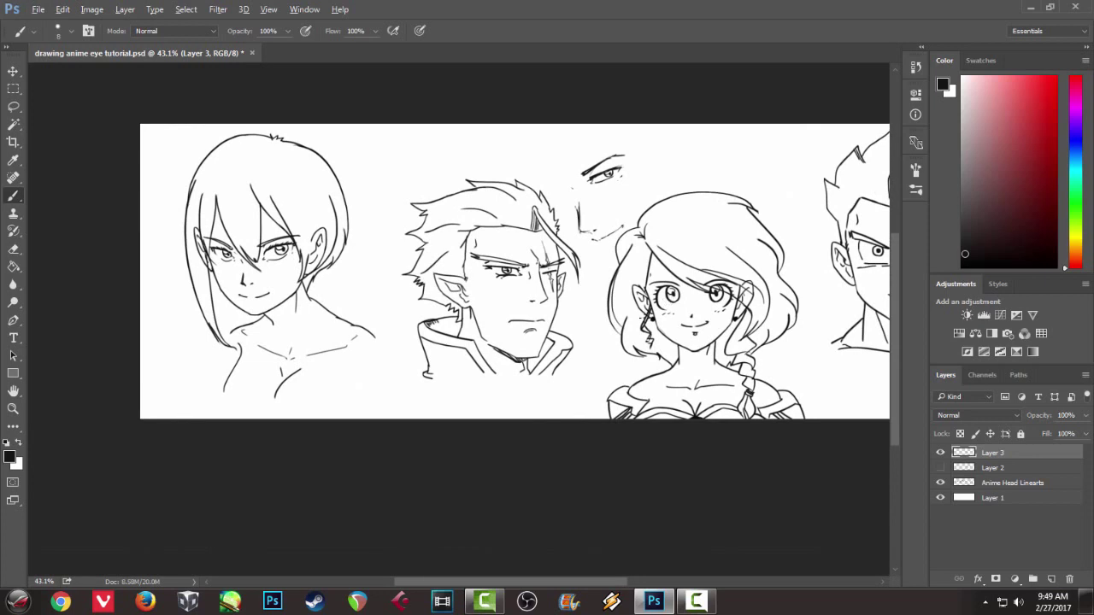
{"action": "scroll", "coordinate": [648, 315], "scroll_direction": "up", "scroll_amount": 1}
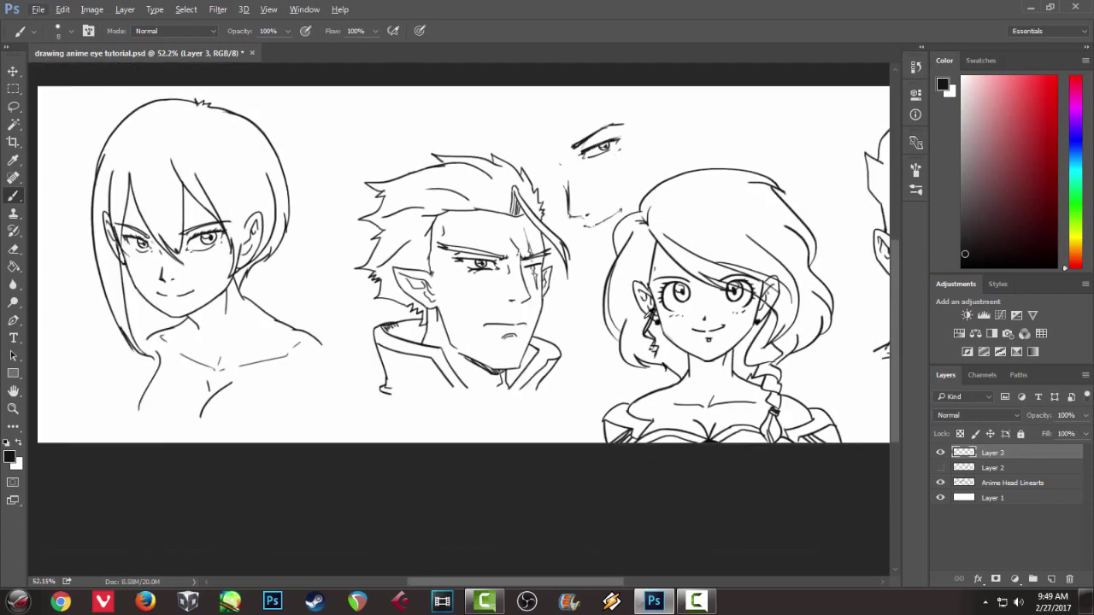
{"action": "left_click", "coordinate": [940, 452]}
{"action": "left_click", "coordinate": [940, 468]}
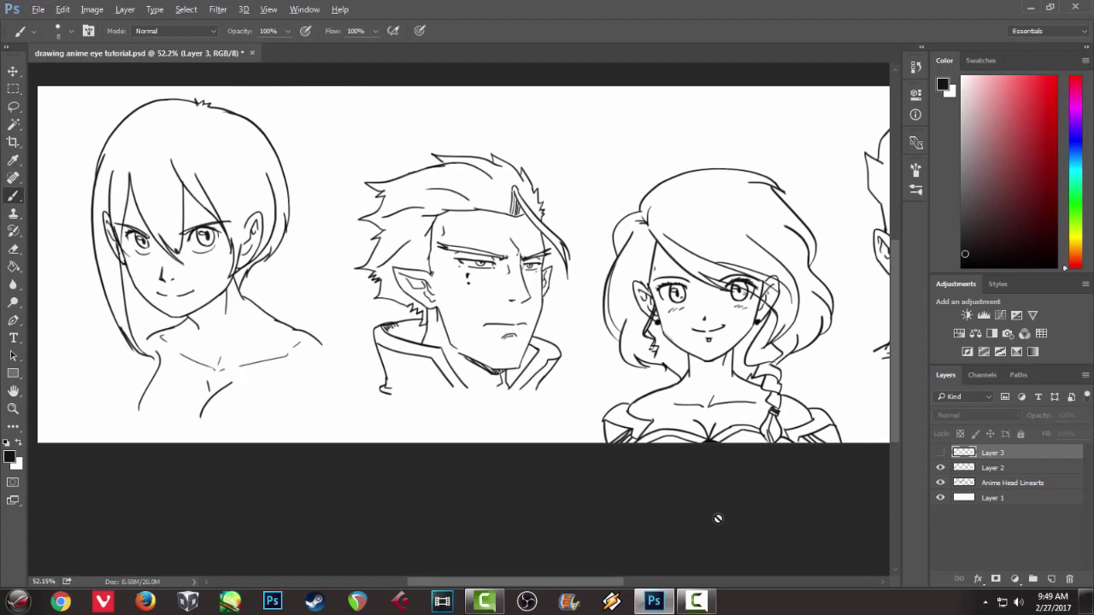
{"action": "scroll", "coordinate": [718, 519], "scroll_direction": "up", "scroll_amount": 3}
{"action": "scroll", "coordinate": [718, 519], "scroll_direction": "down", "scroll_amount": 2}
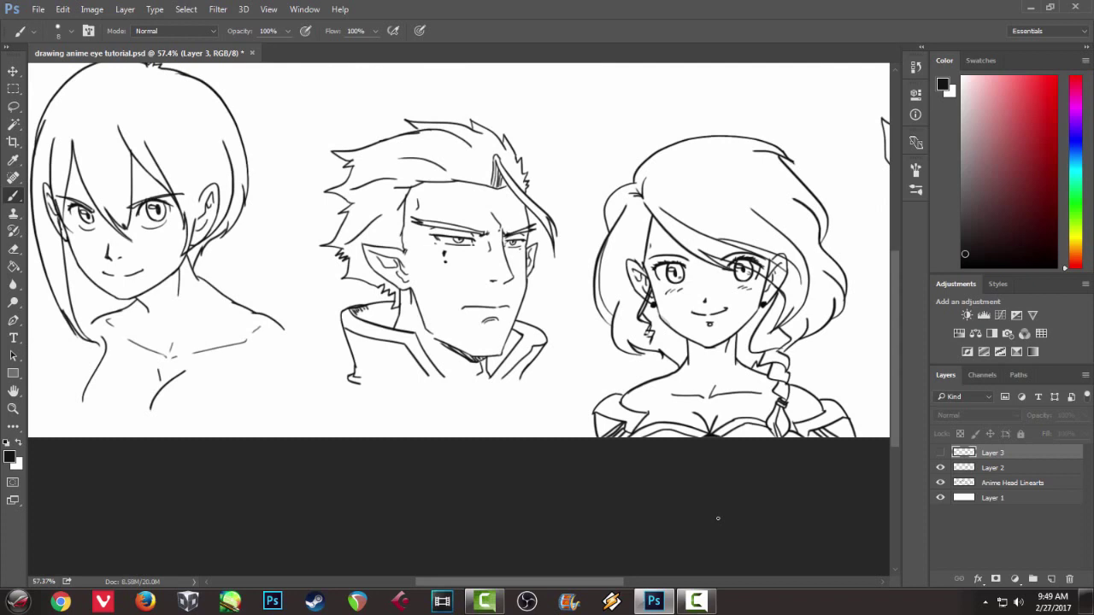
{"action": "left_click_drag", "start_coordinate": [763, 369], "coordinate": [604, 381]}
{"action": "left_click_drag", "start_coordinate": [684, 398], "coordinate": [581, 399]}
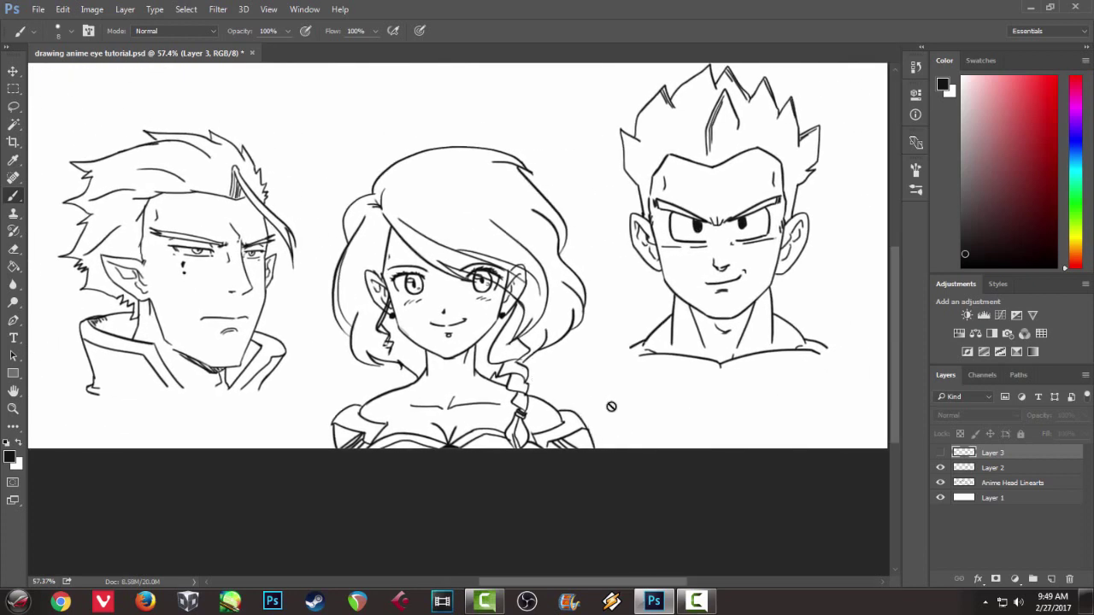
Step: Switch the visible eye set back to Layer 3 and review it on the first three heads
{"action": "left_click", "coordinate": [939, 468]}
{"action": "left_click", "coordinate": [940, 453]}
{"action": "left_click_drag", "start_coordinate": [645, 488], "coordinate": [795, 454]}
{"action": "left_click_drag", "start_coordinate": [597, 477], "coordinate": [630, 507]}
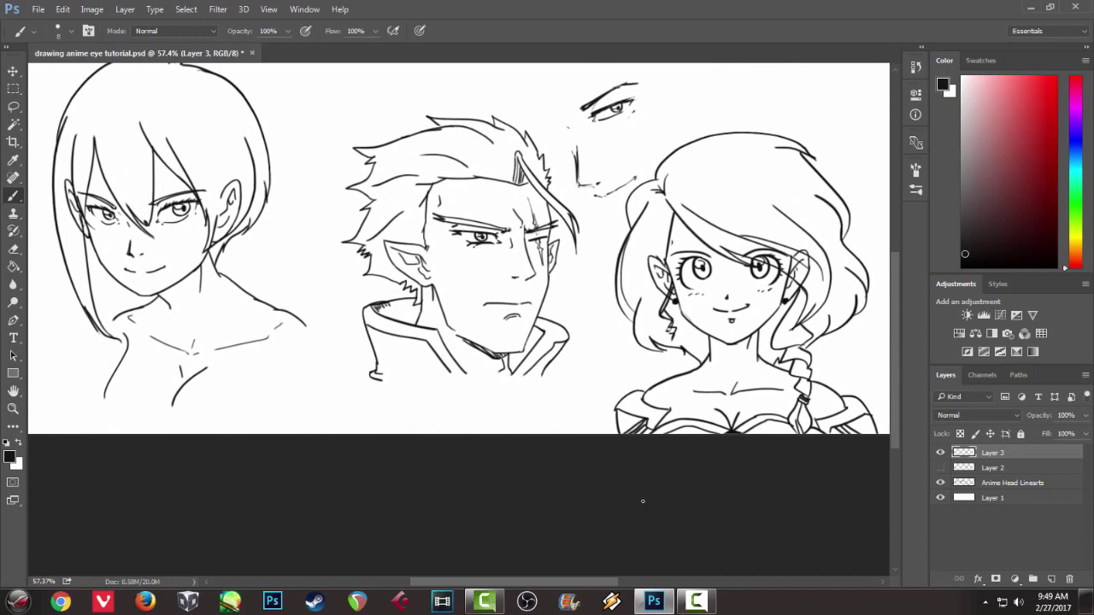
Step: Make Layer 2 visible and hide Layer 3, framing all four heads with the first set of eyes
{"action": "left_click", "coordinate": [694, 479], "text": "alt"}
{"action": "left_click", "coordinate": [941, 468]}
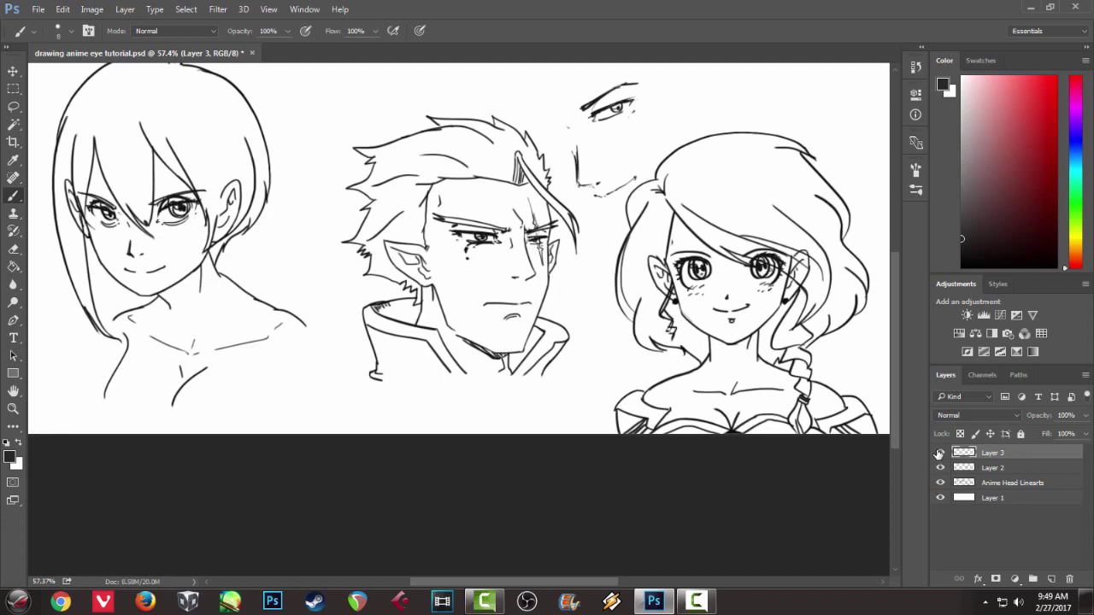
{"action": "left_click", "coordinate": [941, 452]}
{"action": "left_click_drag", "start_coordinate": [747, 390], "coordinate": [696, 419]}
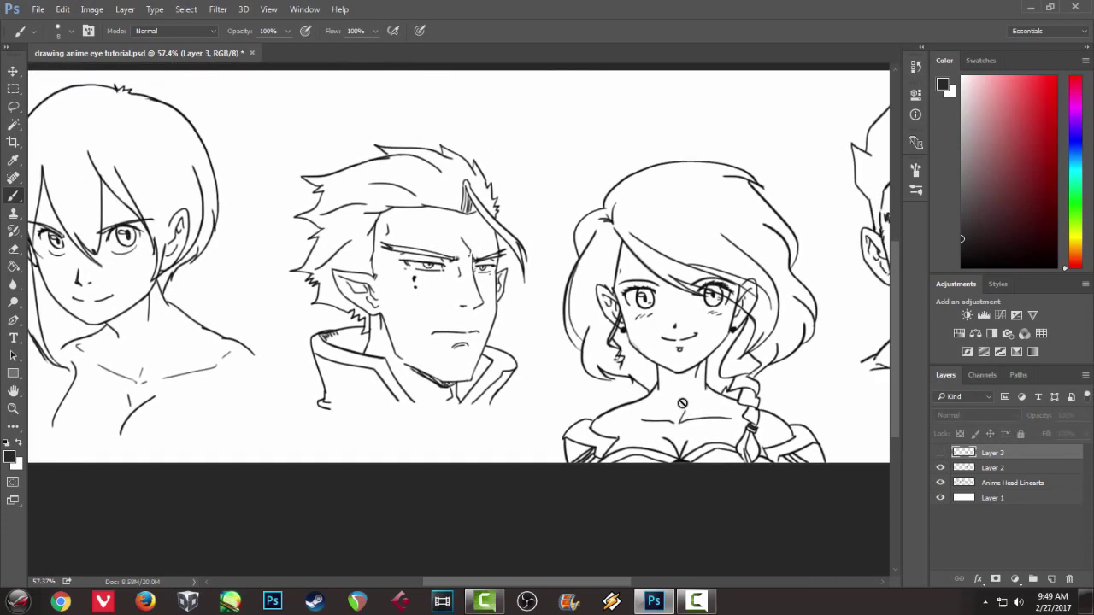
{"action": "scroll", "coordinate": [682, 404], "scroll_direction": "down", "scroll_amount": 2}
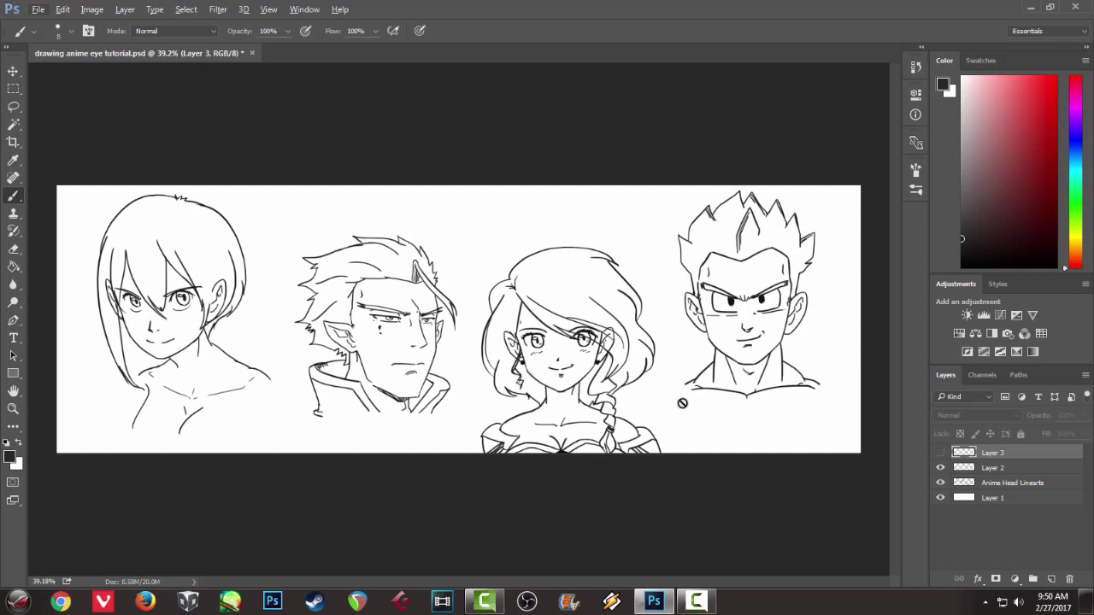
{"action": "scroll", "coordinate": [682, 403], "scroll_direction": "up", "scroll_amount": 2}
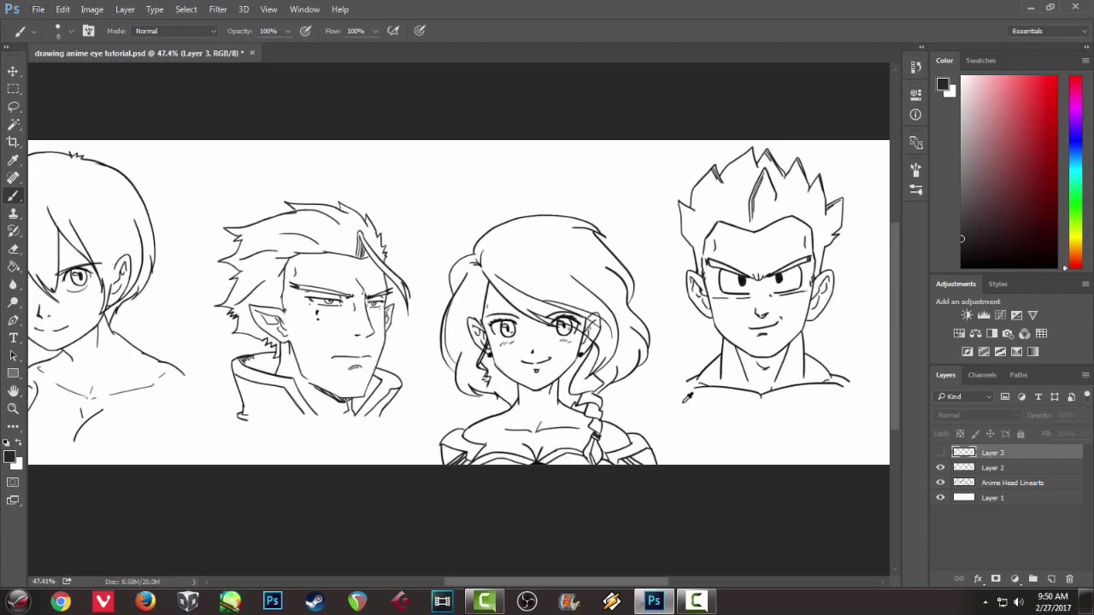
{"action": "scroll", "coordinate": [682, 402], "scroll_direction": "down", "scroll_amount": 1}
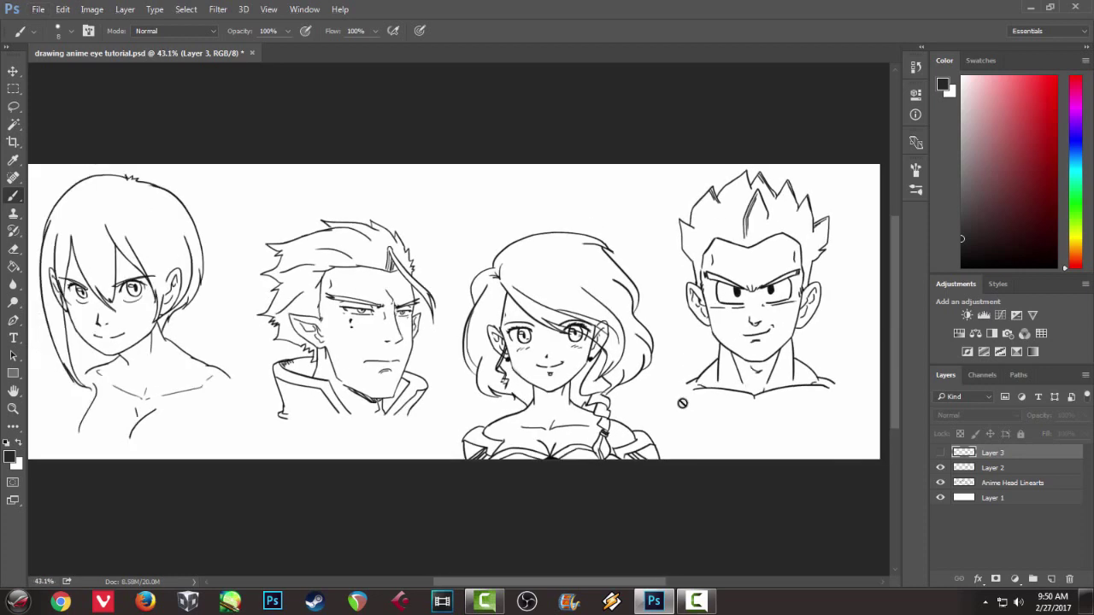